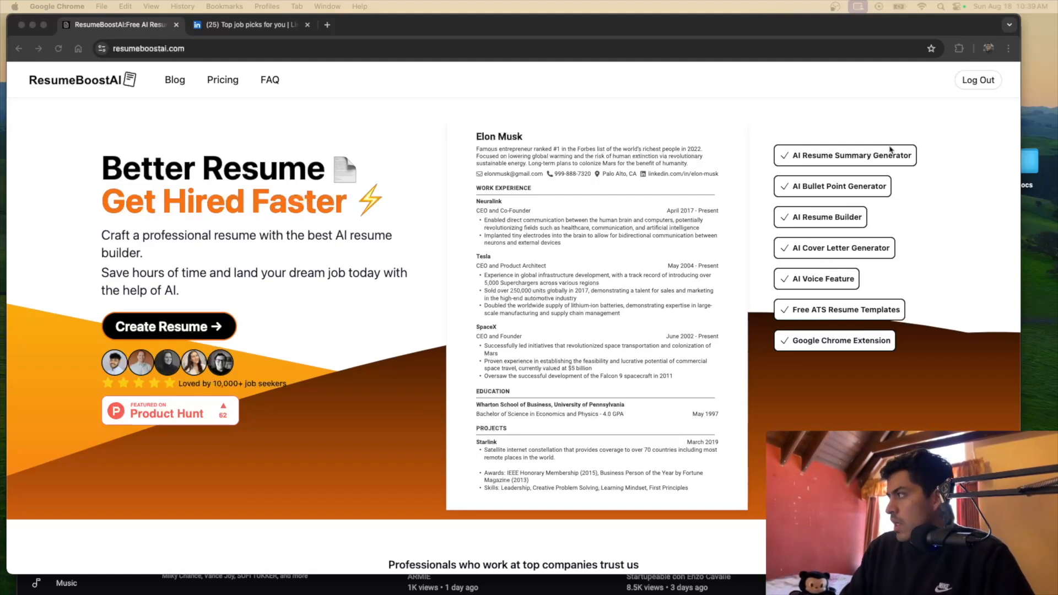
Bring the ResumeBoostAI homepage forward and scroll down to its Resume Builder section
{"action": "left_click", "coordinate": [369, 317]}
{"action": "scroll", "coordinate": [461, 336], "scroll_direction": "down", "scroll_amount": 6}
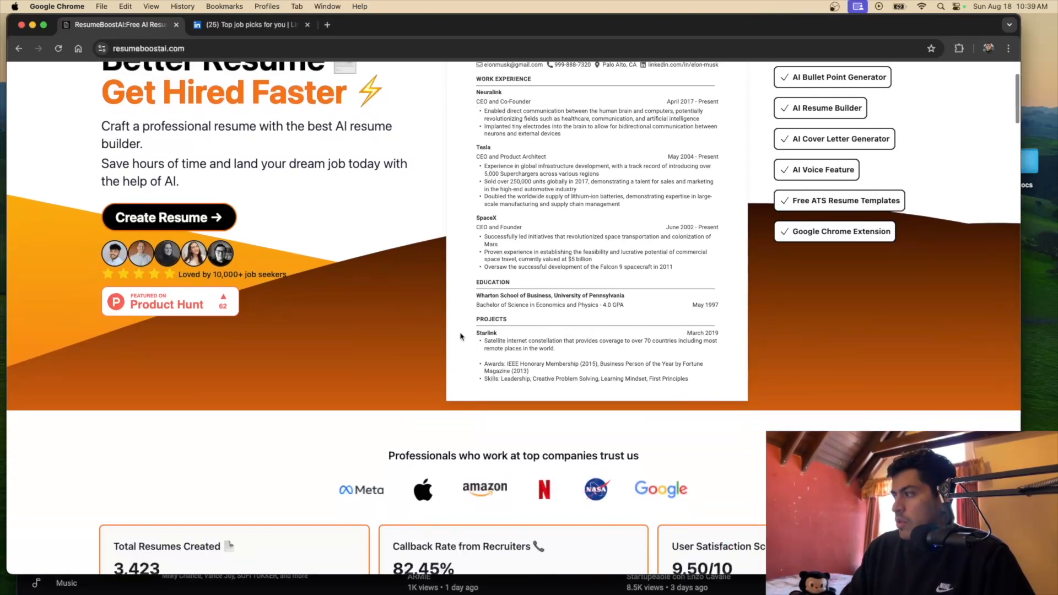
{"action": "scroll", "coordinate": [460, 334], "scroll_direction": "down", "scroll_amount": 6}
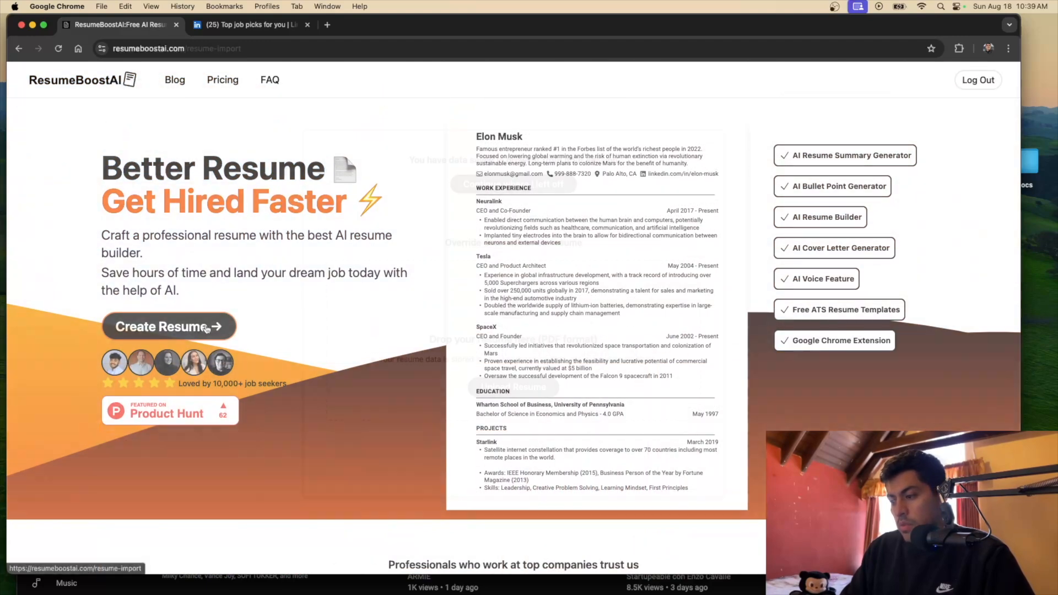
Start a new resume and move the Word resume window into view over the browser
{"action": "left_click", "coordinate": [207, 327]}
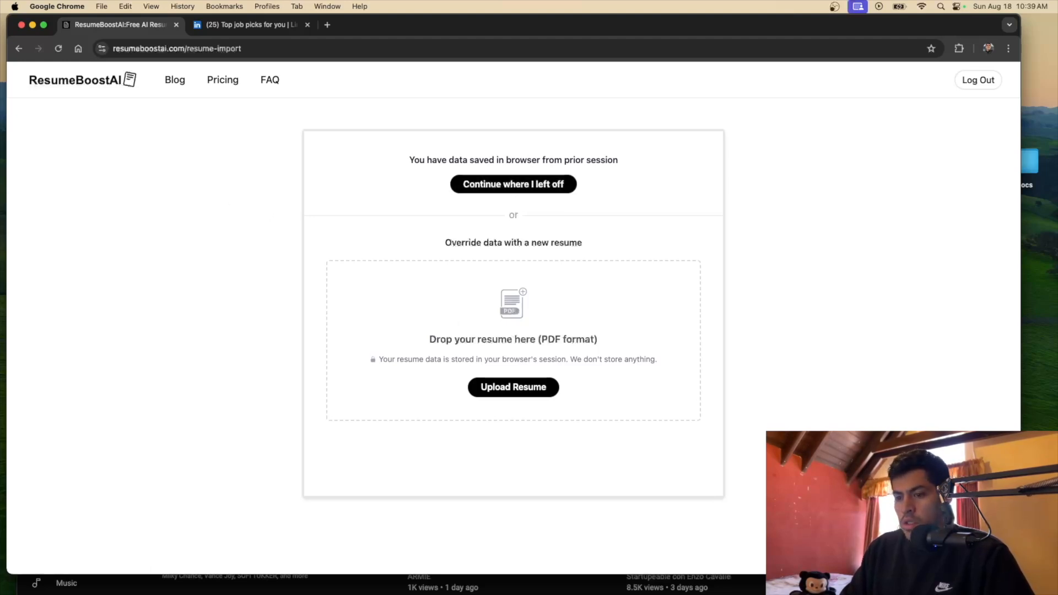
{"action": "left_click_drag", "start_coordinate": [312, 5], "coordinate": [224, 5]}
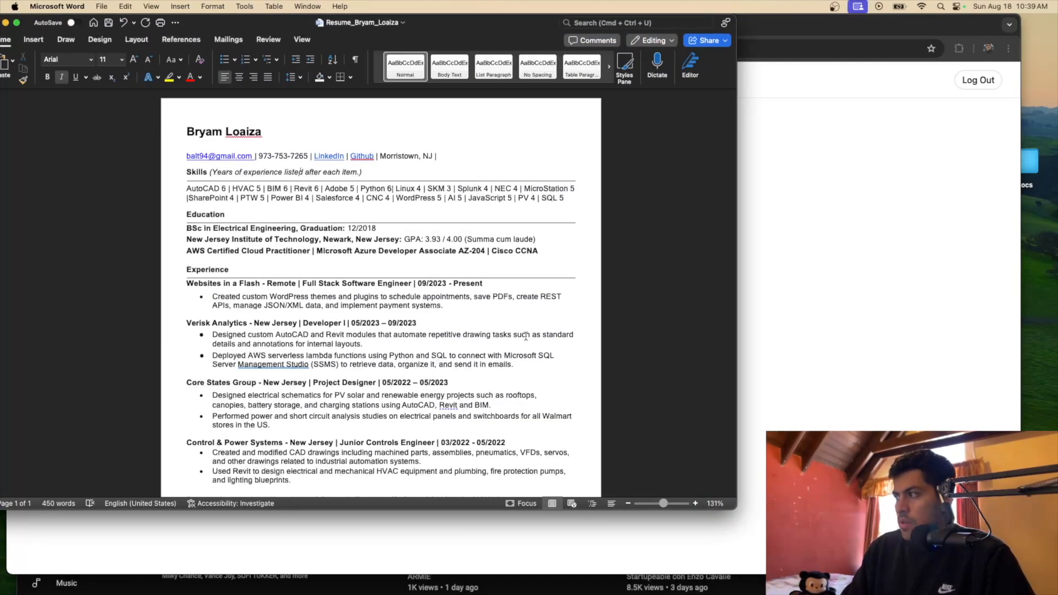
Scroll through the Word resume to review it, then return to the ResumeBoostAI import page
{"action": "scroll", "coordinate": [526, 334], "scroll_direction": "down", "scroll_amount": 2}
{"action": "scroll", "coordinate": [493, 356], "scroll_direction": "down", "scroll_amount": 5}
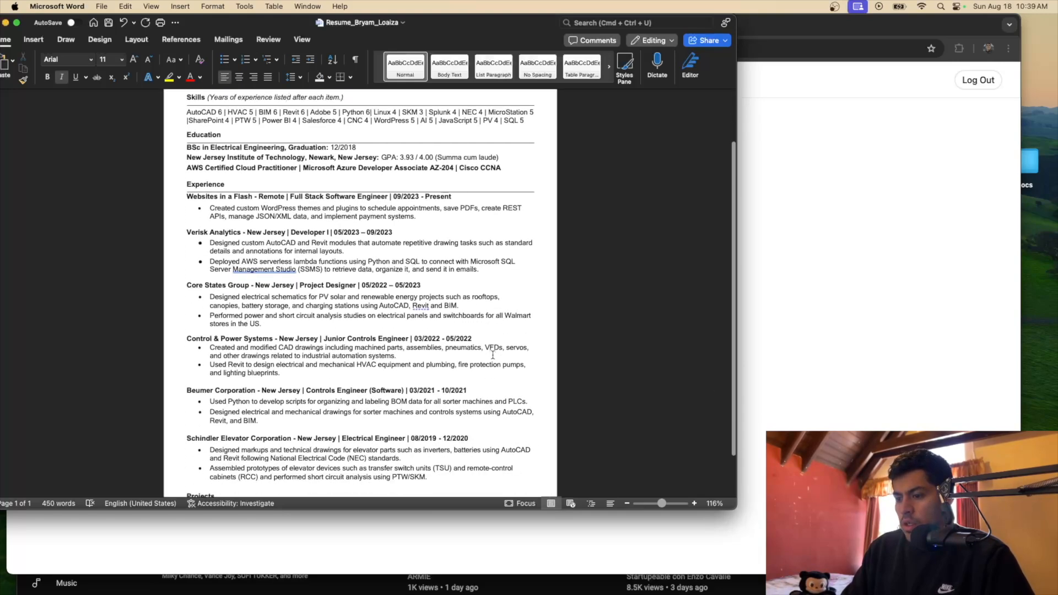
{"action": "scroll", "coordinate": [493, 356], "scroll_direction": "up", "scroll_amount": 5}
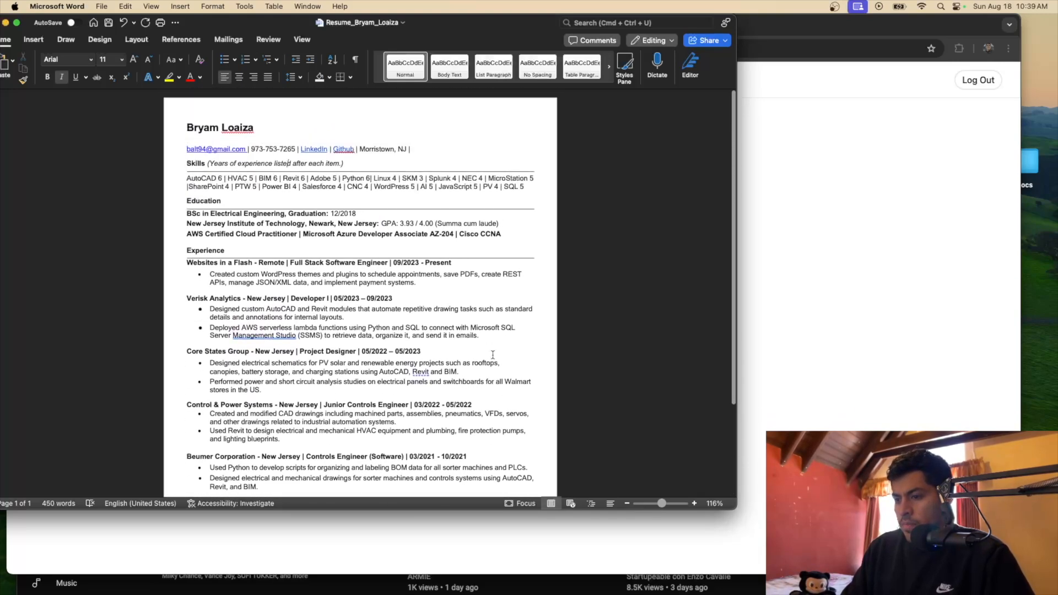
{"action": "scroll", "coordinate": [520, 340], "scroll_direction": "up", "scroll_amount": 1}
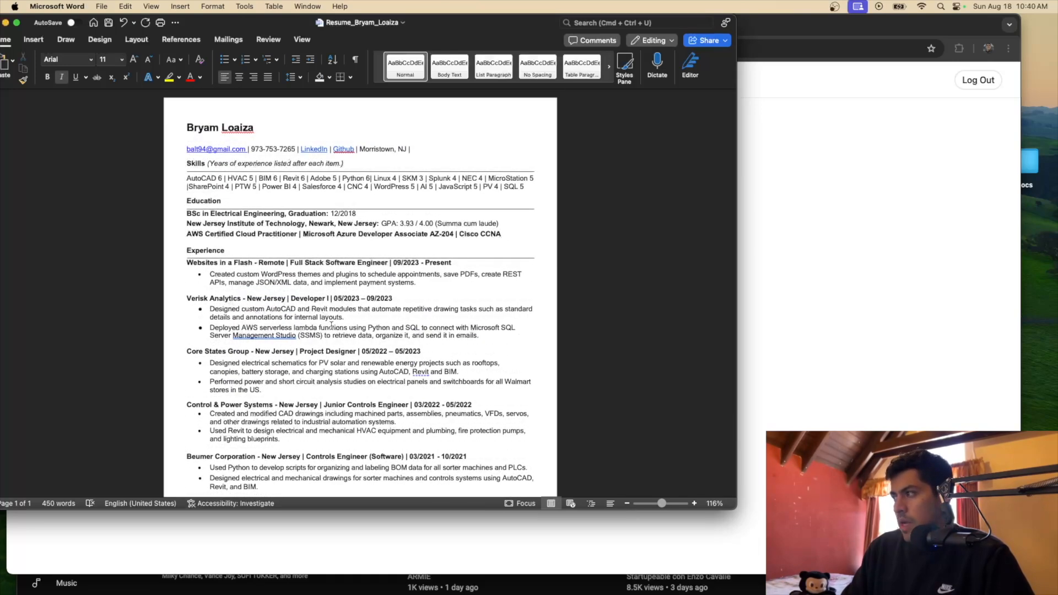
{"action": "scroll", "coordinate": [365, 242], "scroll_direction": "down", "scroll_amount": 5}
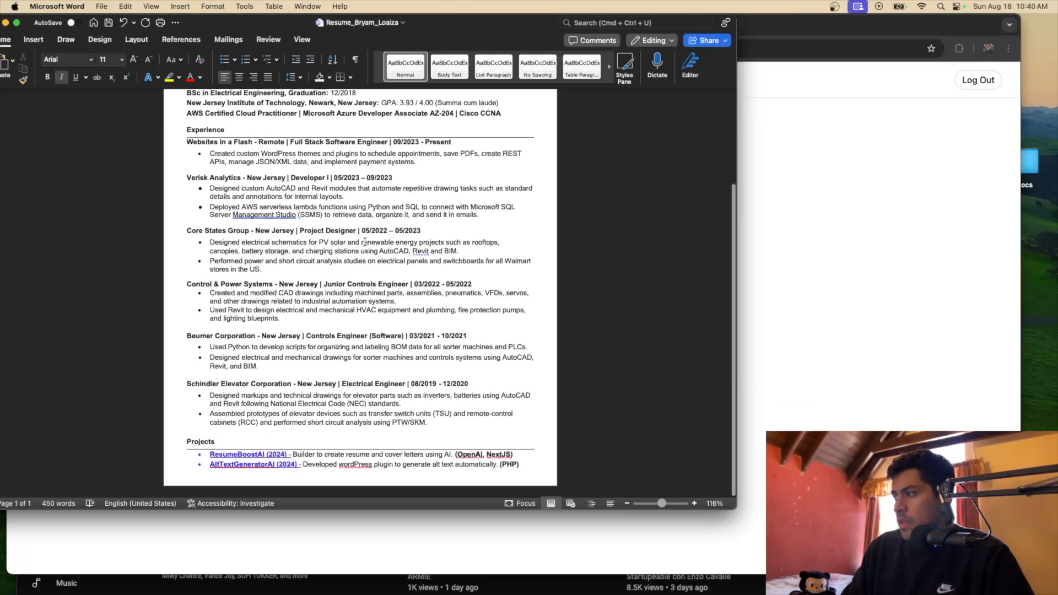
{"action": "scroll", "coordinate": [331, 256], "scroll_direction": "up", "scroll_amount": 5}
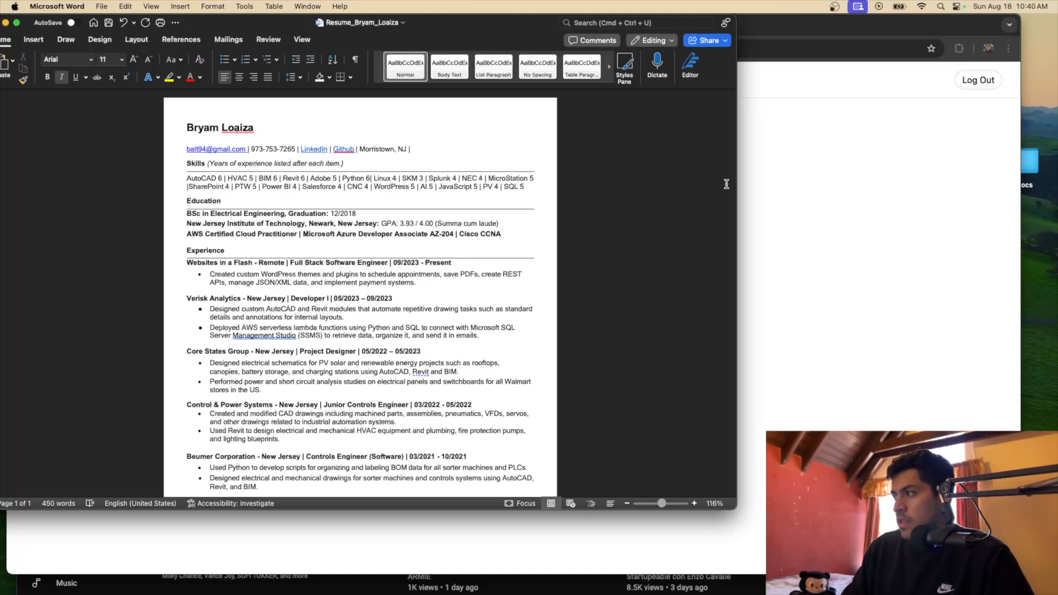
{"action": "left_click", "coordinate": [802, 205]}
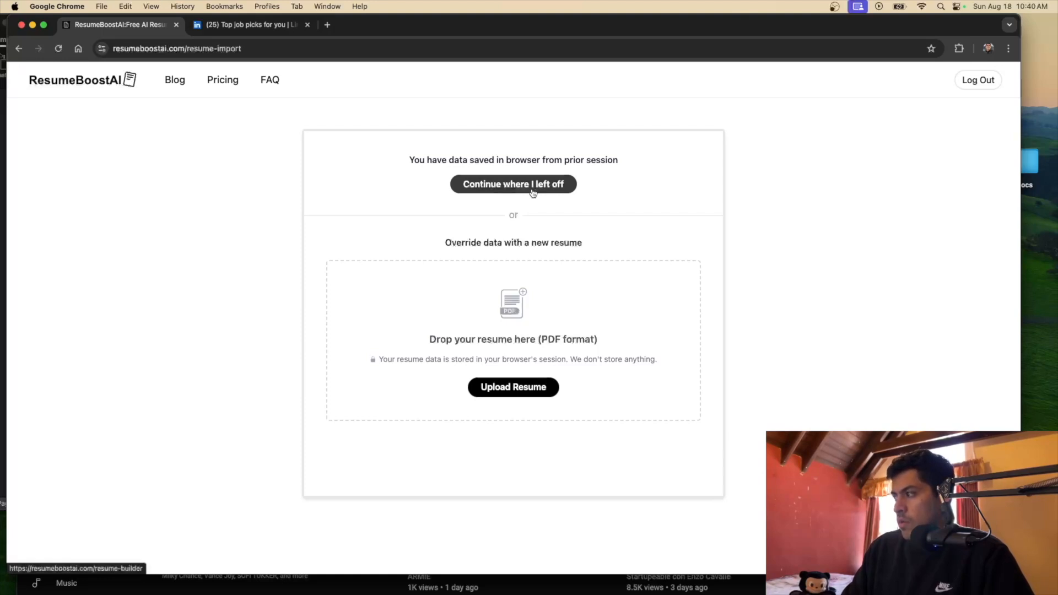
Continue the saved session and arrange the builder and Word resume windows side by side
{"action": "left_click", "coordinate": [482, 184]}
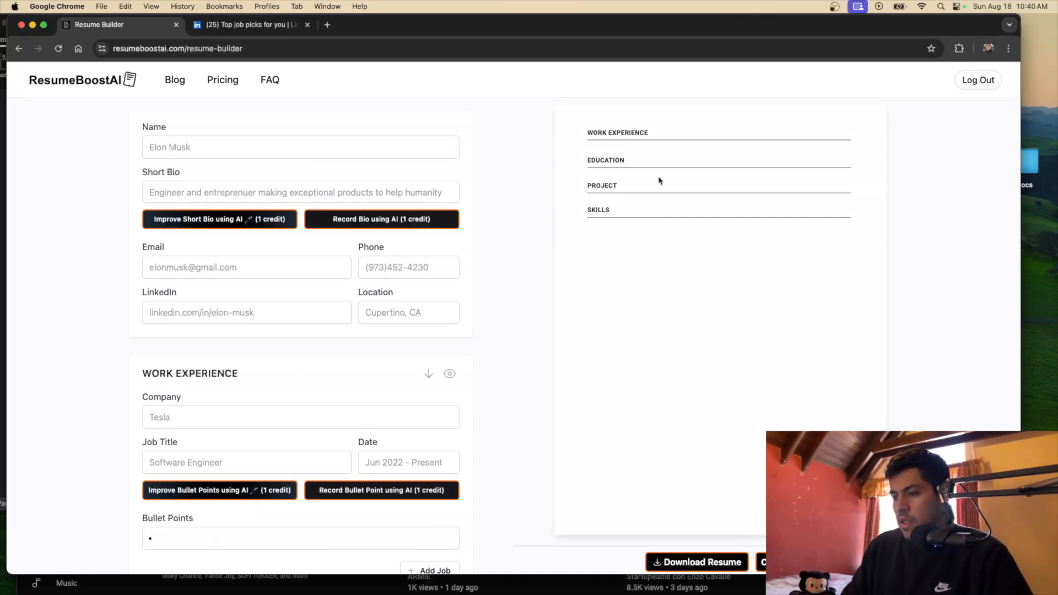
{"action": "left_click_drag", "start_coordinate": [497, 31], "coordinate": [489, 31]}
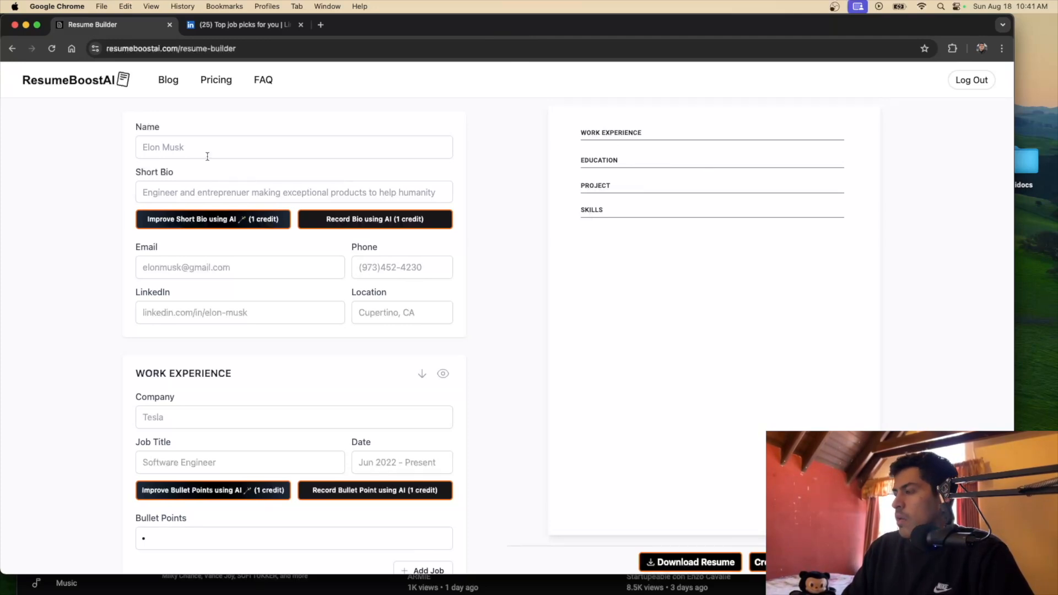
{"action": "left_click_drag", "start_coordinate": [375, 27], "coordinate": [416, 27]}
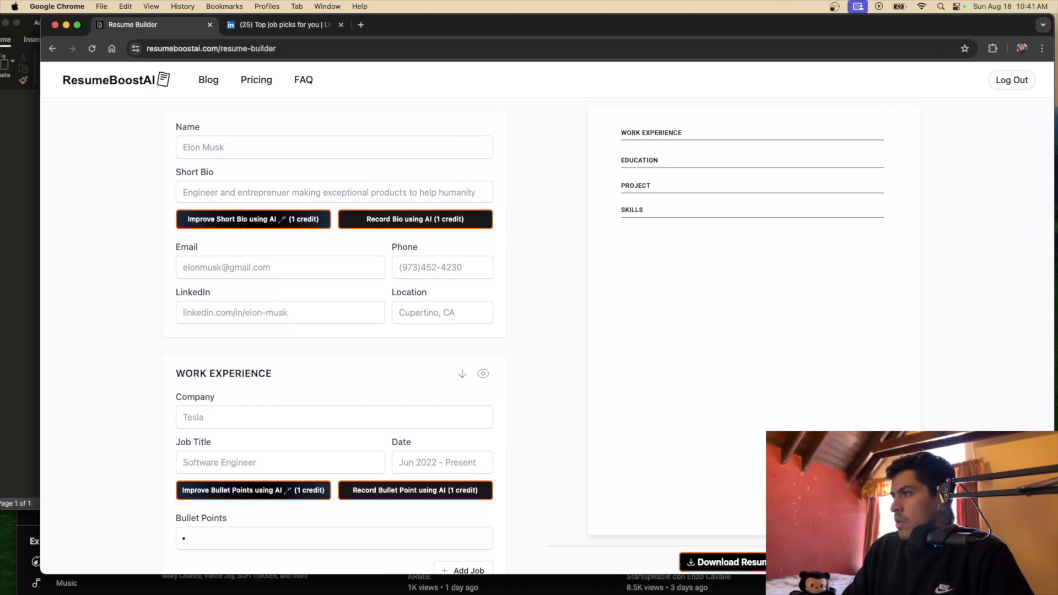
{"action": "left_click", "coordinate": [33, 215]}
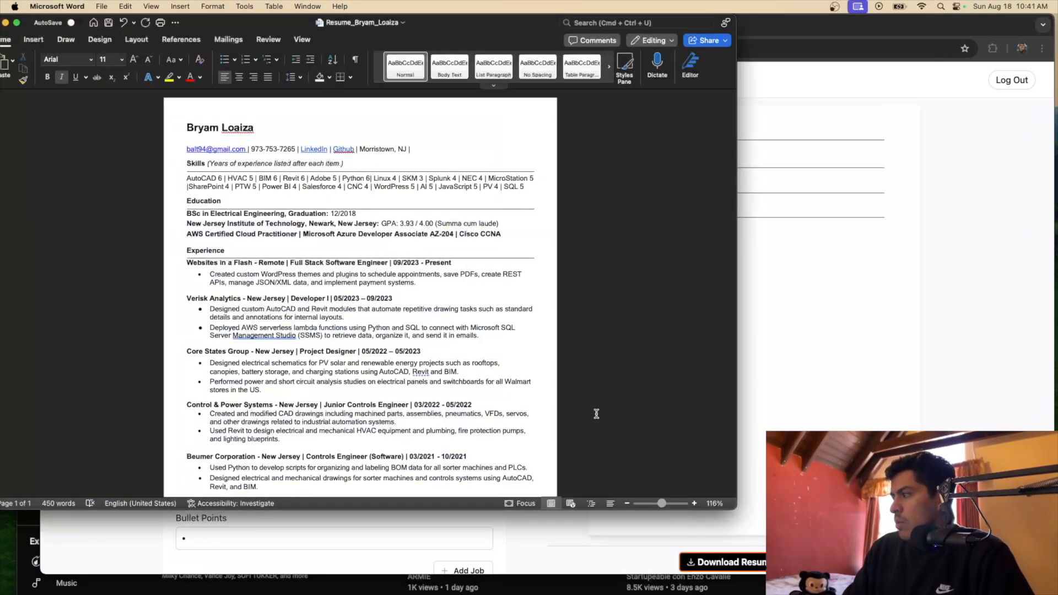
{"action": "left_click_drag", "start_coordinate": [738, 510], "coordinate": [490, 577]}
{"action": "left_click", "coordinate": [587, 39]}
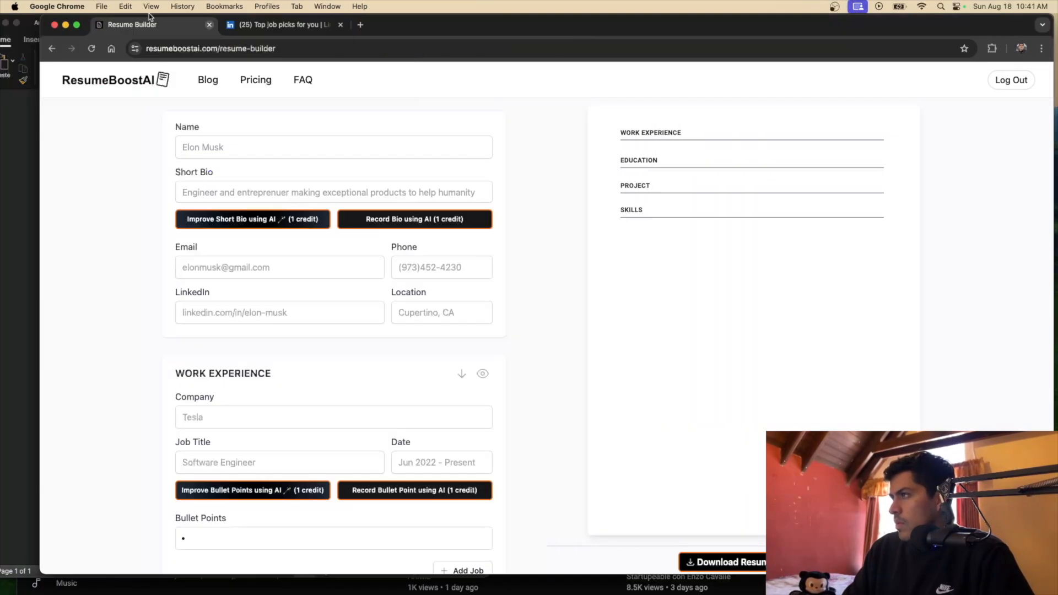
{"action": "left_click_drag", "start_coordinate": [41, 17], "coordinate": [435, 2]}
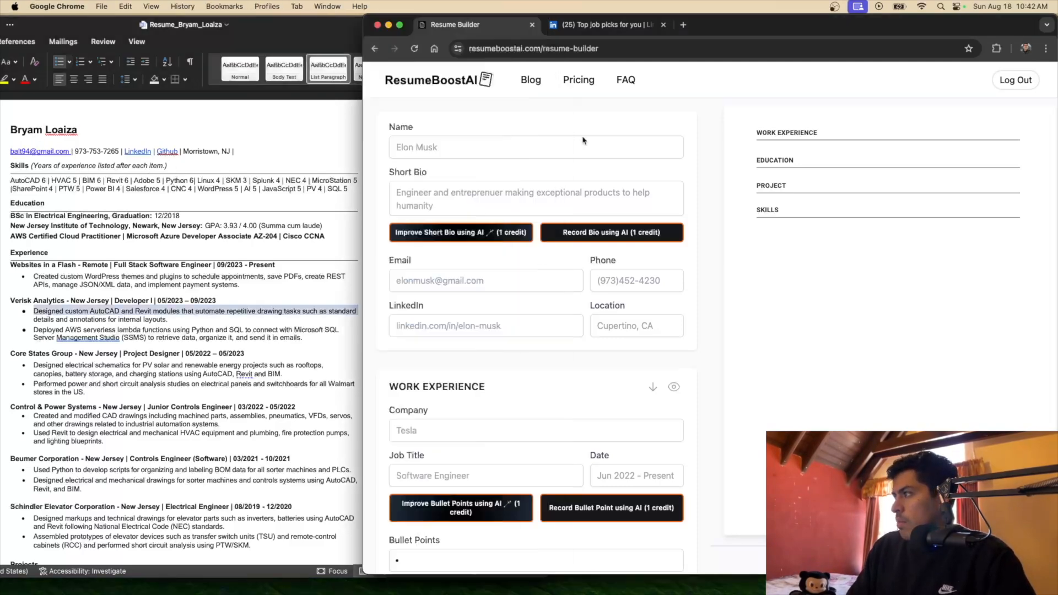
Enter the applicant's full name and the bio 'Software engineer with 5 years of experience creating professional web'
{"action": "left_click", "coordinate": [512, 148]}
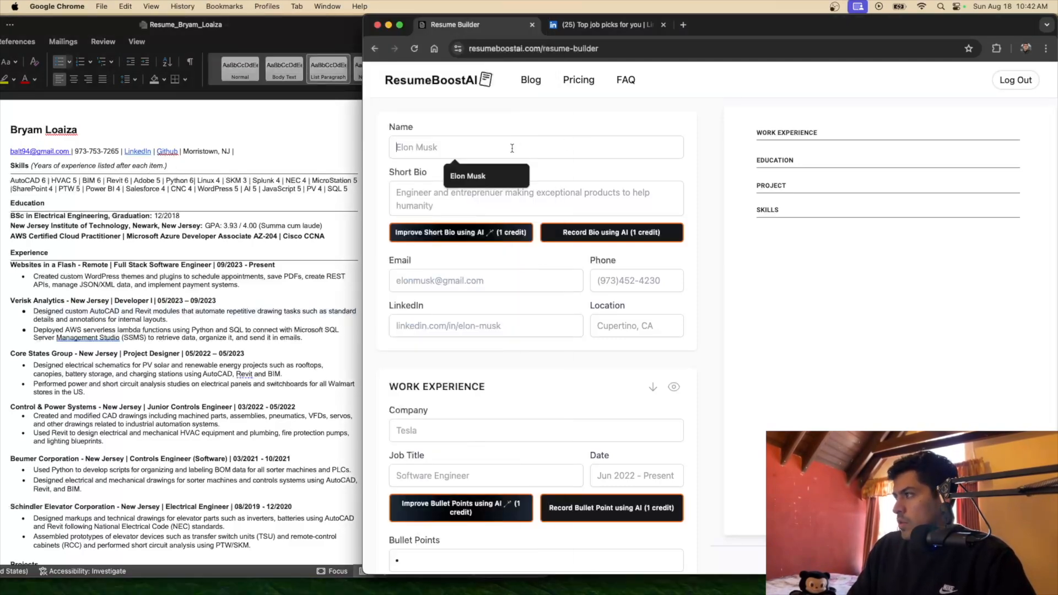
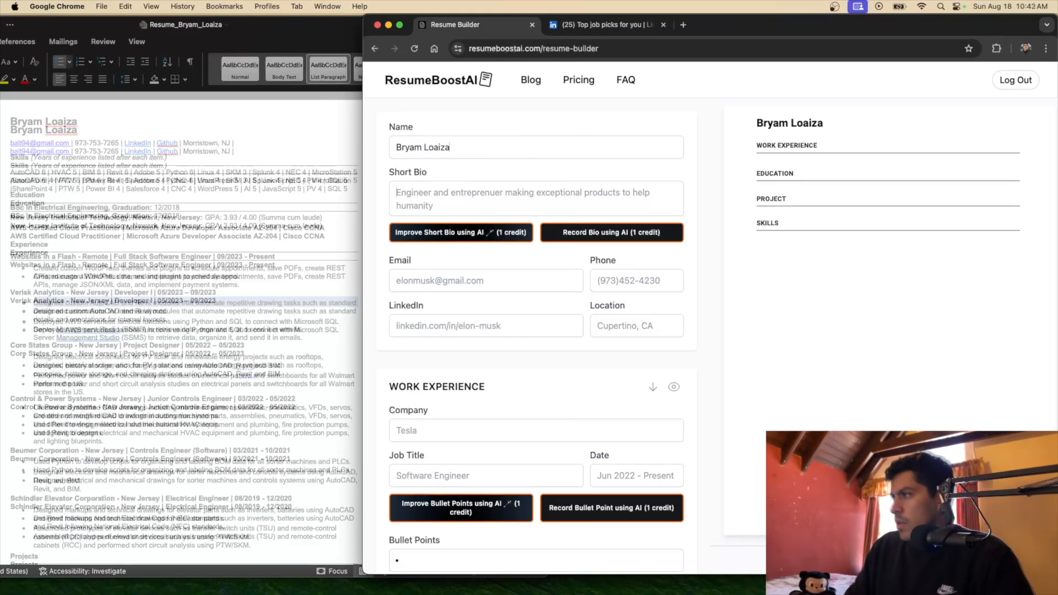
{"action": "key", "text": "Tab"}
{"action": "type", "text": "Software engineer wit"}
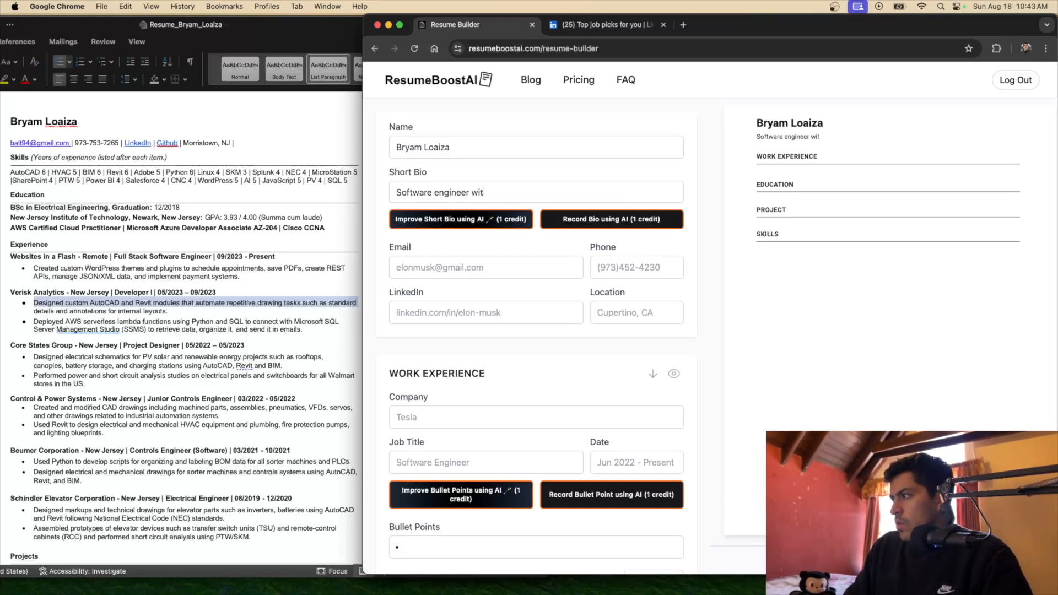
{"action": "type", "text": "h 5 years"}
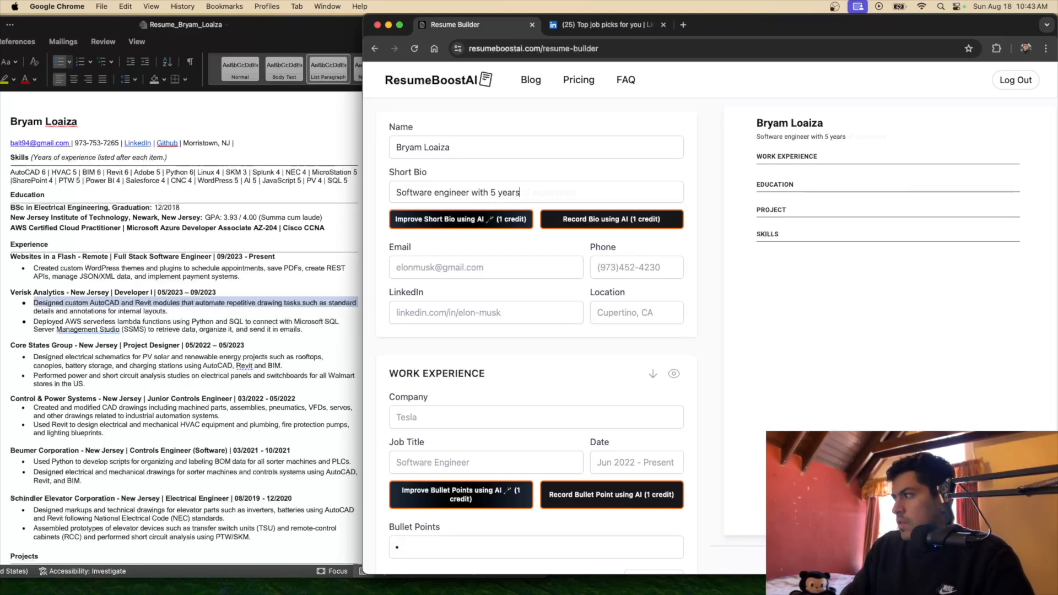
{"action": "type", "text": " of experience creating professional "}
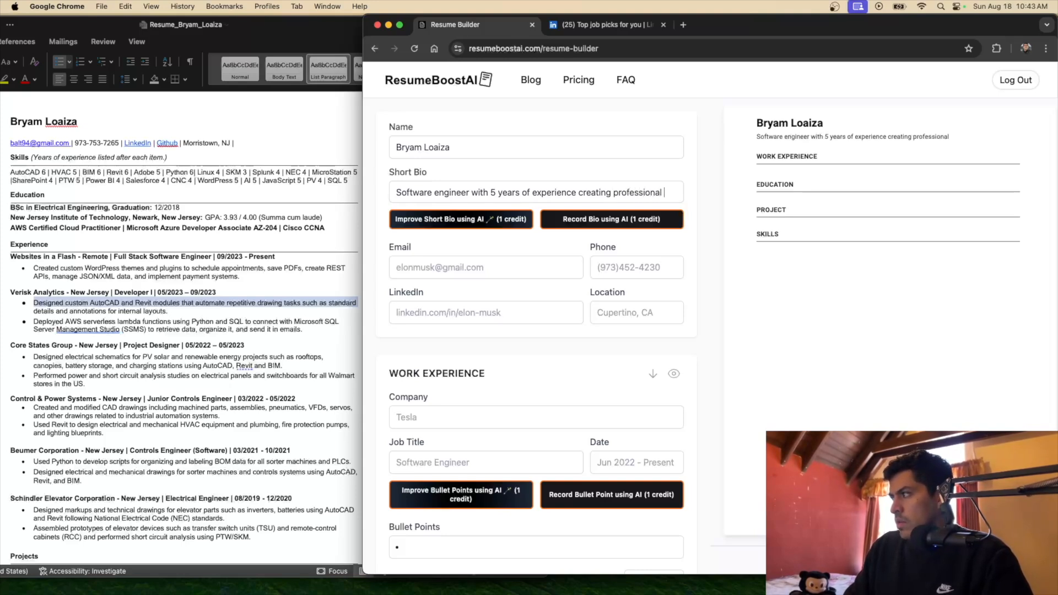
{"action": "type", "text": "websites"}
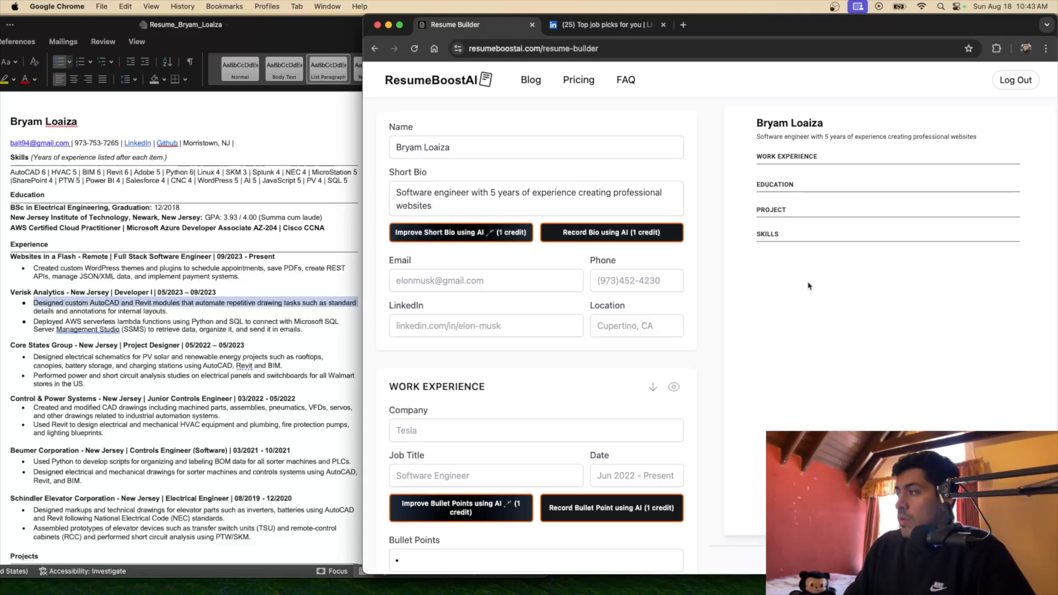
Let AI rewrite the short bio, then select and delete the generated text
{"action": "left_click", "coordinate": [451, 236]}
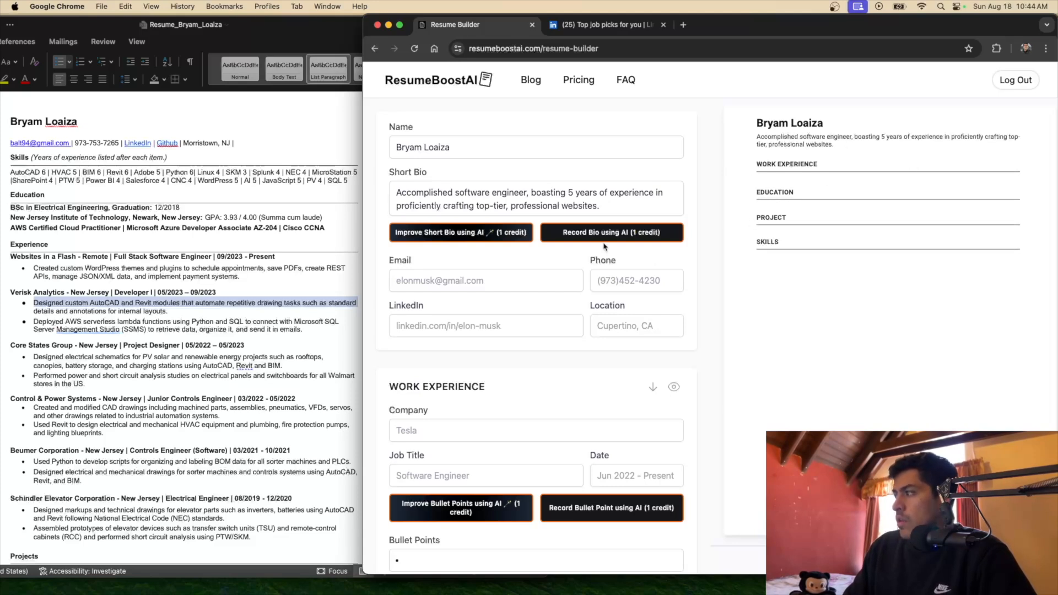
{"action": "left_click_drag", "start_coordinate": [600, 206], "coordinate": [396, 193]}
{"action": "key", "text": "BackSpace"}
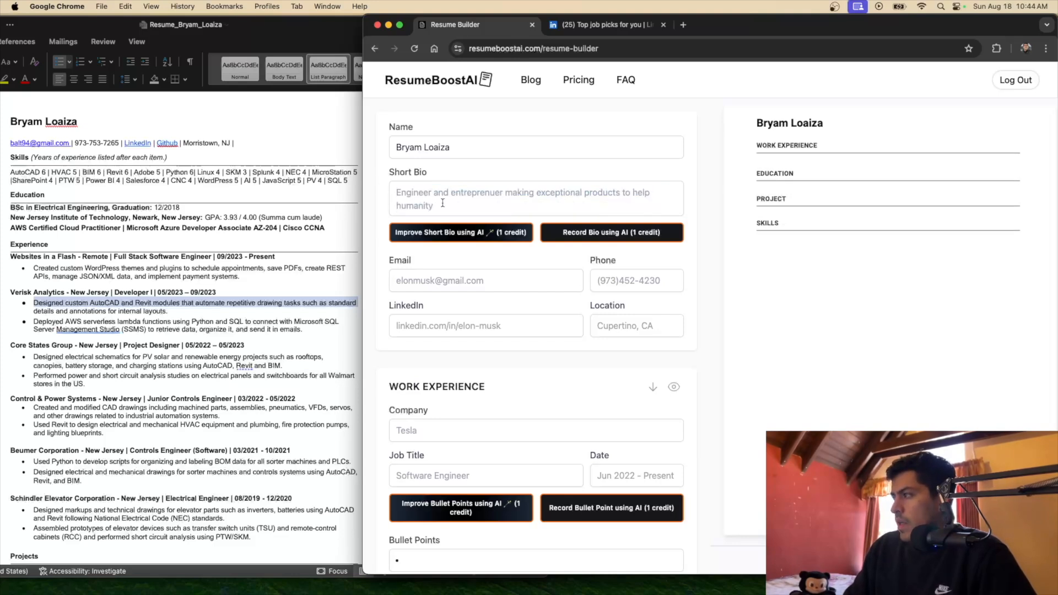
Dictate the short bio by voice, granting the site microphone access
{"action": "left_click", "coordinate": [588, 234]}
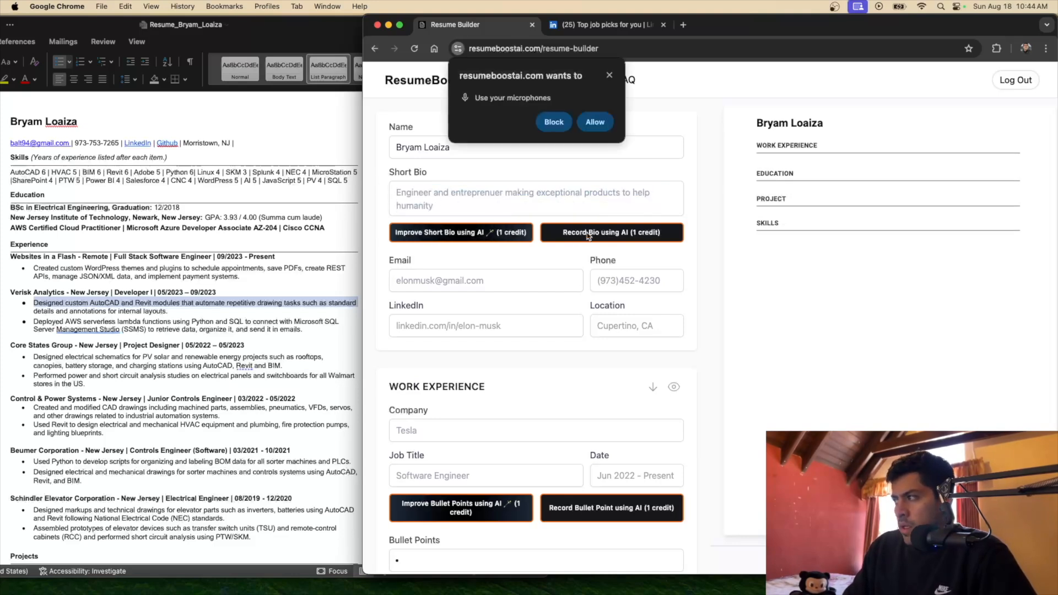
{"action": "left_click", "coordinate": [595, 122]}
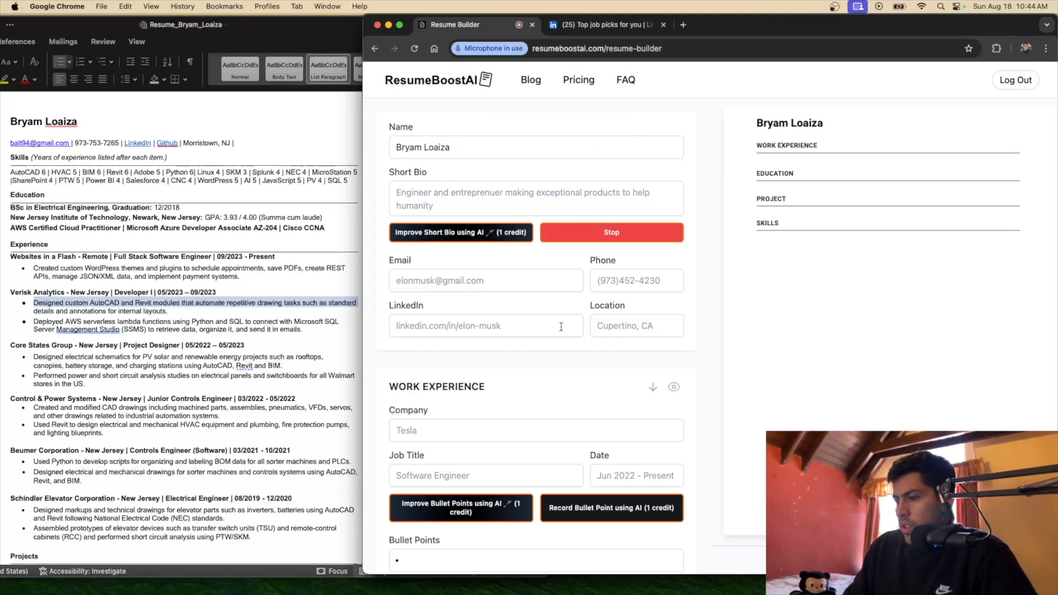
{"action": "left_click", "coordinate": [634, 234]}
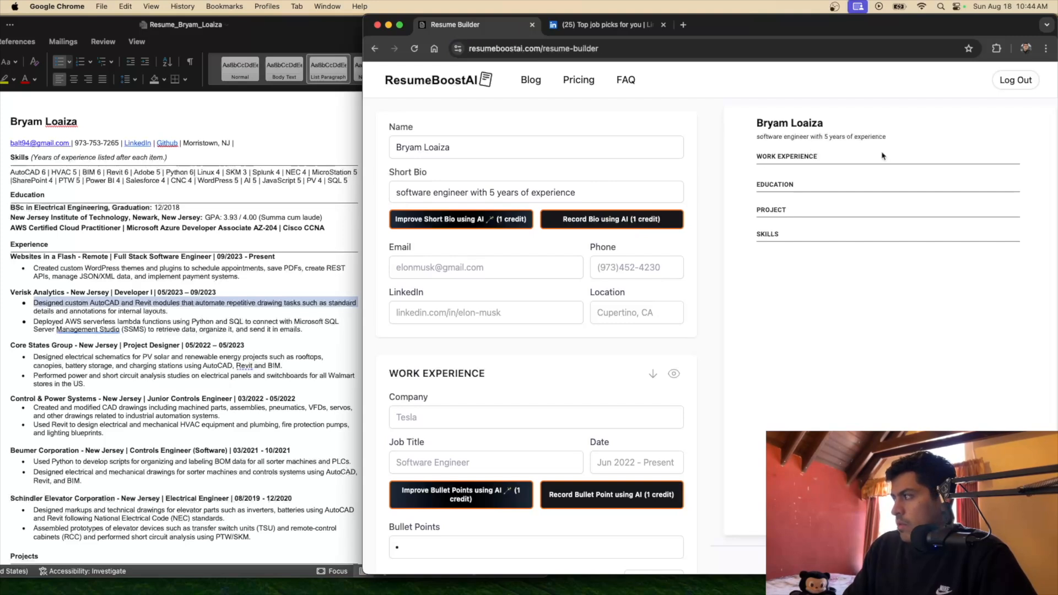
{"action": "left_click", "coordinate": [577, 222]}
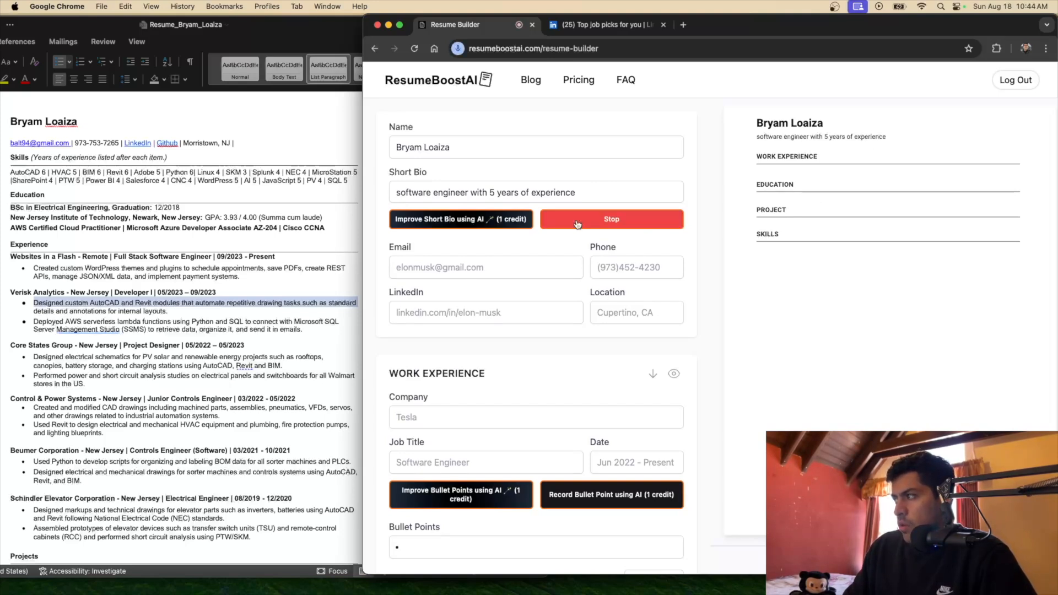
{"action": "left_click", "coordinate": [578, 223]}
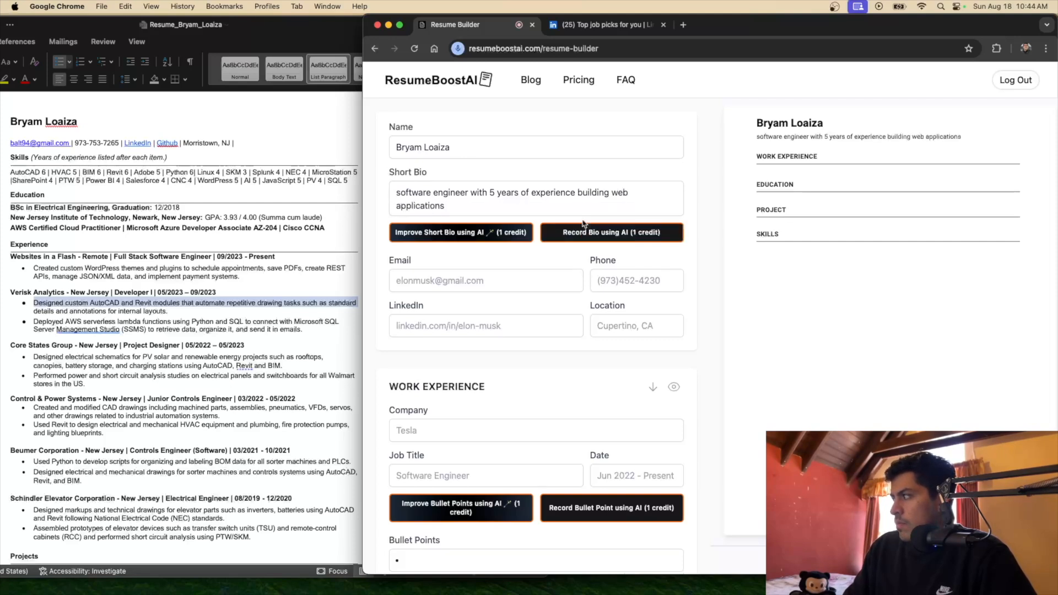
Have AI polish the bio into a five-year track record crafting innovative web applications
{"action": "left_click_drag", "start_coordinate": [756, 137], "coordinate": [970, 140]}
{"action": "left_click", "coordinate": [865, 267]}
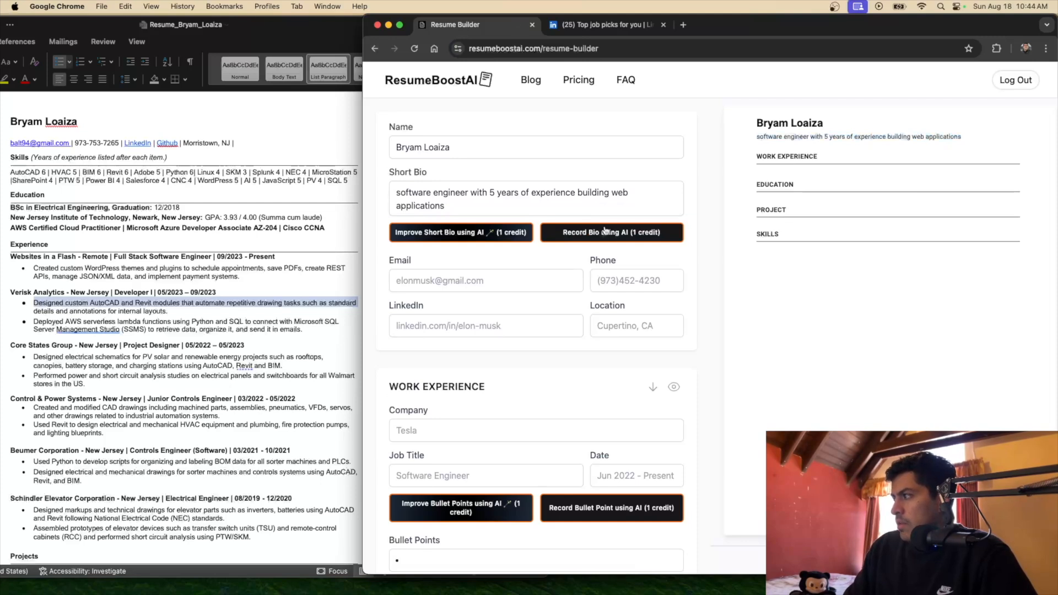
{"action": "left_click", "coordinate": [412, 235]}
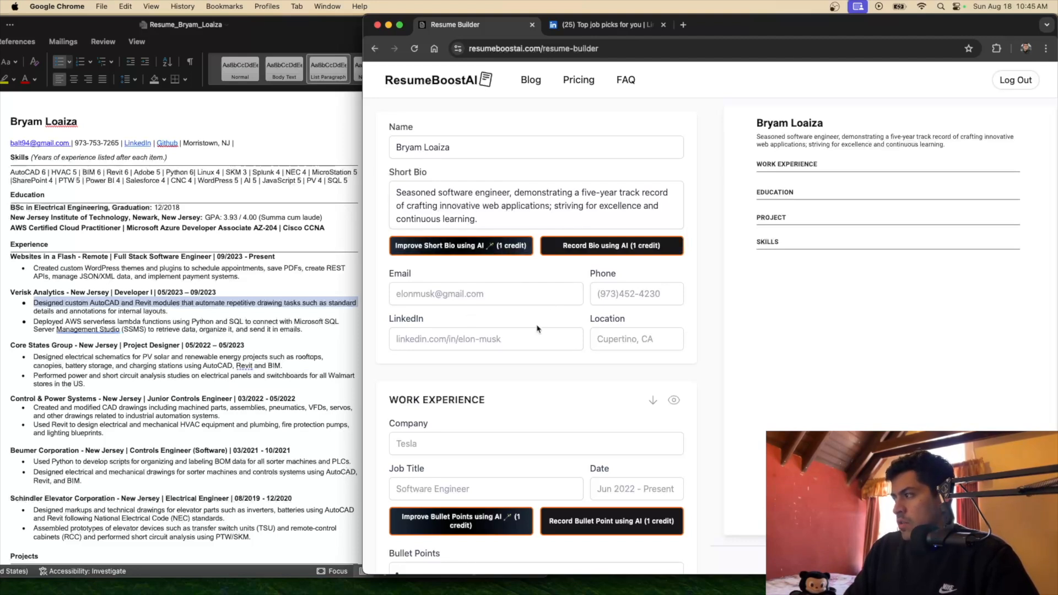
Fill in the contact e-mail, phone number, LinkedIn profile address and city location
{"action": "scroll", "coordinate": [537, 325], "scroll_direction": "down", "scroll_amount": 1}
{"action": "left_click", "coordinate": [461, 288]}
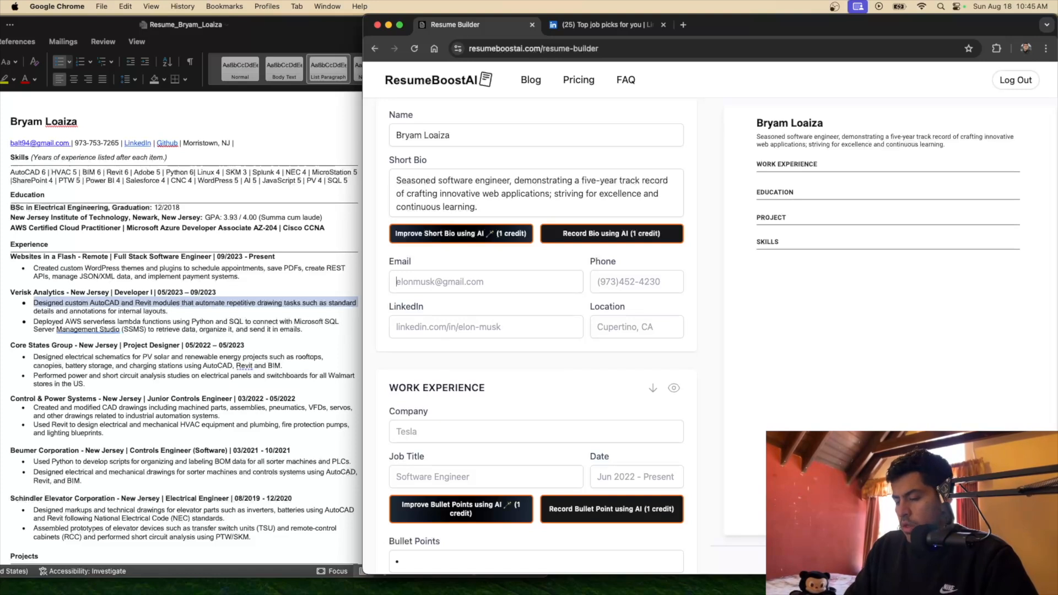
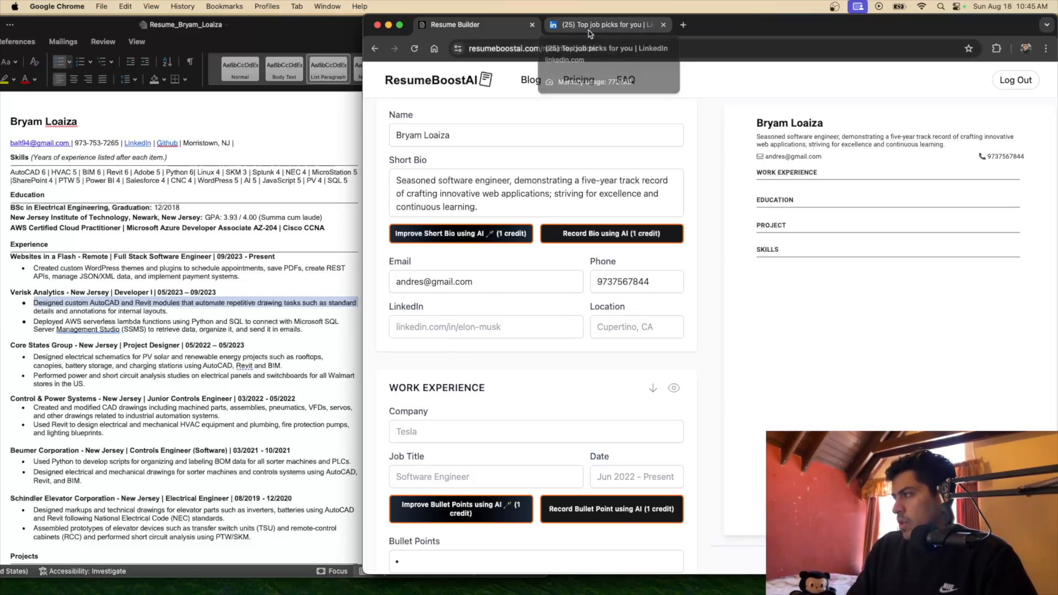
{"action": "type", "text": "linkke"}
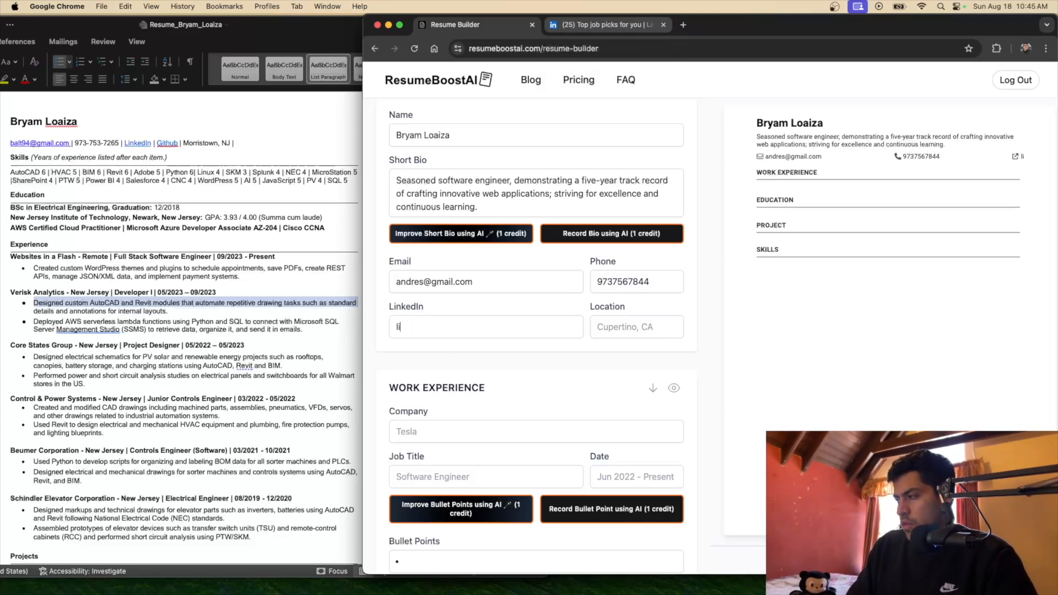
{"action": "key", "text": "BackSpace"}
{"action": "key", "text": "BackSpace"}
{"action": "type", "text": "e"}
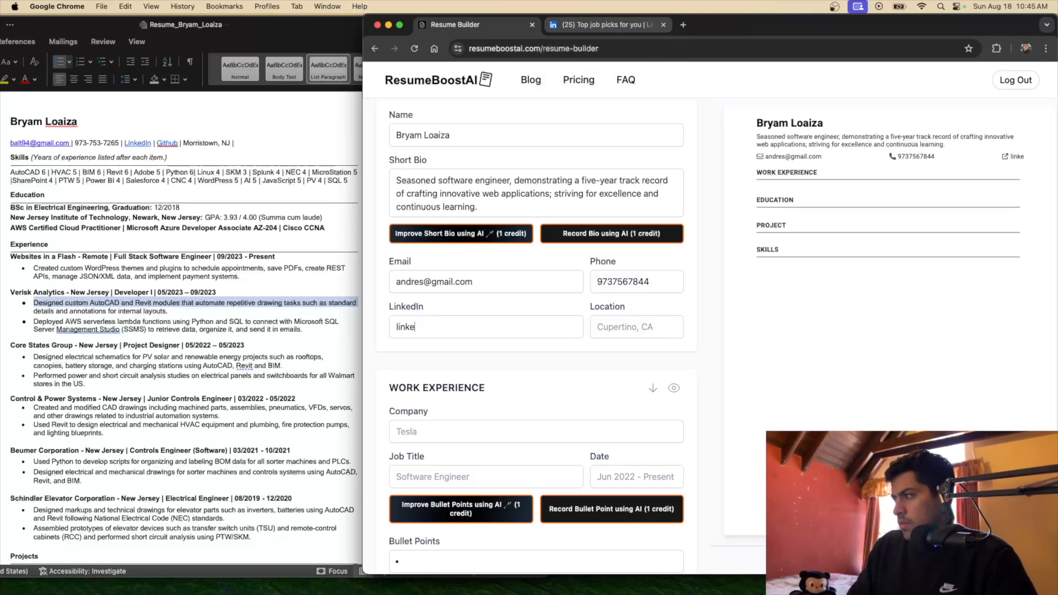
{"action": "type", "text": "din.com/andres"}
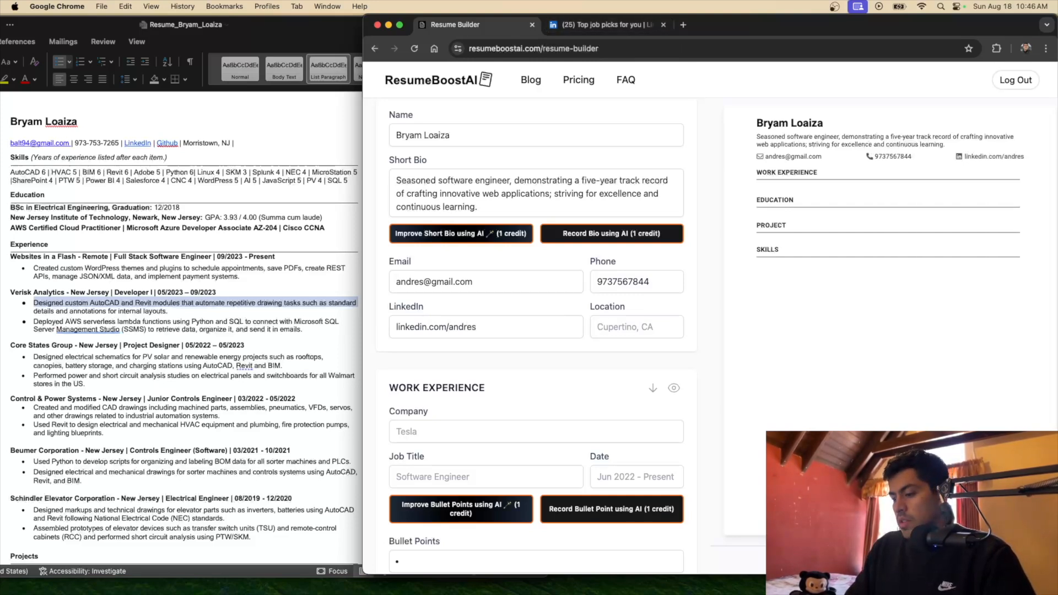
{"action": "key", "text": "Tab"}
{"action": "type", "text": "Newark, NJ"}
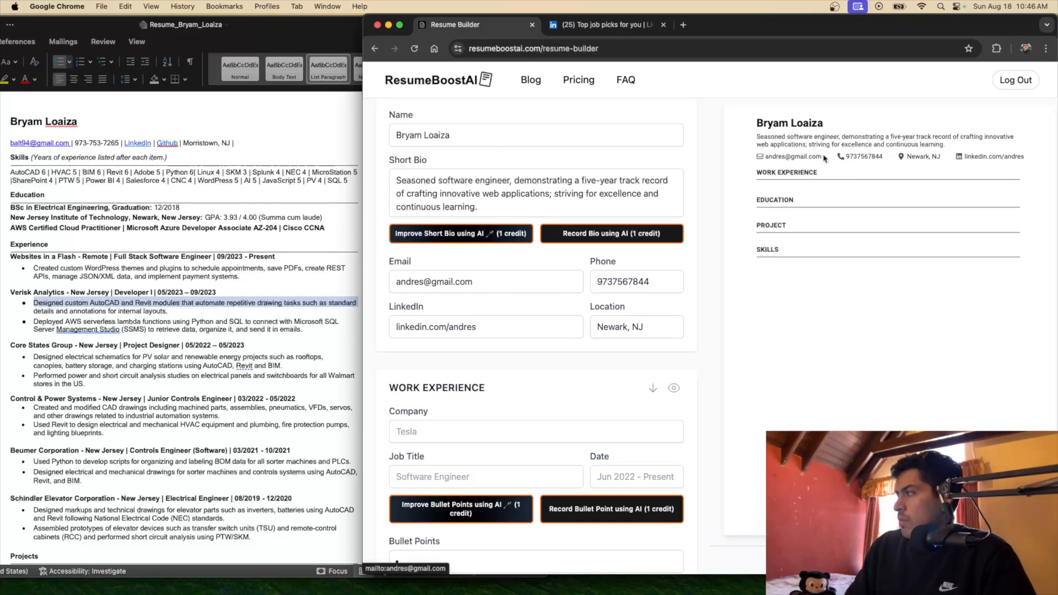
{"action": "left_click", "coordinate": [985, 160]}
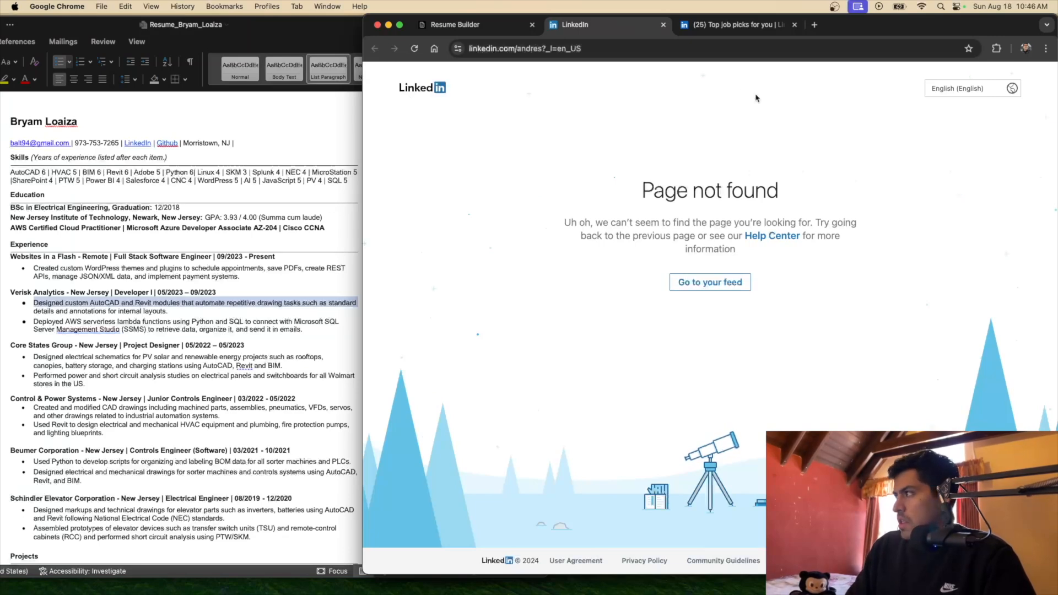
{"action": "left_click", "coordinate": [661, 24]}
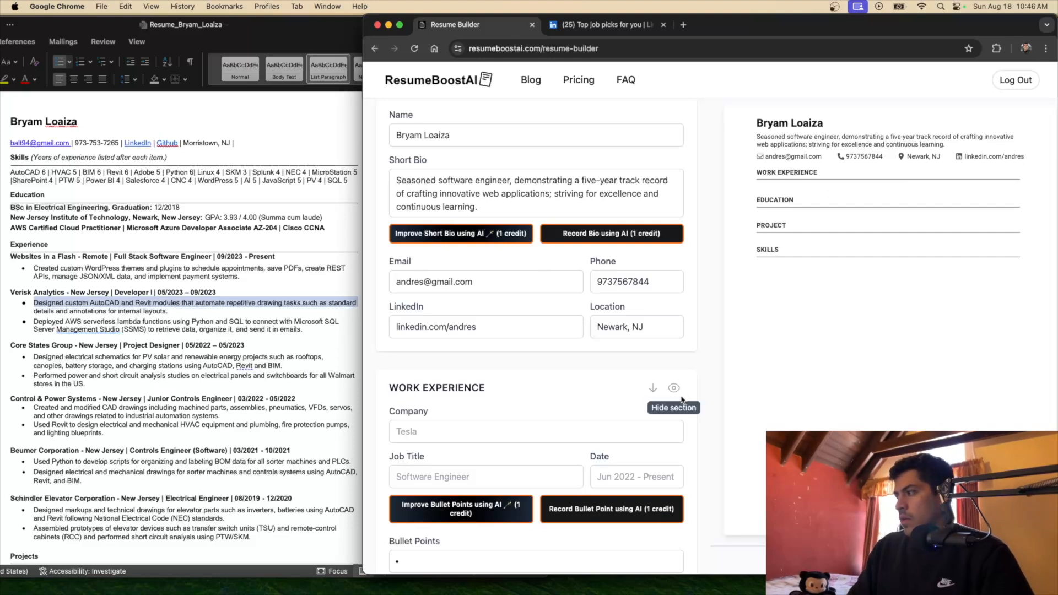
{"action": "scroll", "coordinate": [540, 309], "scroll_direction": "up", "scroll_amount": 1}
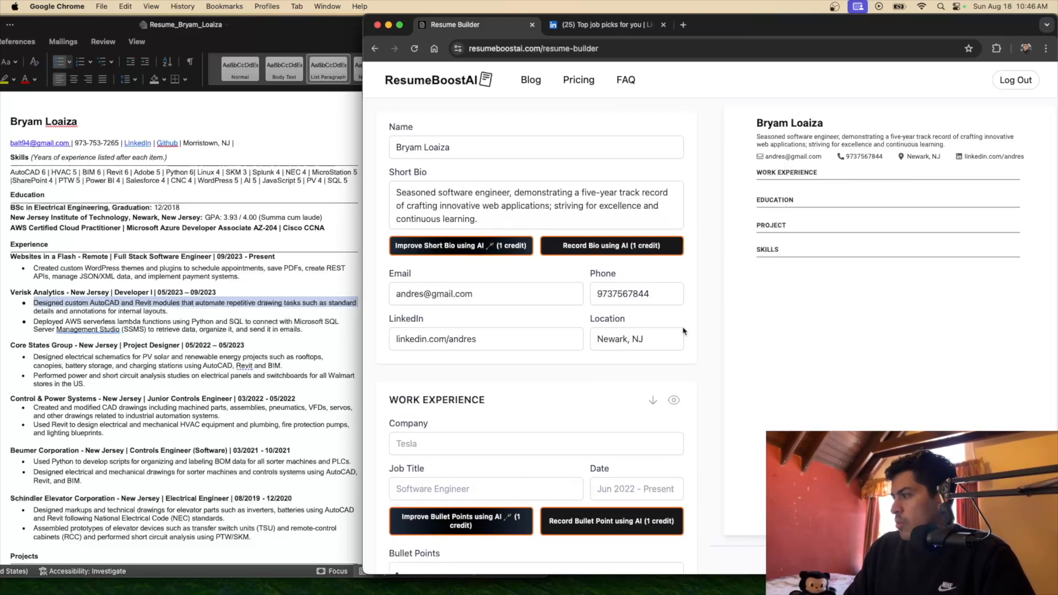
{"action": "scroll", "coordinate": [683, 330], "scroll_direction": "down", "scroll_amount": 5}
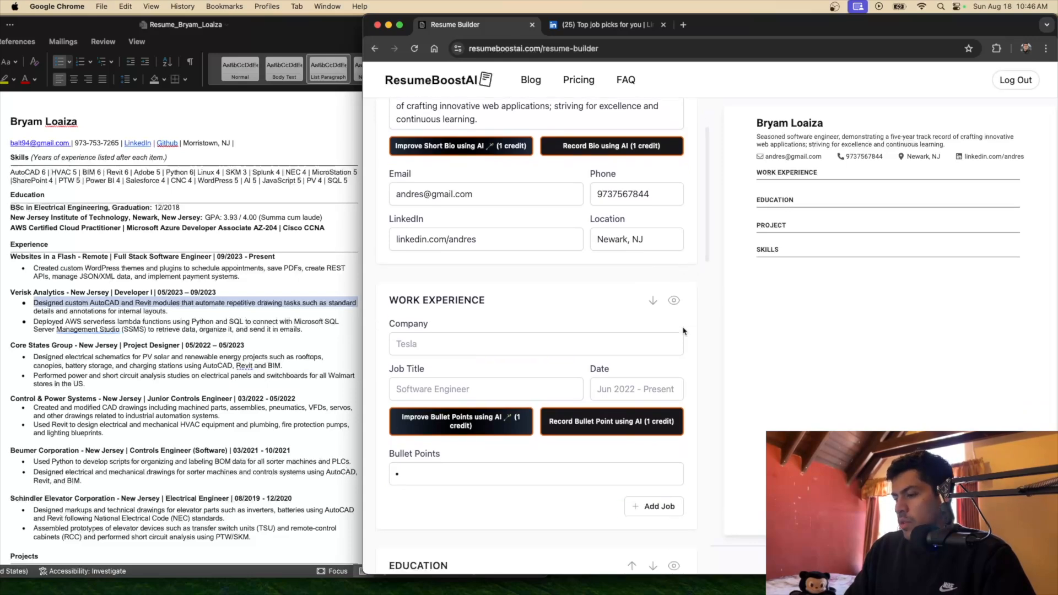
{"action": "scroll", "coordinate": [683, 331], "scroll_direction": "down", "scroll_amount": 6}
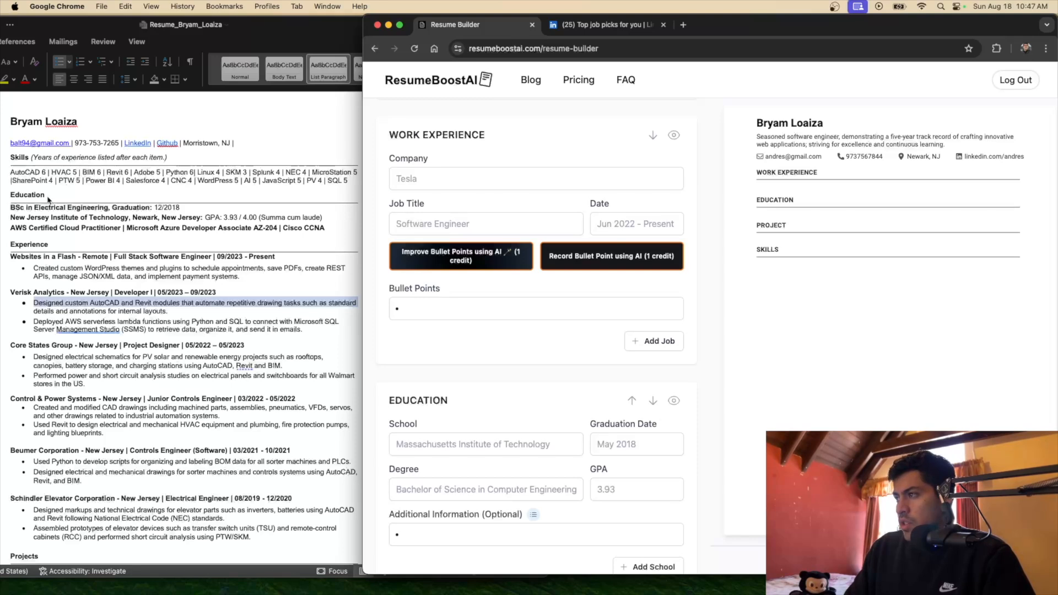
Move Work Experience below Education, then back above it
{"action": "left_click", "coordinate": [653, 135]}
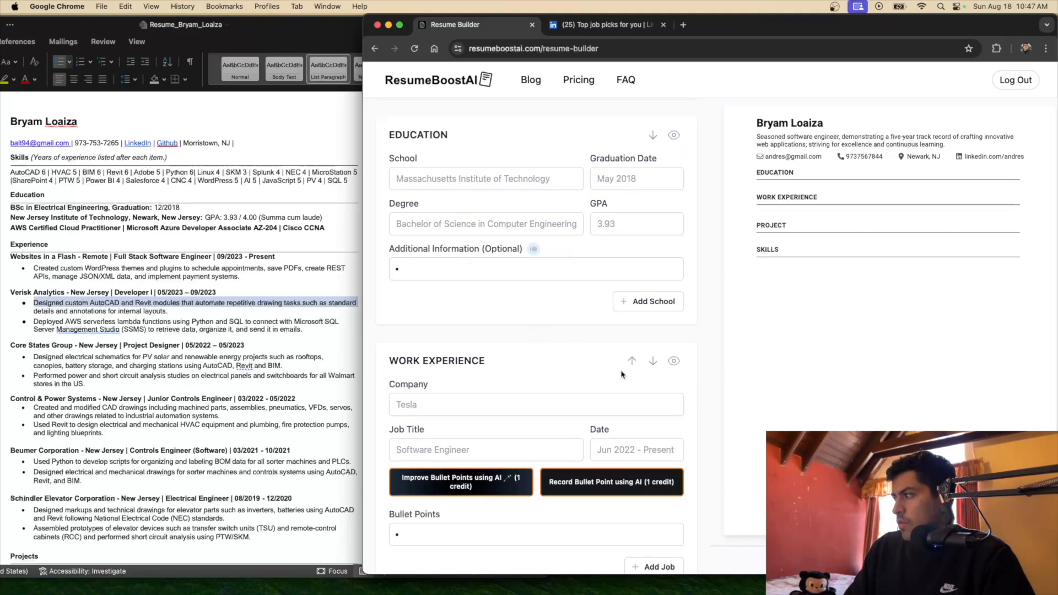
{"action": "left_click", "coordinate": [632, 361]}
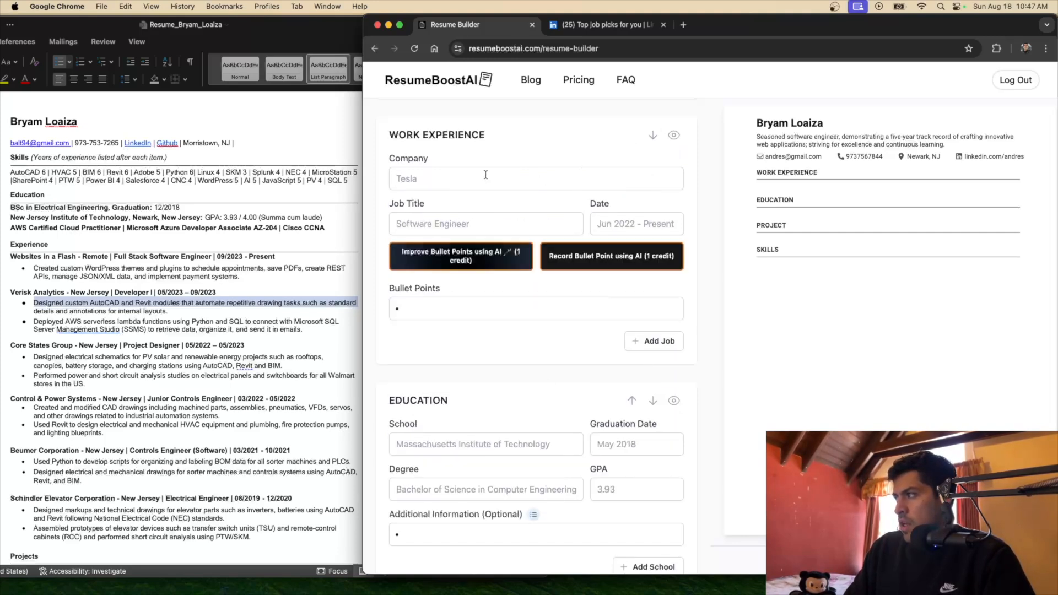
{"action": "scroll", "coordinate": [550, 254], "scroll_direction": "down", "scroll_amount": 1}
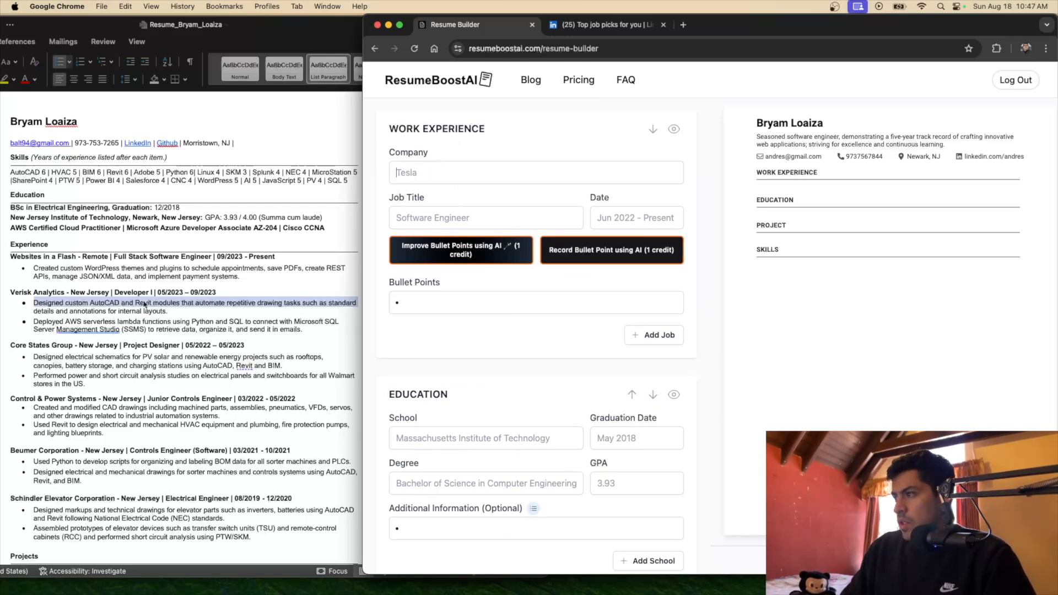
Copy the company 'Websites in a Flash' from the Word résumé into the Company field
{"action": "left_click", "coordinate": [109, 268]}
{"action": "left_click", "coordinate": [104, 256]}
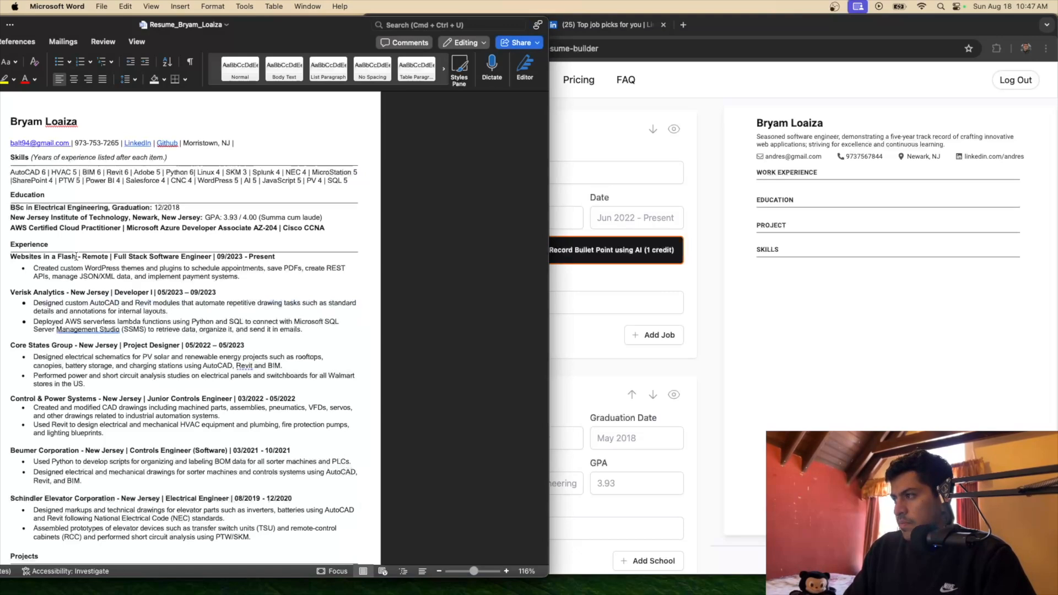
{"action": "left_click_drag", "start_coordinate": [76, 257], "coordinate": [10, 256]}
{"action": "key", "text": "super+c"}
{"action": "left_click", "coordinate": [625, 171]}
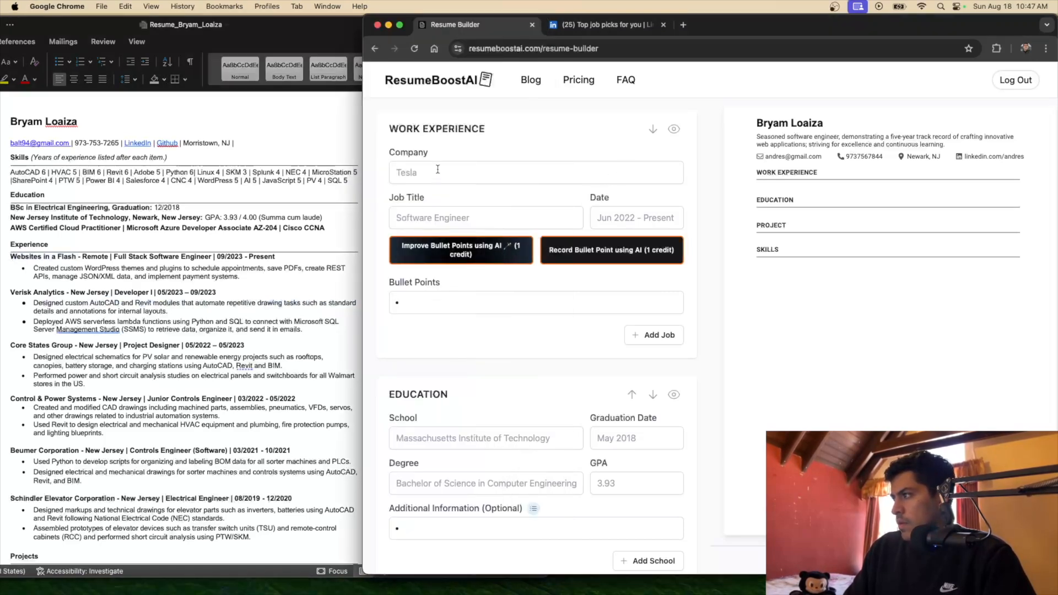
{"action": "key", "text": "super+v"}
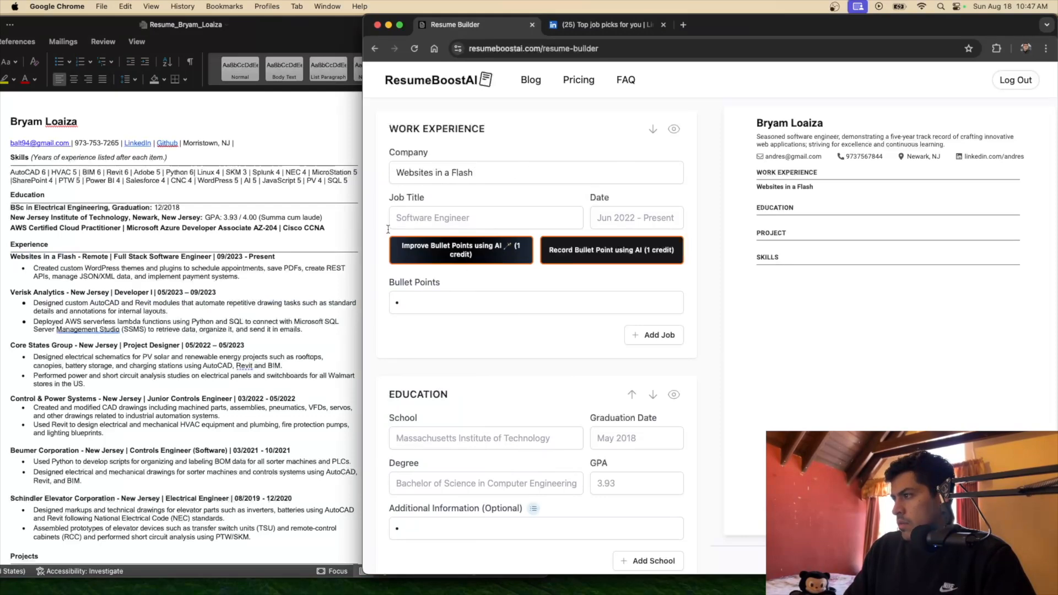
Copy the job title 'Full Stack Software Engineer' into the Job Title field
{"action": "left_click", "coordinate": [209, 255]}
{"action": "left_click_drag", "start_coordinate": [213, 256], "coordinate": [113, 257]}
{"action": "key", "text": "super+c"}
{"action": "key", "text": "super+Tab"}
{"action": "left_click", "coordinate": [507, 219]}
{"action": "key", "text": "super+v"}
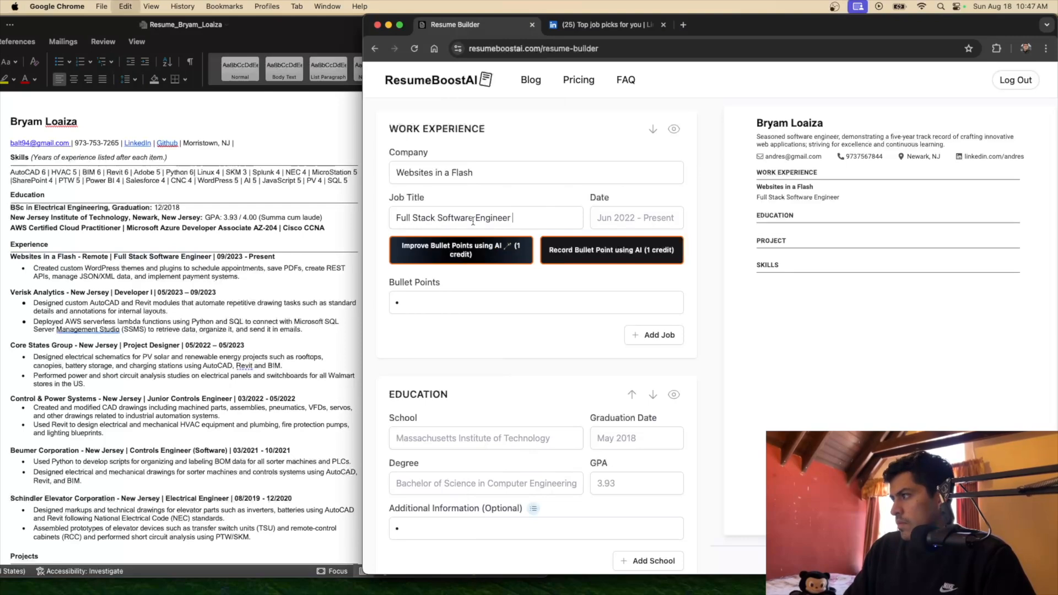
Paste the dates 09/2023 - Present and change them to 'September 2023 - Present'
{"action": "key", "text": "super+Tab"}
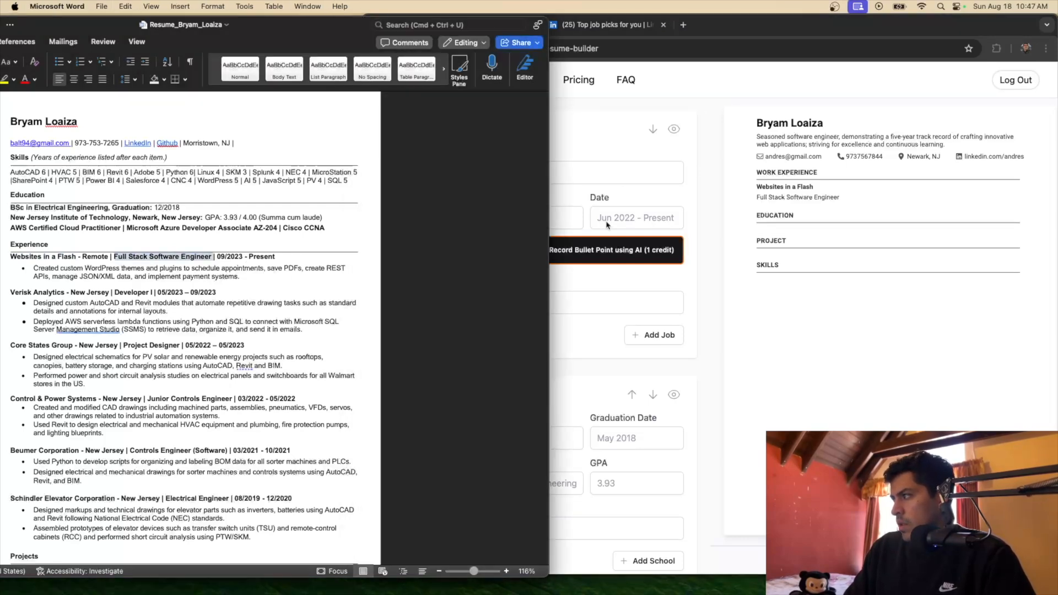
{"action": "left_click_drag", "start_coordinate": [215, 257], "coordinate": [276, 257]}
{"action": "key", "text": "super+c"}
{"action": "key", "text": "super+Tab"}
{"action": "left_click", "coordinate": [630, 225]}
{"action": "key", "text": "super+v"}
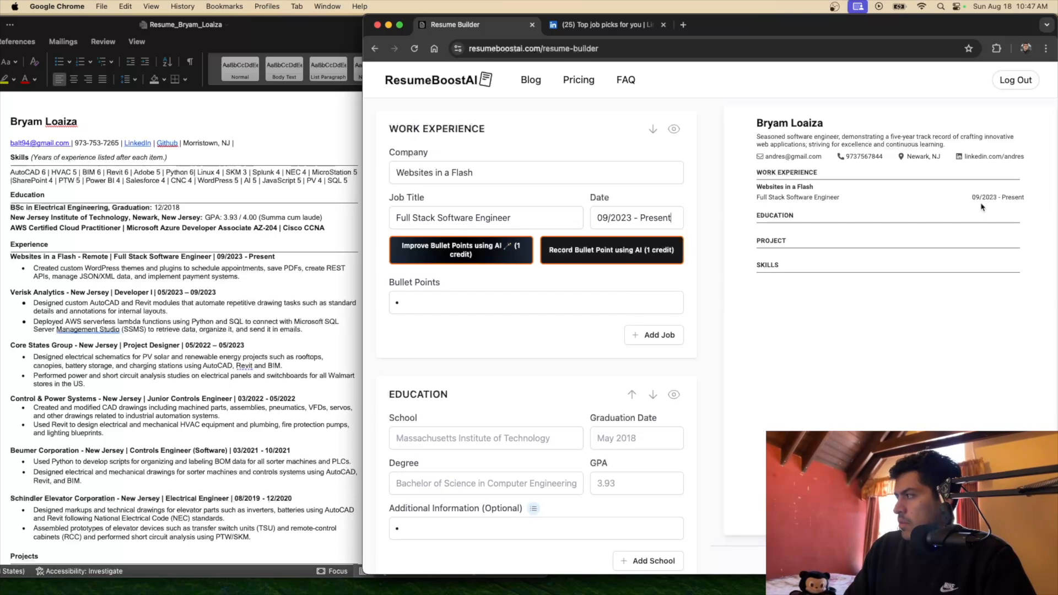
{"action": "left_click", "coordinate": [613, 219]}
{"action": "key", "text": "BackSpace"}
{"action": "key", "text": "BackSpace"}
{"action": "key", "text": "BackSpace"}
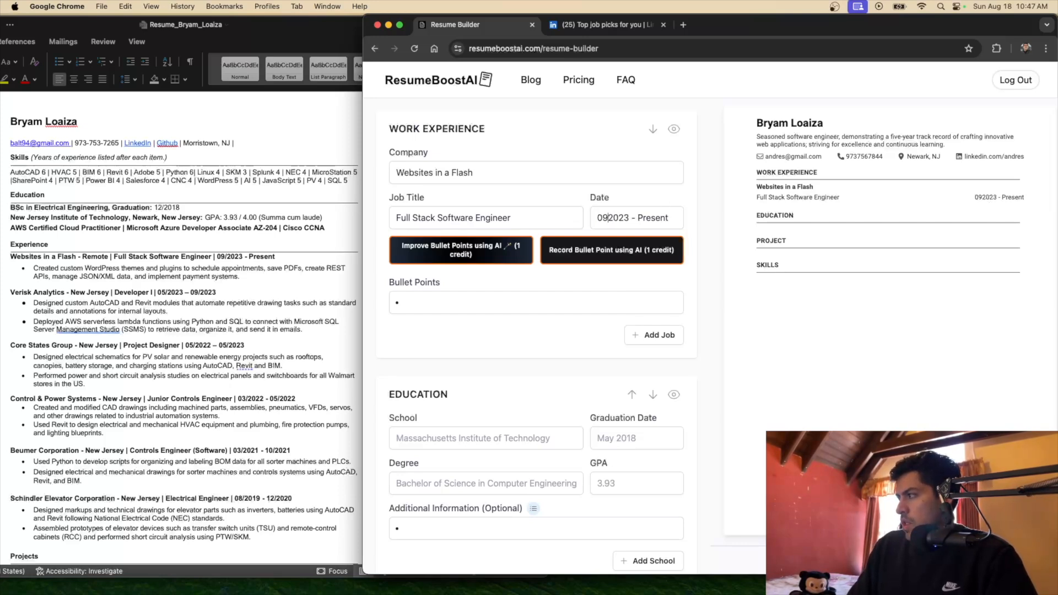
{"action": "type", "text": "Septem"}
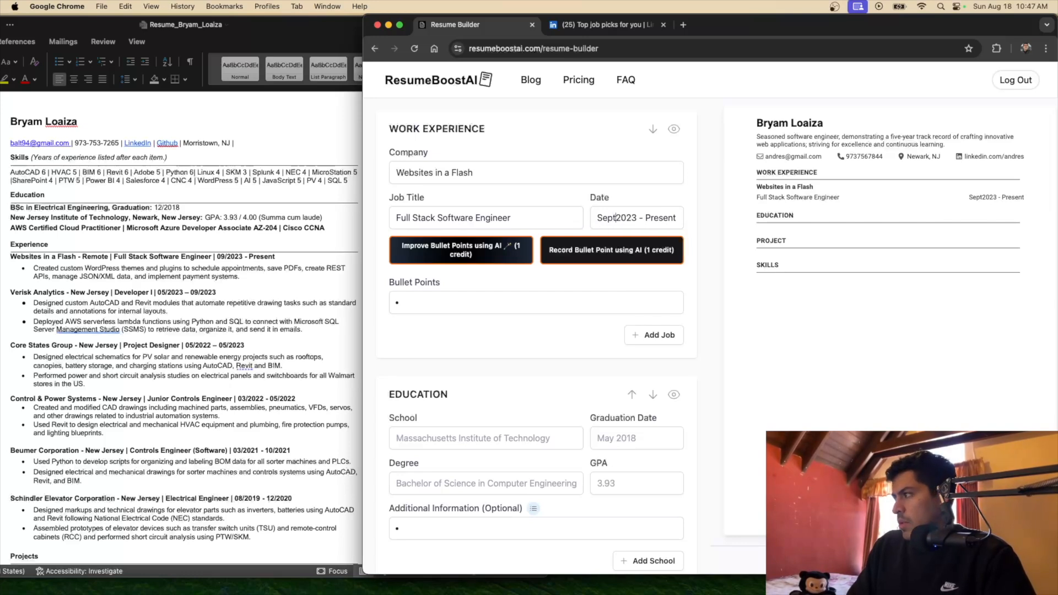
{"action": "type", "text": "ber"}
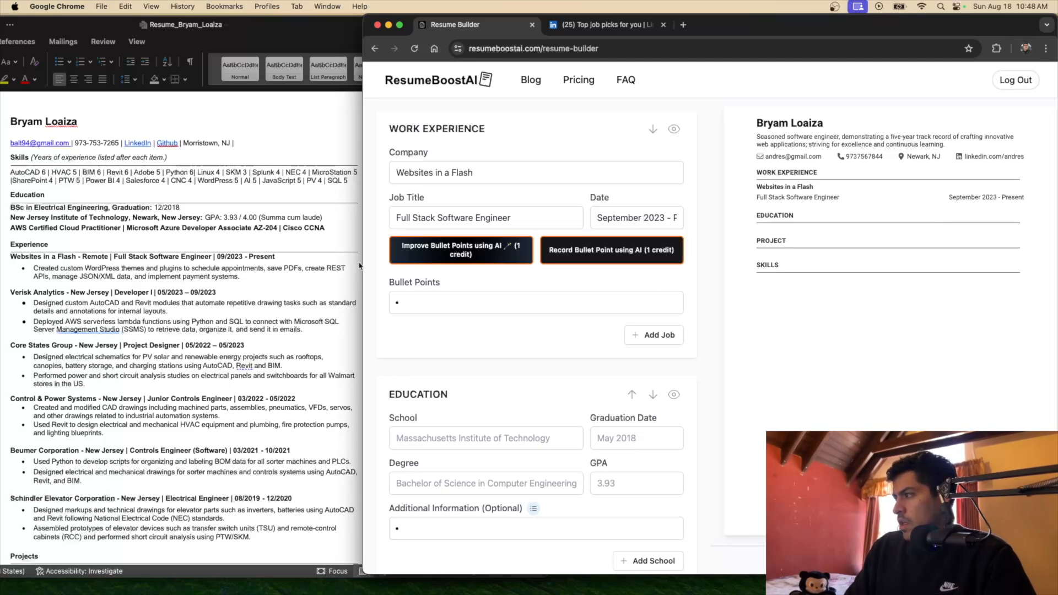
{"action": "left_click", "coordinate": [133, 277]}
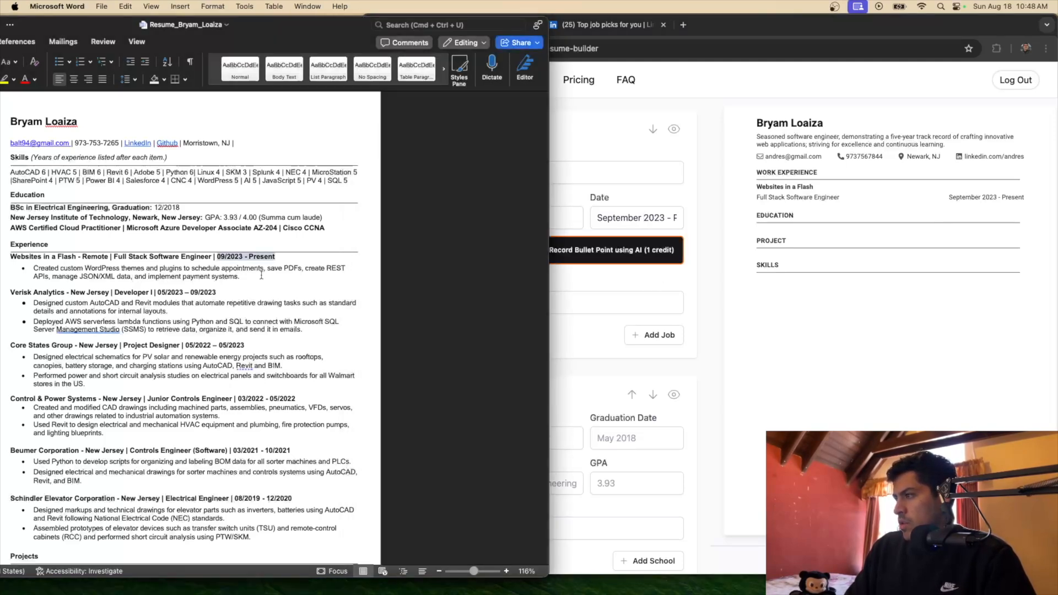
Paste the first Websites in a Flash bullet and remove the stray gap before 'Created'
{"action": "left_click_drag", "start_coordinate": [252, 276], "coordinate": [34, 269]}
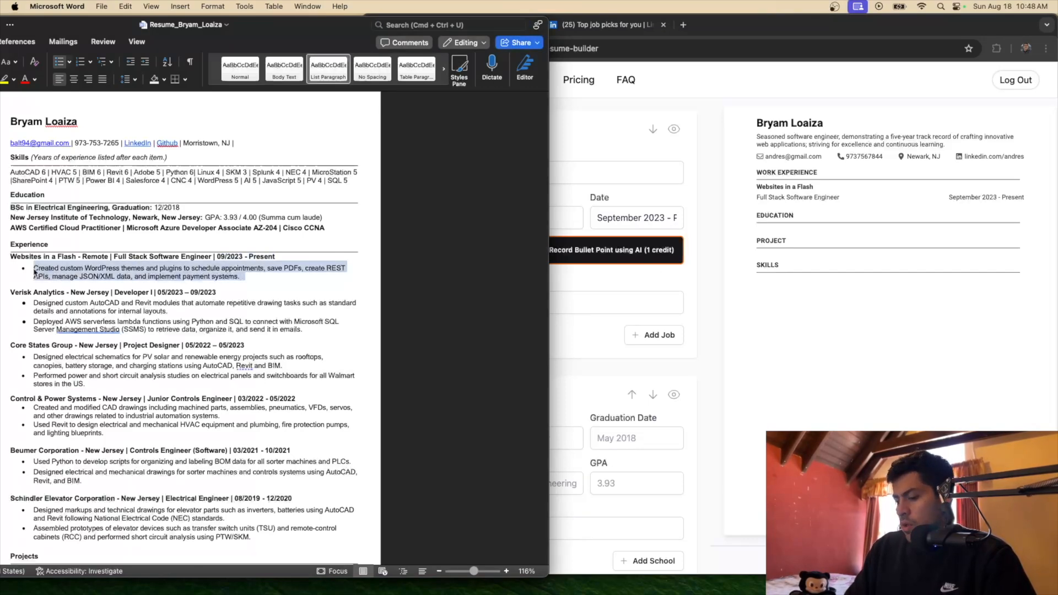
{"action": "left_click", "coordinate": [545, 302]}
{"action": "key", "text": "super+v"}
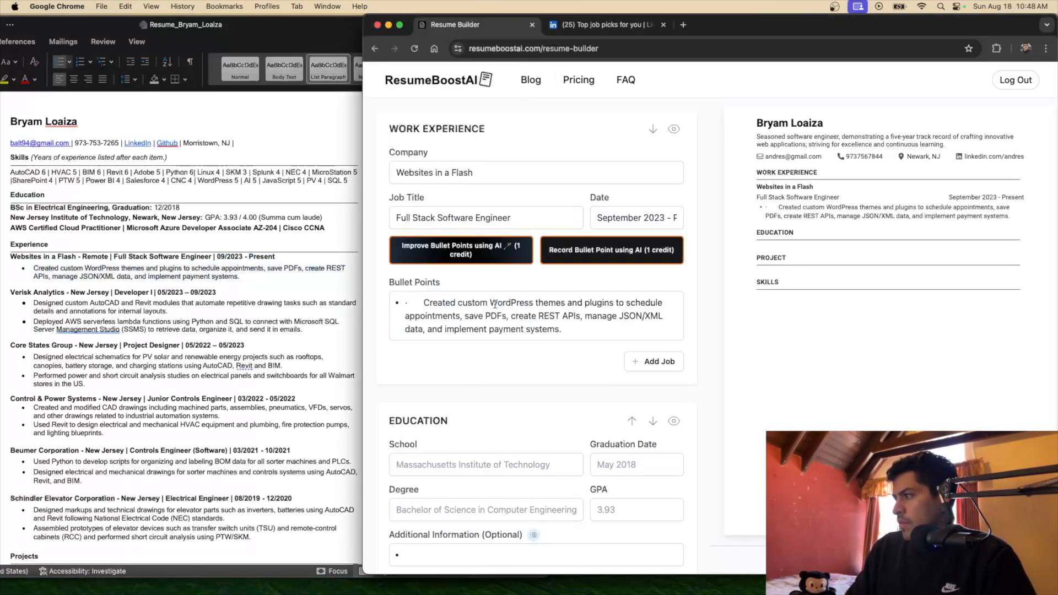
{"action": "key", "text": "BackSpace"}
{"action": "key", "text": "BackSpace"}
{"action": "key", "text": "BackSpace"}
{"action": "key", "text": "BackSpace"}
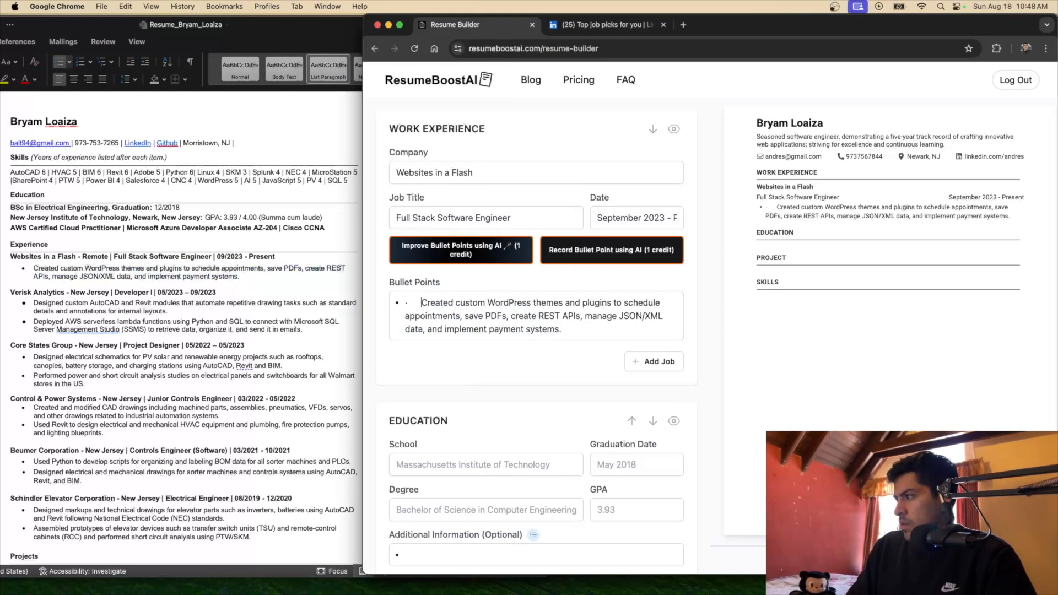
{"action": "key", "text": "BackSpace"}
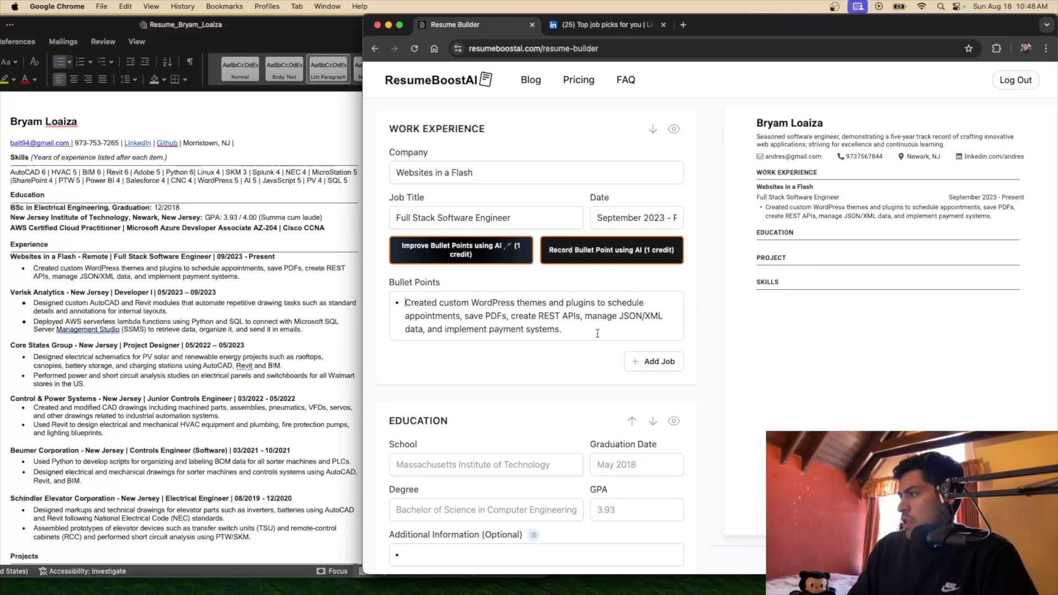
Start a second bullet line reading 'Another'
{"action": "key", "text": "Return"}
{"action": "type", "text": "Anotger"}
{"action": "key", "text": "BackSpace"}
{"action": "key", "text": "BackSpace"}
{"action": "key", "text": "BackSpace"}
{"action": "type", "text": "her"}
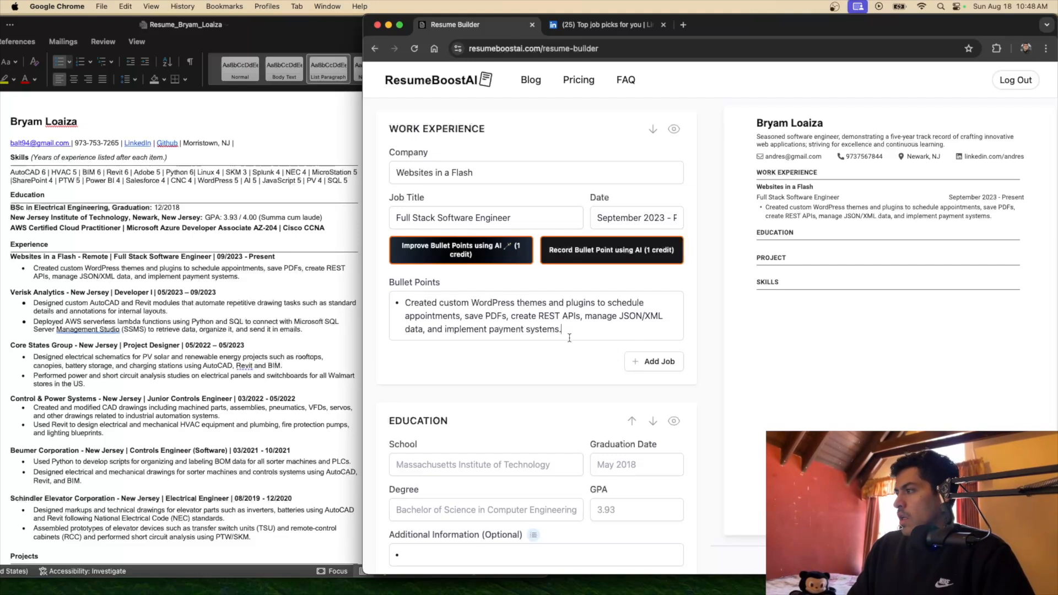
AI-rewrite the Websites in a Flash bullet, keeping only the first WordPress themes and plugins bullet
{"action": "left_click_drag", "start_coordinate": [365, 174], "coordinate": [318, 176]}
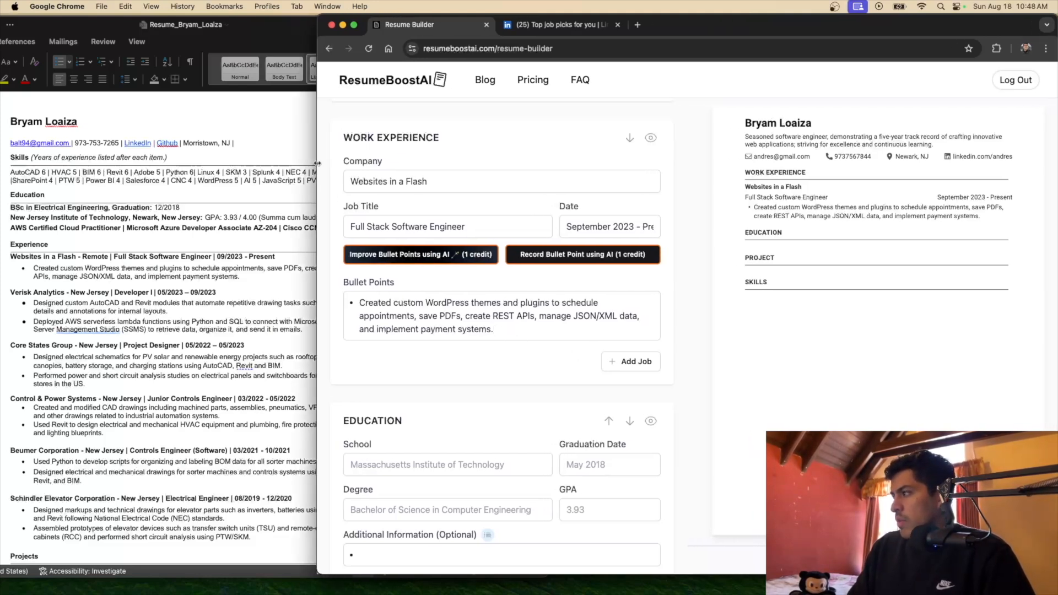
{"action": "left_click", "coordinate": [452, 260]}
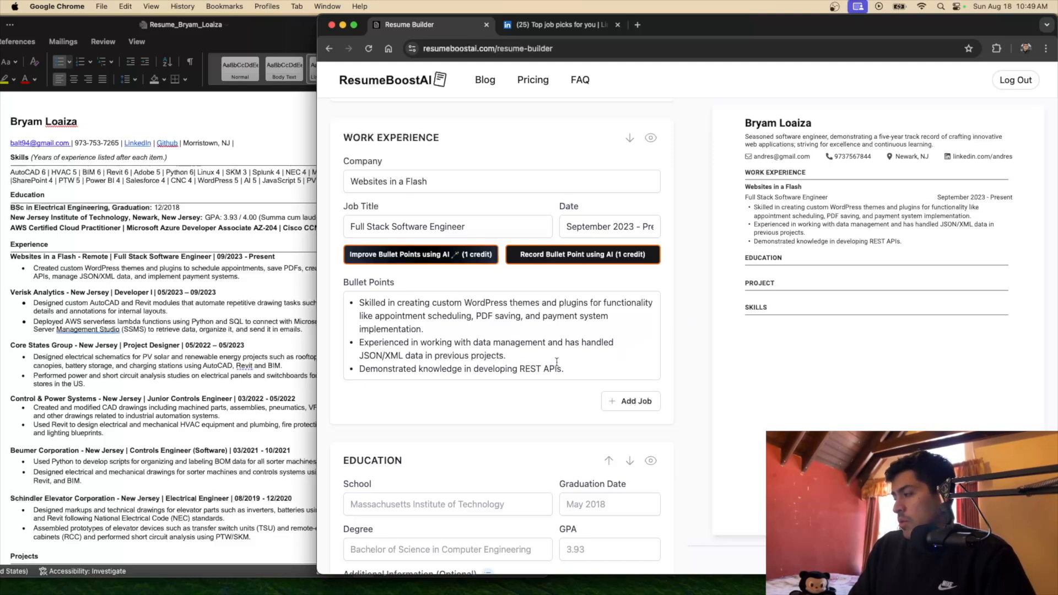
{"action": "left_click_drag", "start_coordinate": [571, 368], "coordinate": [349, 344]}
{"action": "key", "text": "BackSpace"}
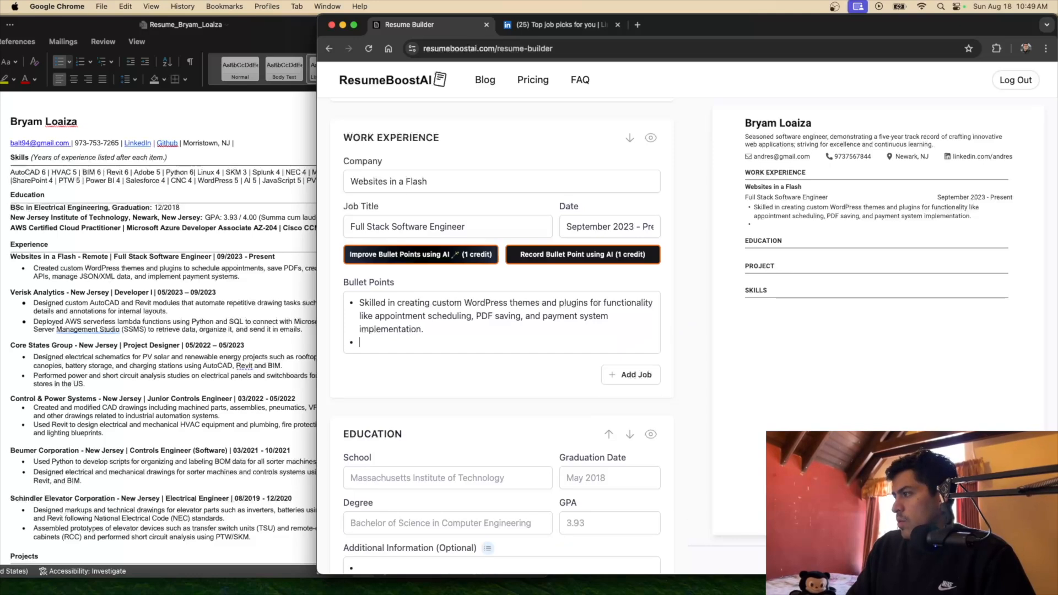
{"action": "key", "text": "BackSpace"}
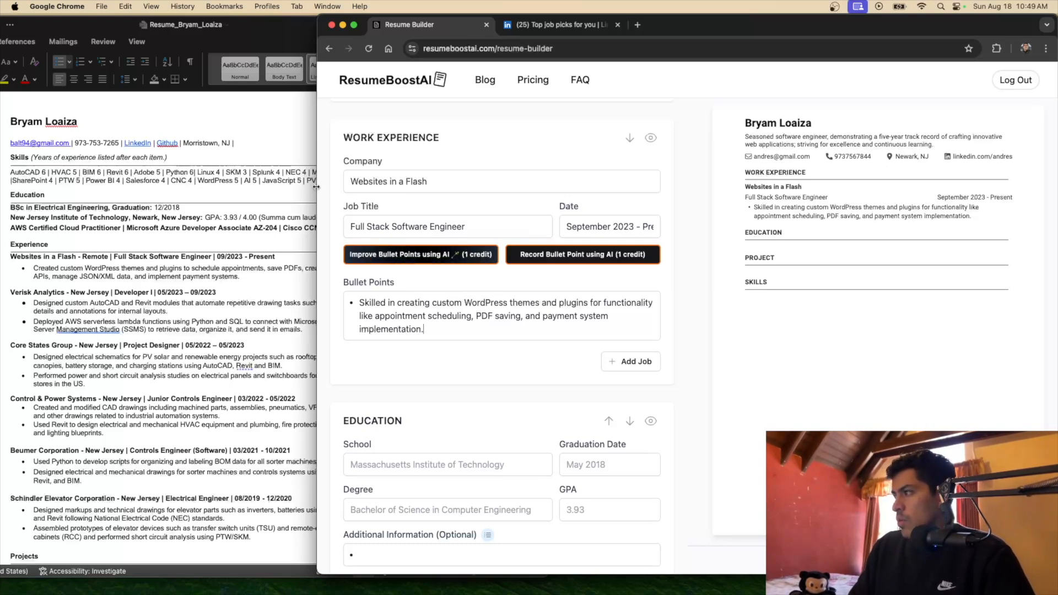
{"action": "left_click_drag", "start_coordinate": [316, 187], "coordinate": [408, 191]}
{"action": "left_click_drag", "start_coordinate": [394, 189], "coordinate": [367, 193]}
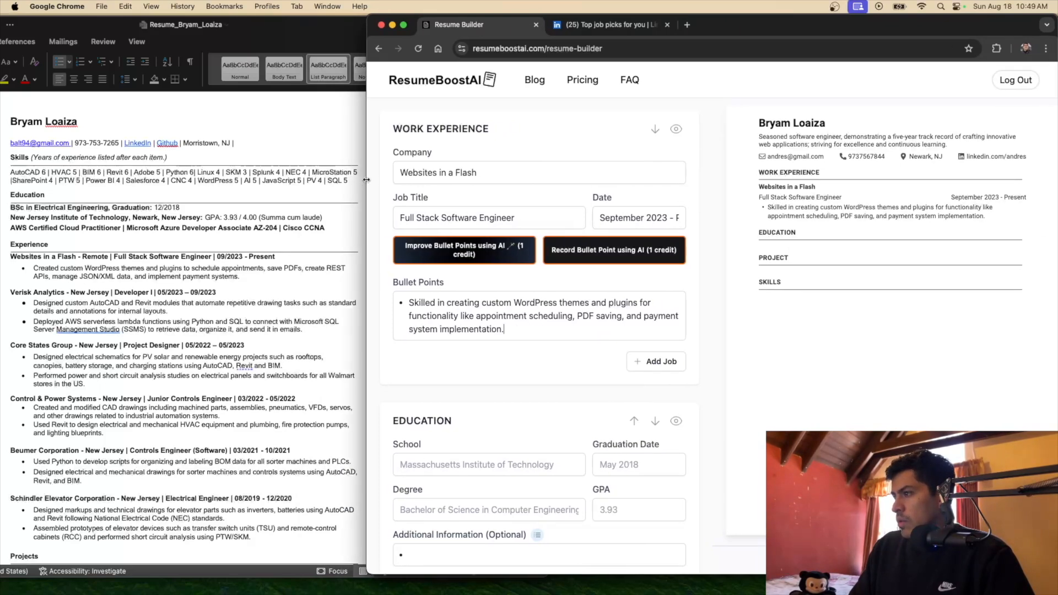
Add a new job and paste 'Verisk Analytics' from the Word resume as its company
{"action": "left_click", "coordinate": [643, 365]}
{"action": "scroll", "coordinate": [491, 325], "scroll_direction": "down", "scroll_amount": 3}
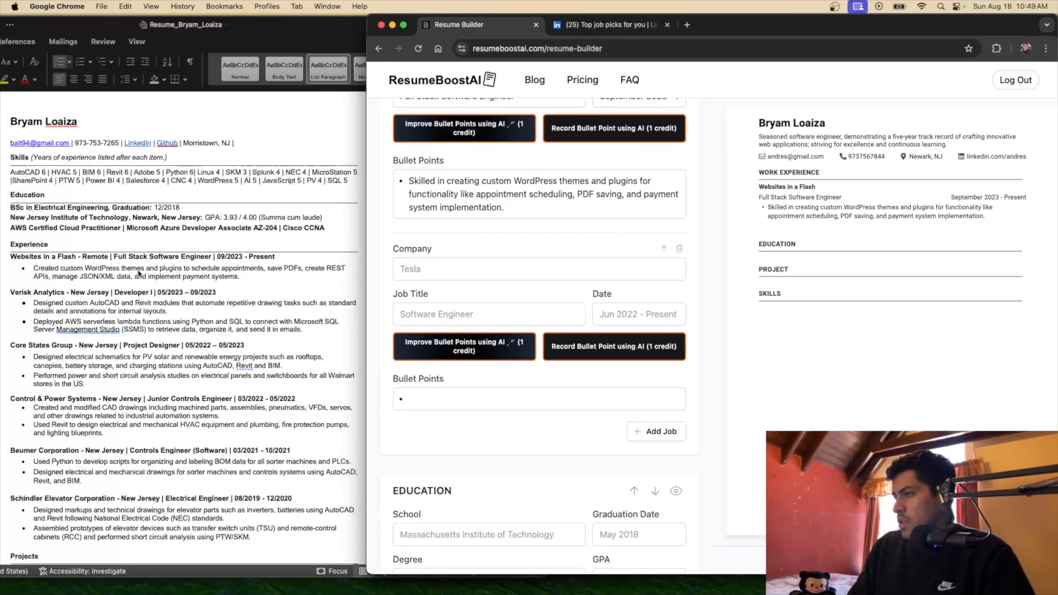
{"action": "left_click", "coordinate": [155, 298]}
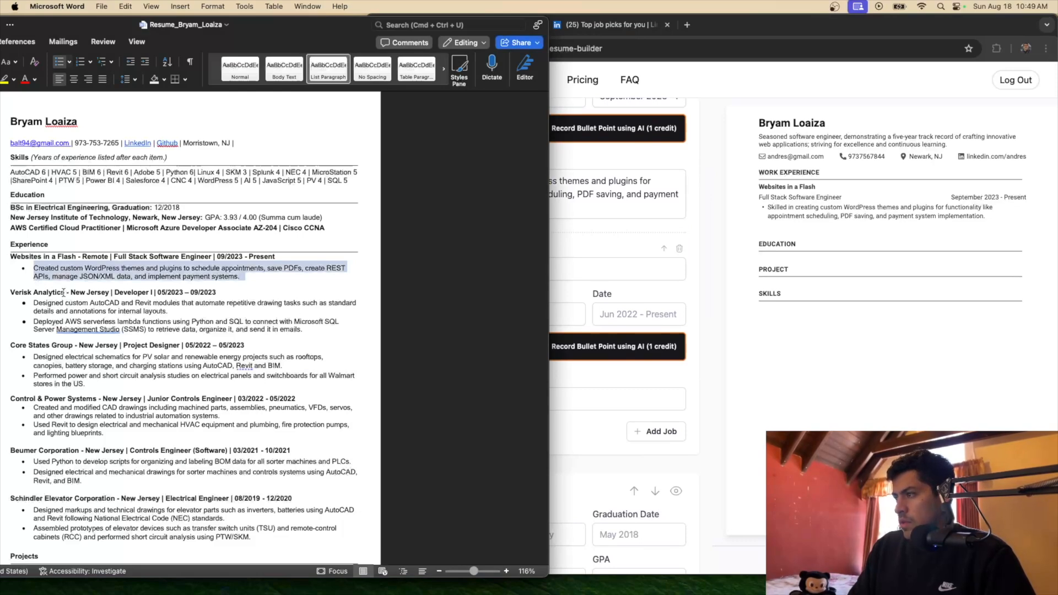
{"action": "left_click_drag", "start_coordinate": [63, 292], "coordinate": [17, 290]}
{"action": "key", "text": "super+c"}
{"action": "left_click", "coordinate": [616, 293]}
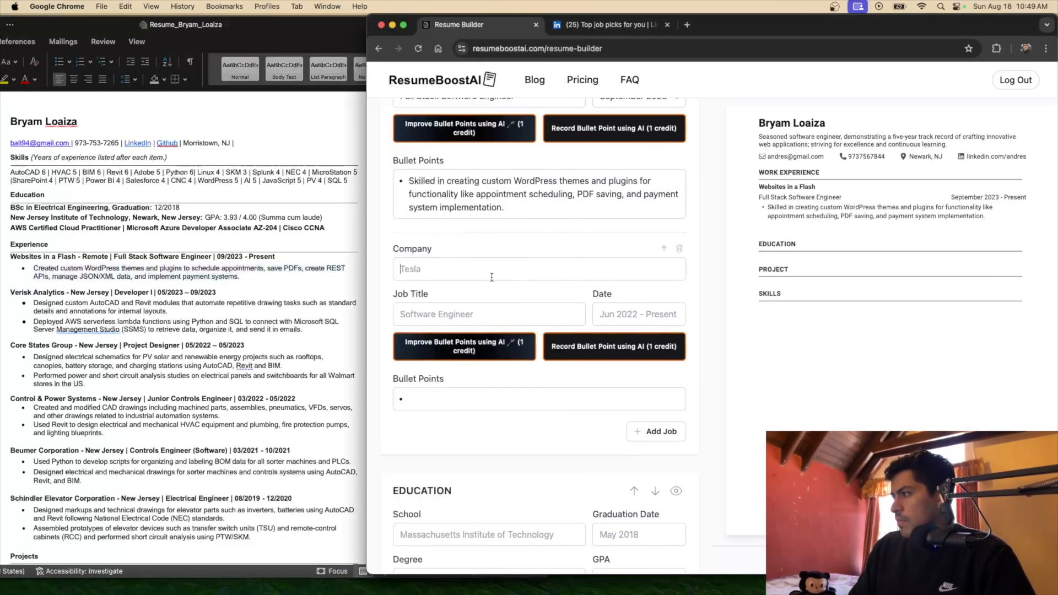
{"action": "left_click", "coordinate": [491, 277]}
{"action": "key", "text": "super+v"}
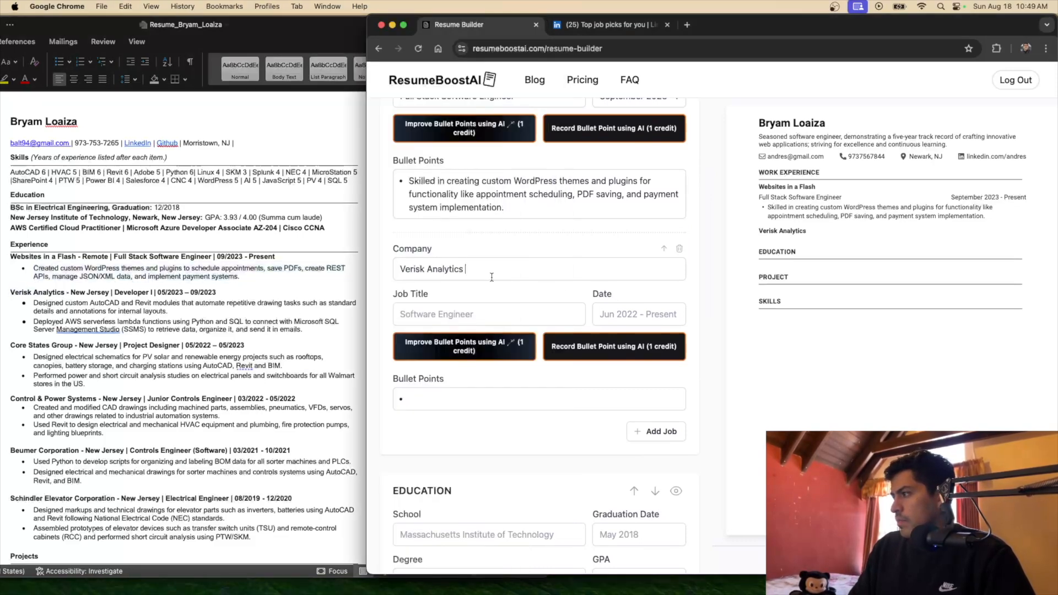
Enter 'Developer I' as the title and 'May 2023 - September 2023' as the dates
{"action": "left_click", "coordinate": [417, 313]}
{"action": "type", "text": "Dev"}
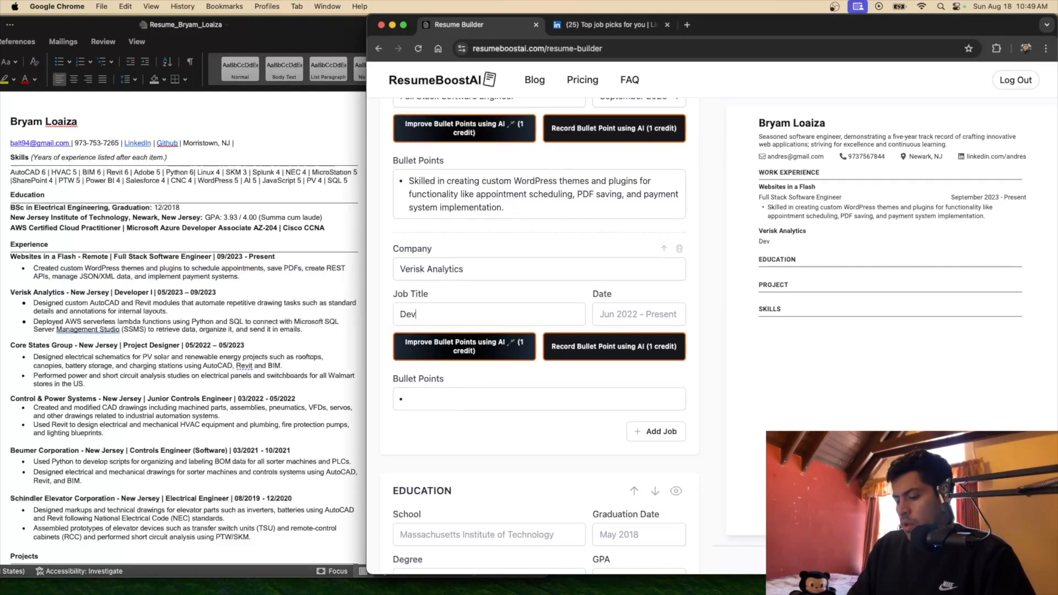
{"action": "type", "text": "eloper I"}
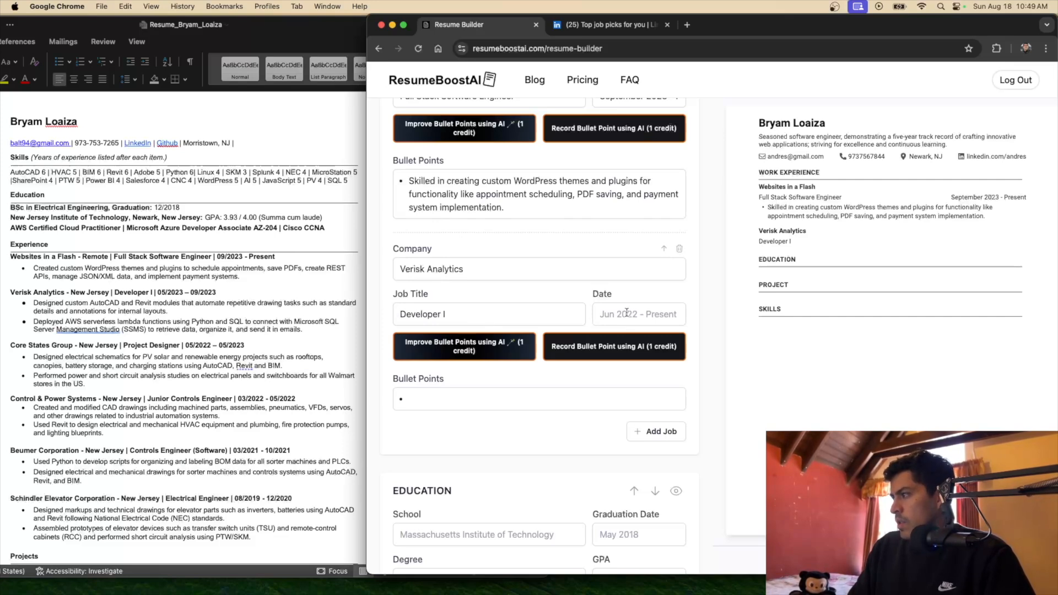
{"action": "type", "text": "May 202"}
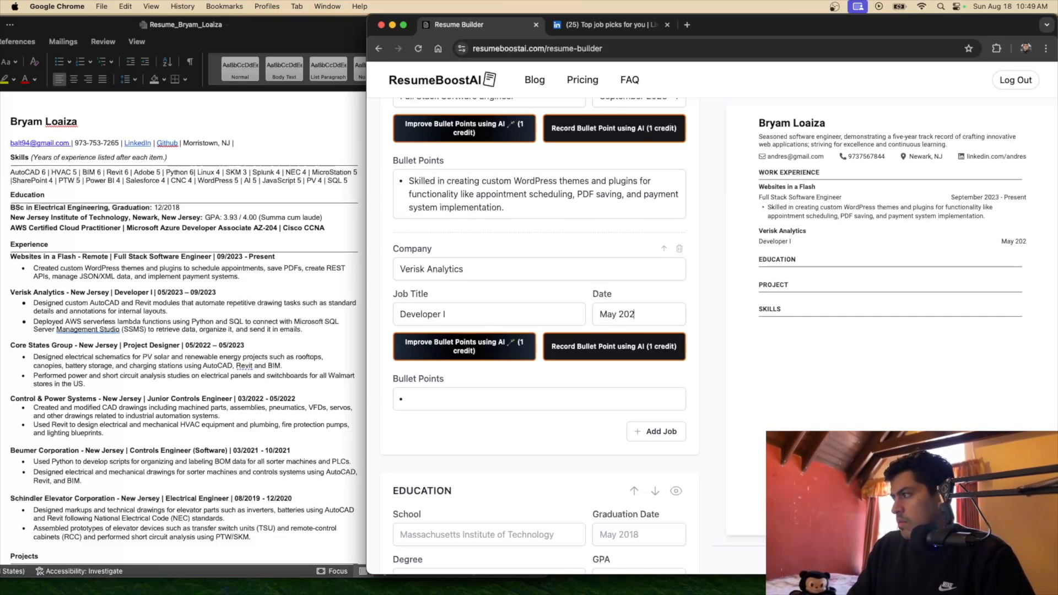
{"action": "type", "text": "3 - September 2023"}
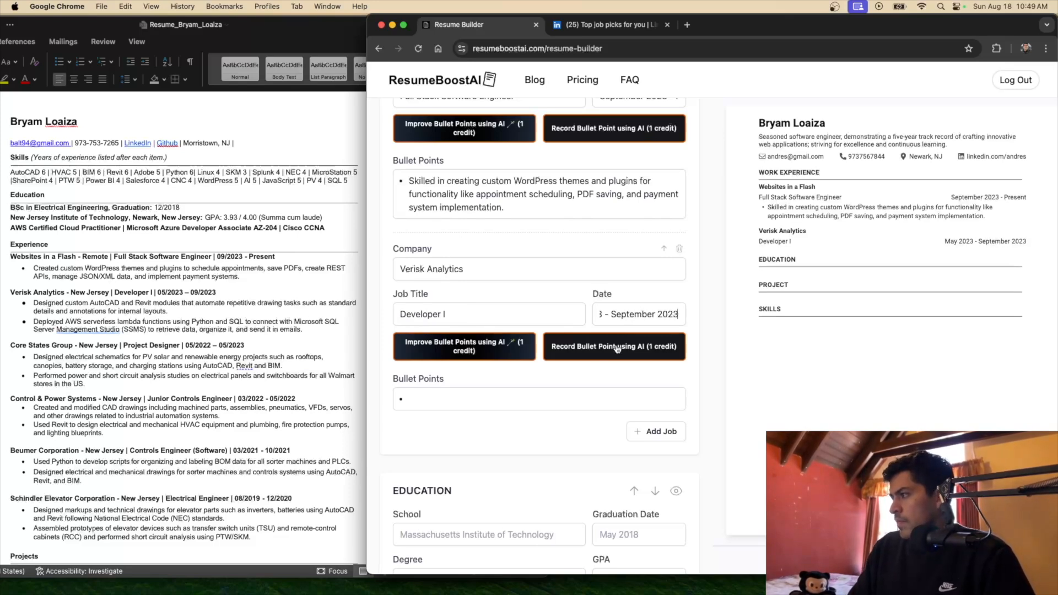
{"action": "left_click", "coordinate": [457, 393]}
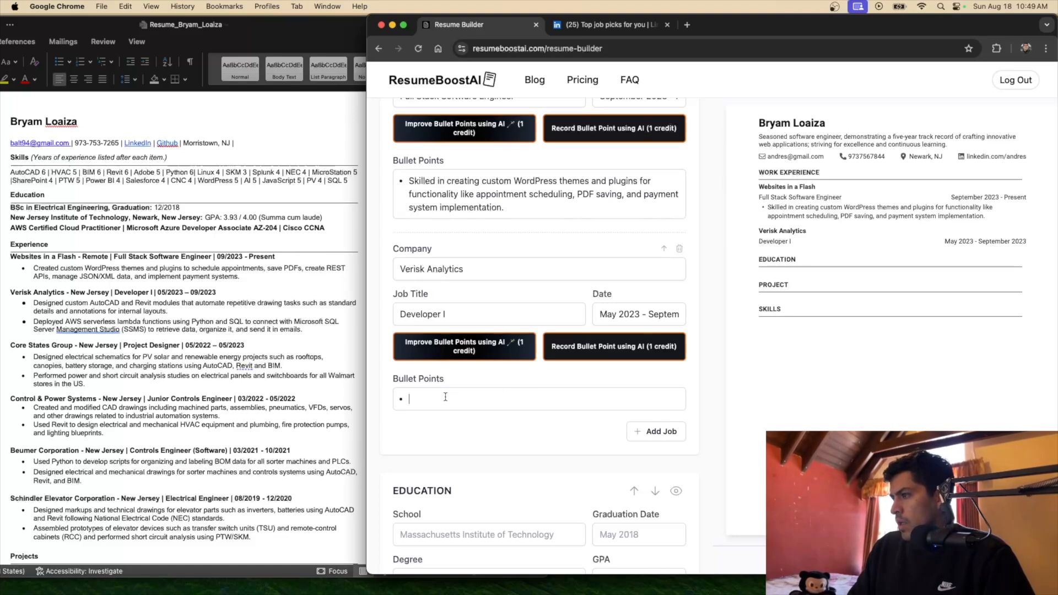
{"action": "left_click", "coordinate": [307, 330]}
{"action": "left_click_drag", "start_coordinate": [304, 330], "coordinate": [22, 302]}
Paste the two Verisk bullets, remove the stray bullet symbol, and rewrite them with AI
{"action": "key", "text": "super+c"}
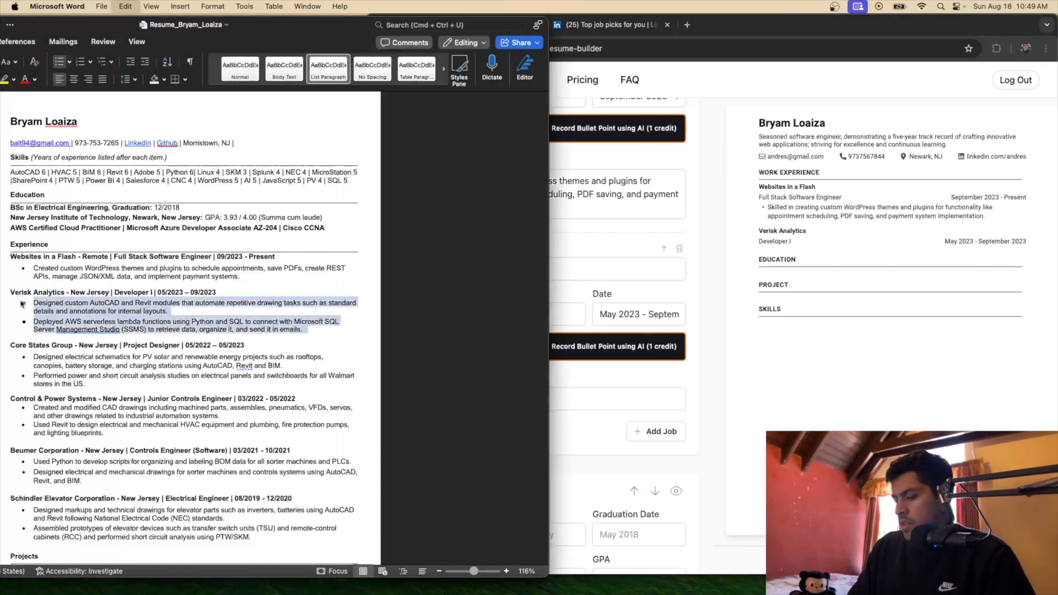
{"action": "left_click", "coordinate": [650, 251]}
{"action": "key", "text": "super+v"}
{"action": "double_click", "coordinate": [413, 439]}
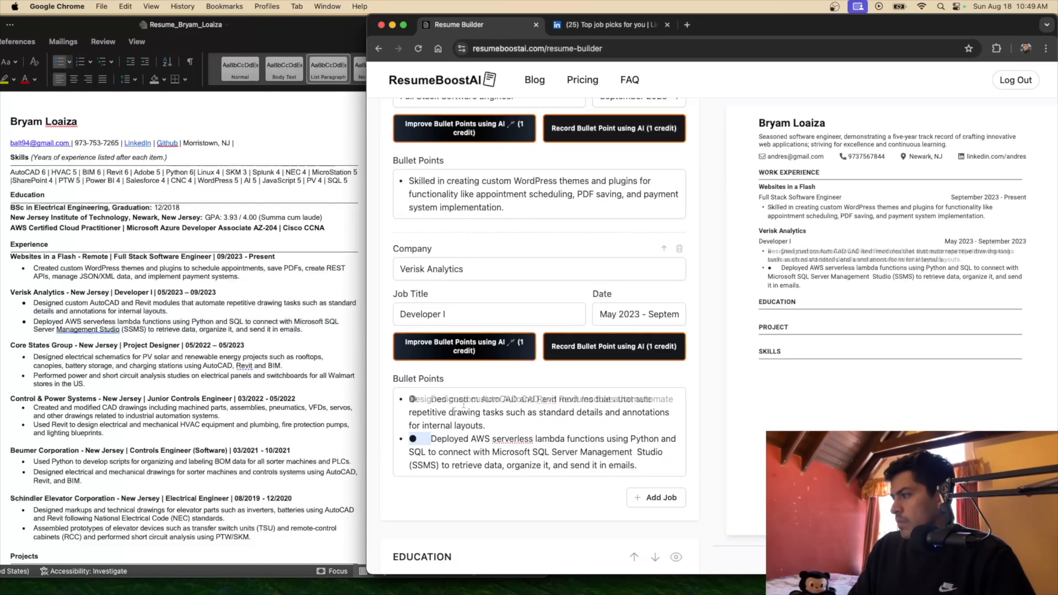
{"action": "key", "text": "BackSpace"}
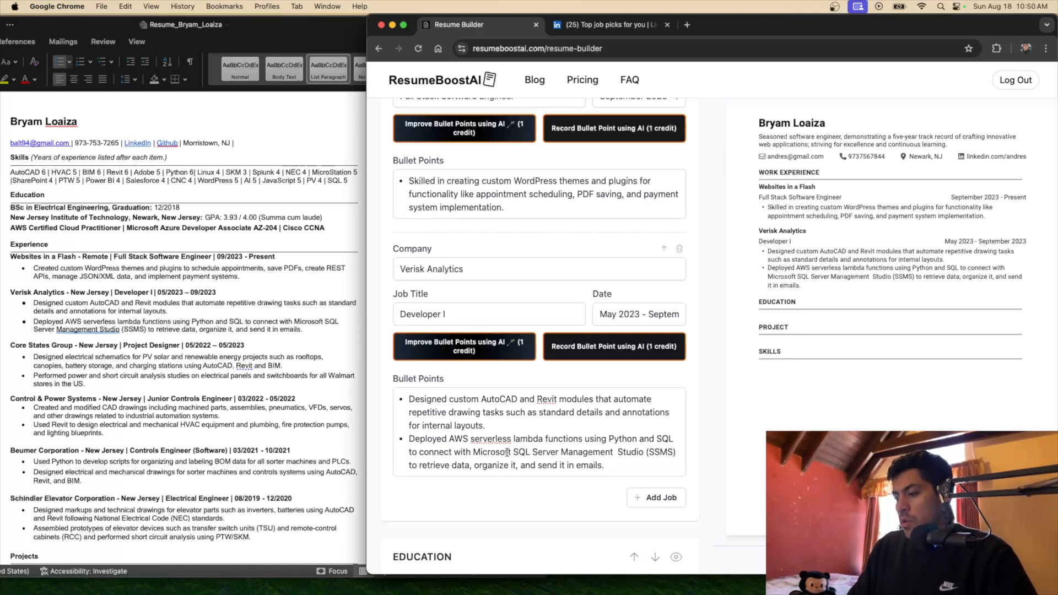
{"action": "left_click", "coordinate": [465, 347]}
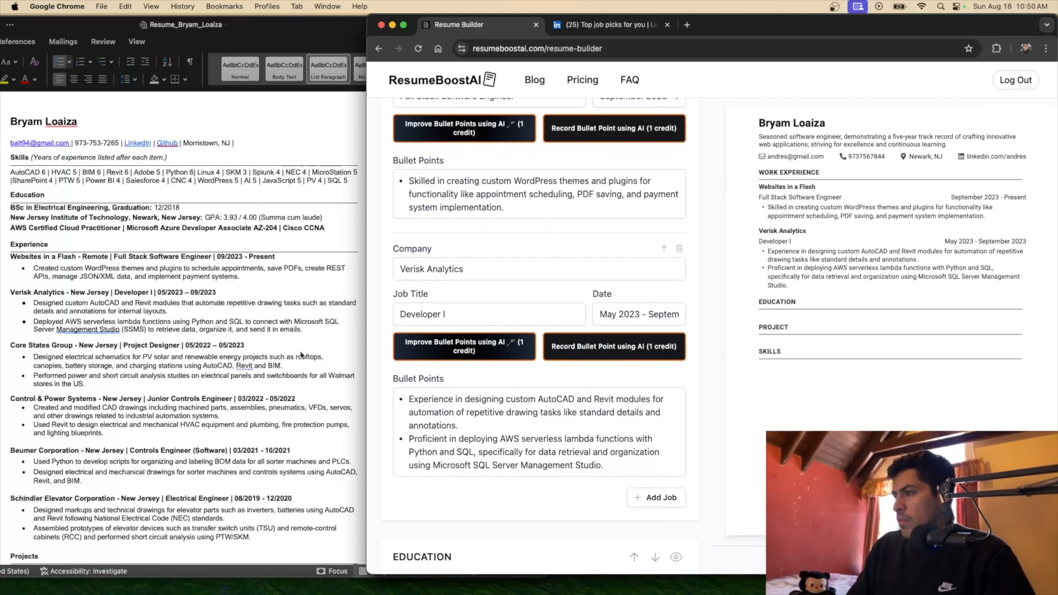
{"action": "scroll", "coordinate": [524, 347], "scroll_direction": "down", "scroll_amount": 1}
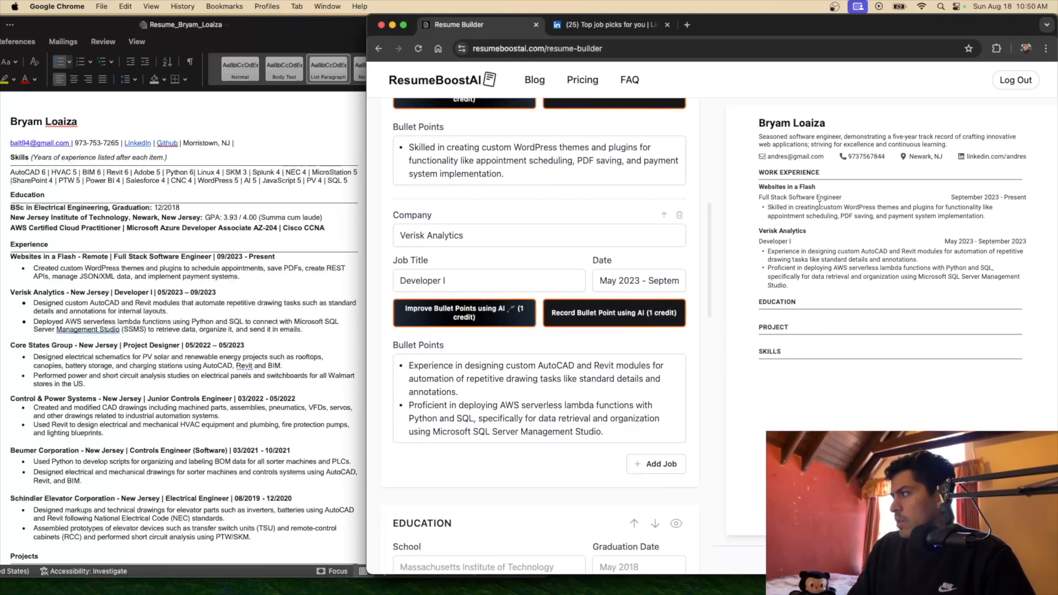
Add a job and paste 'Core States Group' from the Word resume as its company
{"action": "left_click", "coordinate": [638, 466]}
{"action": "scroll", "coordinate": [502, 406], "scroll_direction": "down", "scroll_amount": 3}
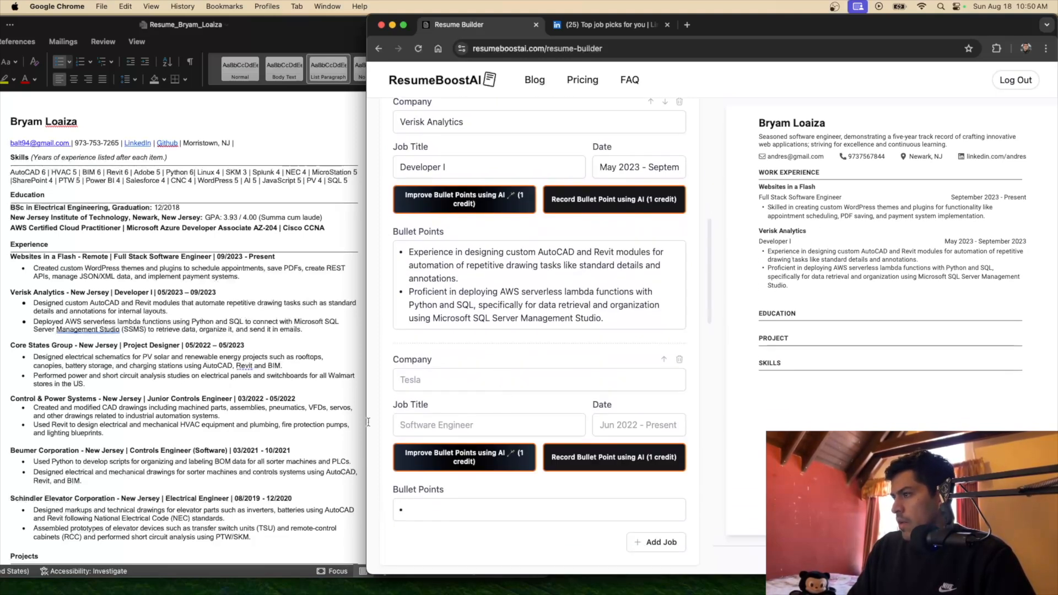
{"action": "left_click", "coordinate": [74, 346]}
{"action": "left_click_drag", "start_coordinate": [75, 346], "coordinate": [10, 346]}
{"action": "key", "text": "super+c"}
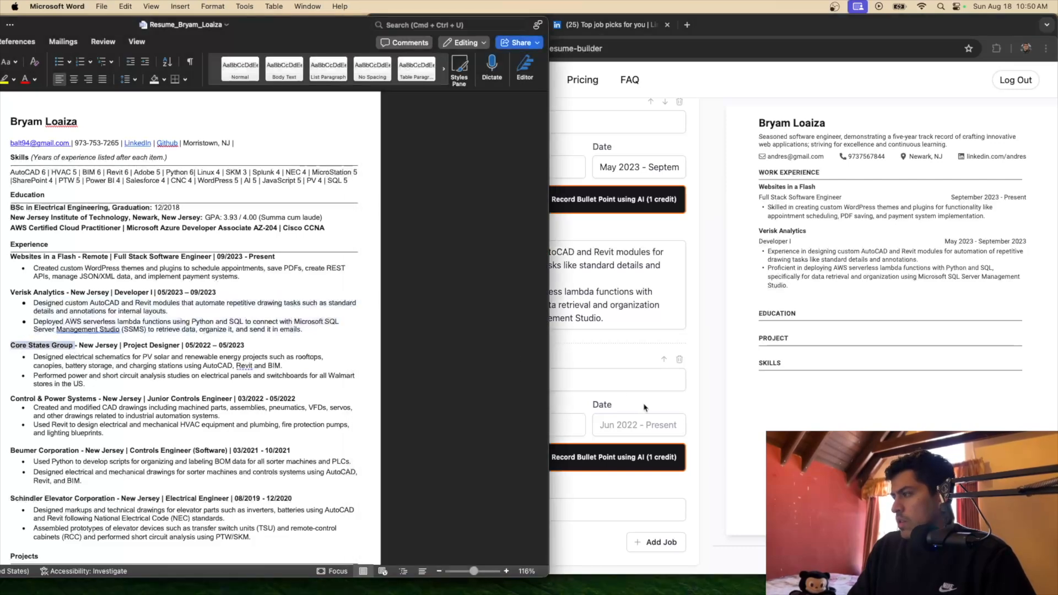
{"action": "left_click", "coordinate": [499, 379]}
{"action": "key", "text": "super+v"}
Copy the two Core States Group bullets from Word into the job's Bullet Points
{"action": "left_click", "coordinate": [149, 342]}
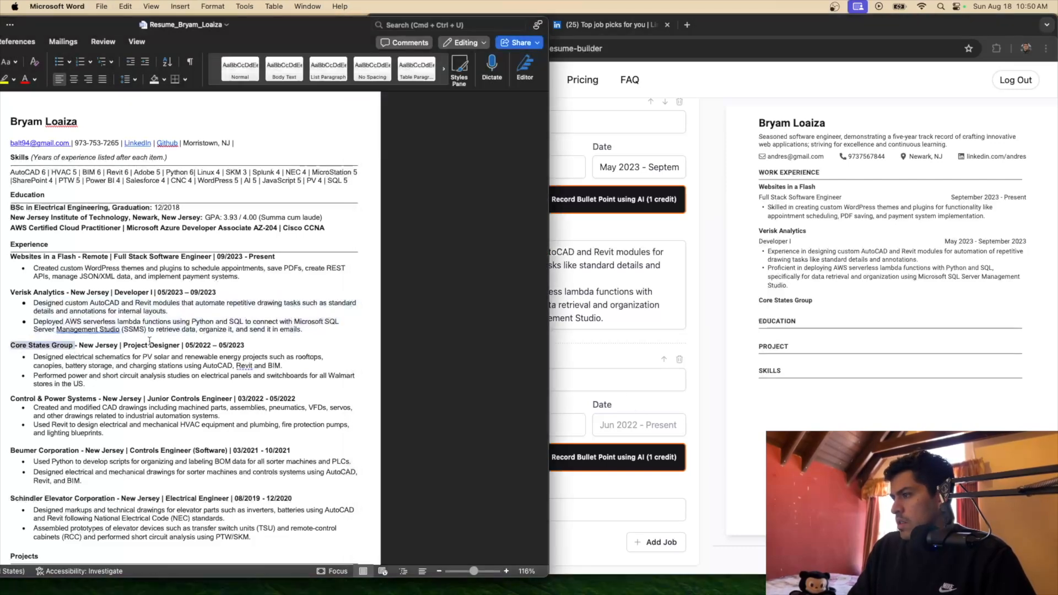
{"action": "left_click_drag", "start_coordinate": [88, 385], "coordinate": [34, 357]}
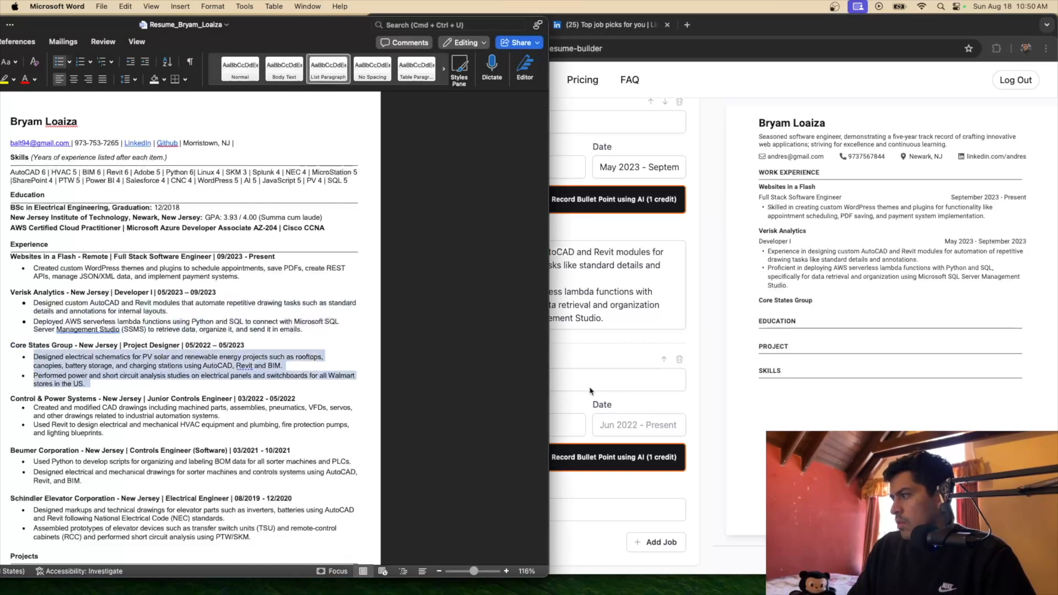
{"action": "key", "text": "super+Tab"}
{"action": "left_click", "coordinate": [431, 513]}
{"action": "key", "text": "super+v"}
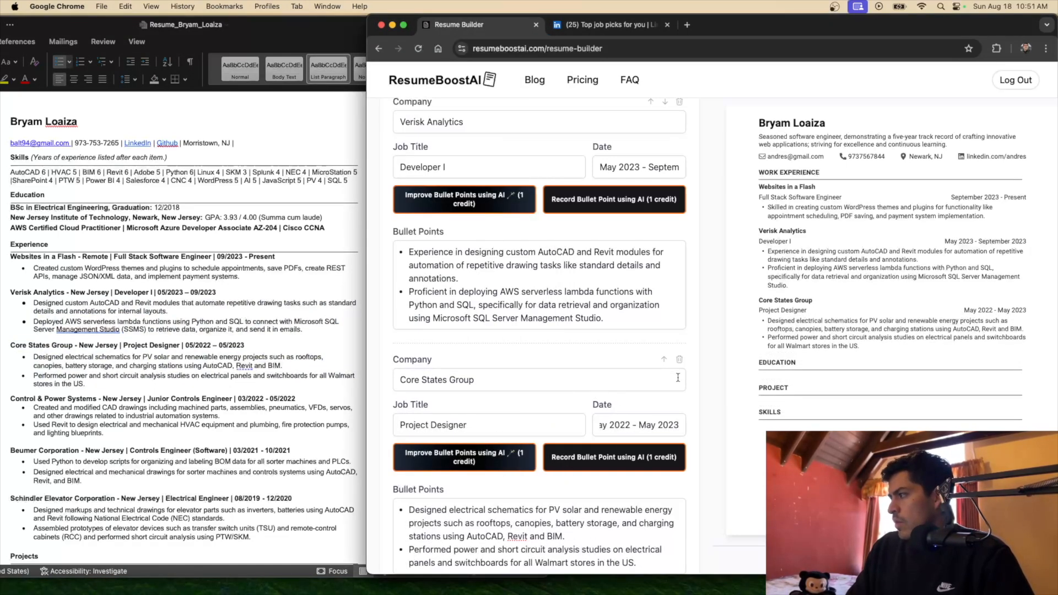
{"action": "left_click", "coordinate": [703, 397]}
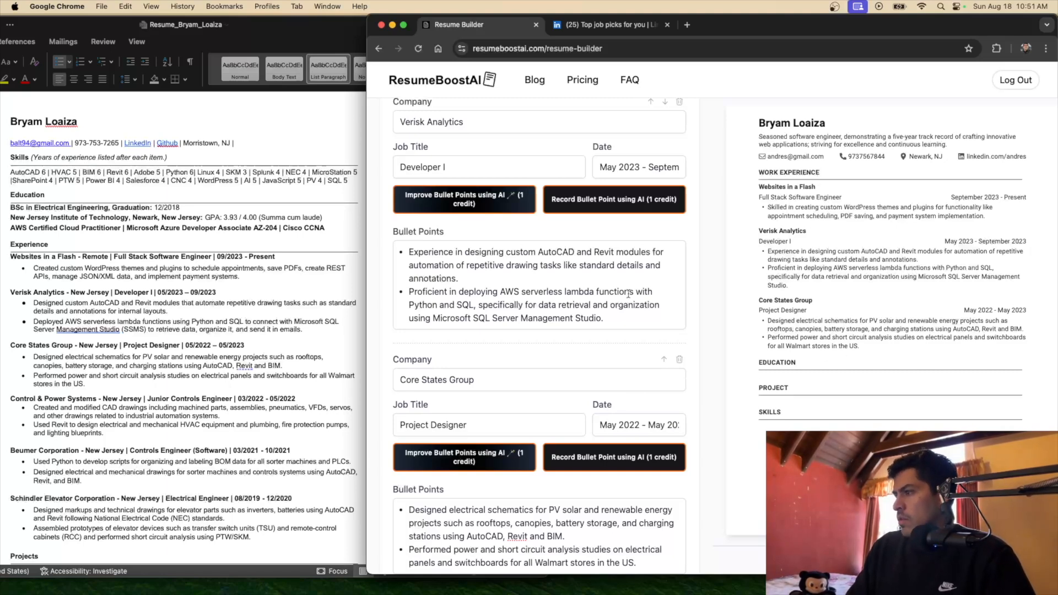
Add another blank job entry below the Core States Group job
{"action": "scroll", "coordinate": [331, 329], "scroll_direction": "down", "scroll_amount": 2}
{"action": "left_click_drag", "start_coordinate": [33, 313], "coordinate": [89, 339]}
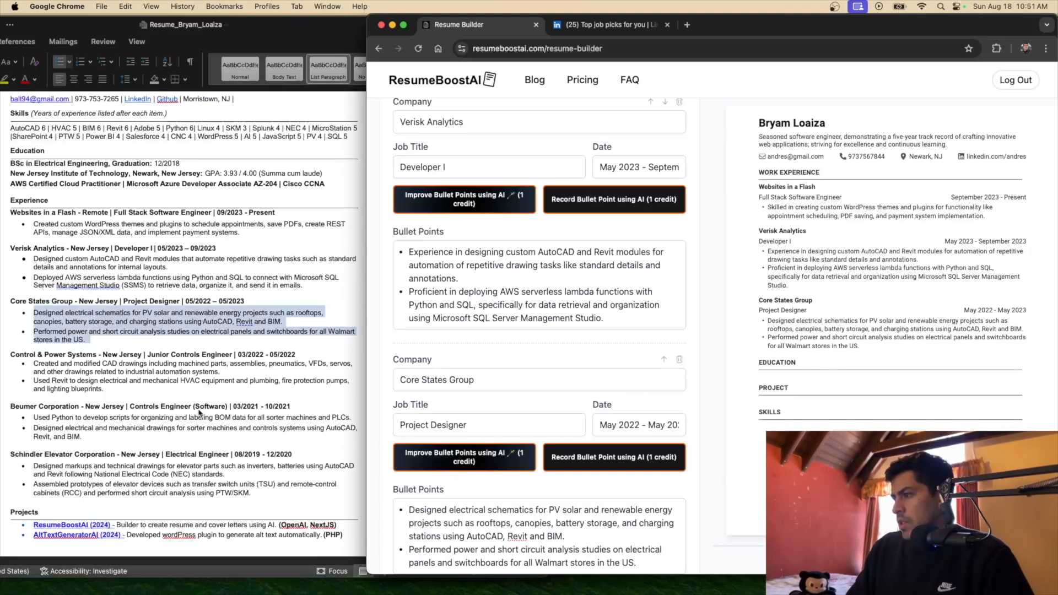
{"action": "scroll", "coordinate": [819, 371], "scroll_direction": "down", "scroll_amount": 2}
{"action": "scroll", "coordinate": [820, 371], "scroll_direction": "up", "scroll_amount": 2}
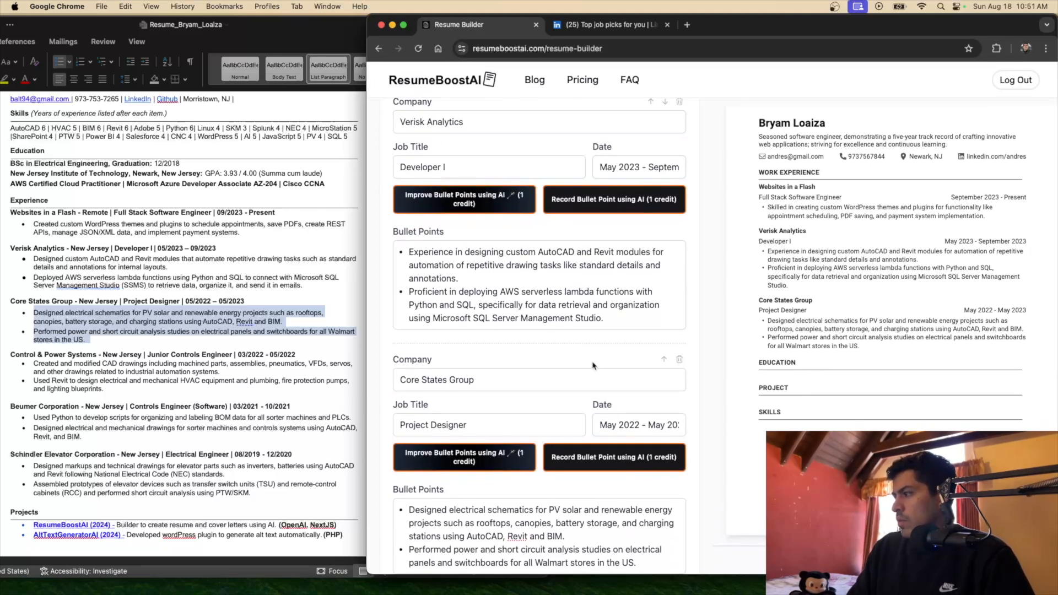
{"action": "scroll", "coordinate": [593, 363], "scroll_direction": "up", "scroll_amount": 5}
{"action": "scroll", "coordinate": [592, 364], "scroll_direction": "down", "scroll_amount": 8}
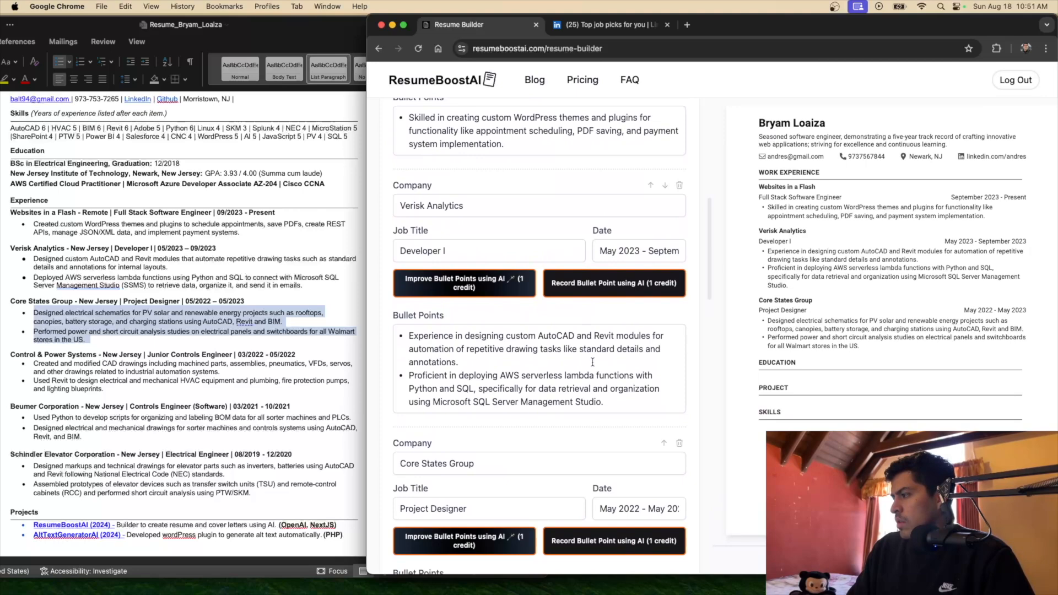
{"action": "scroll", "coordinate": [593, 362], "scroll_direction": "down", "scroll_amount": 8}
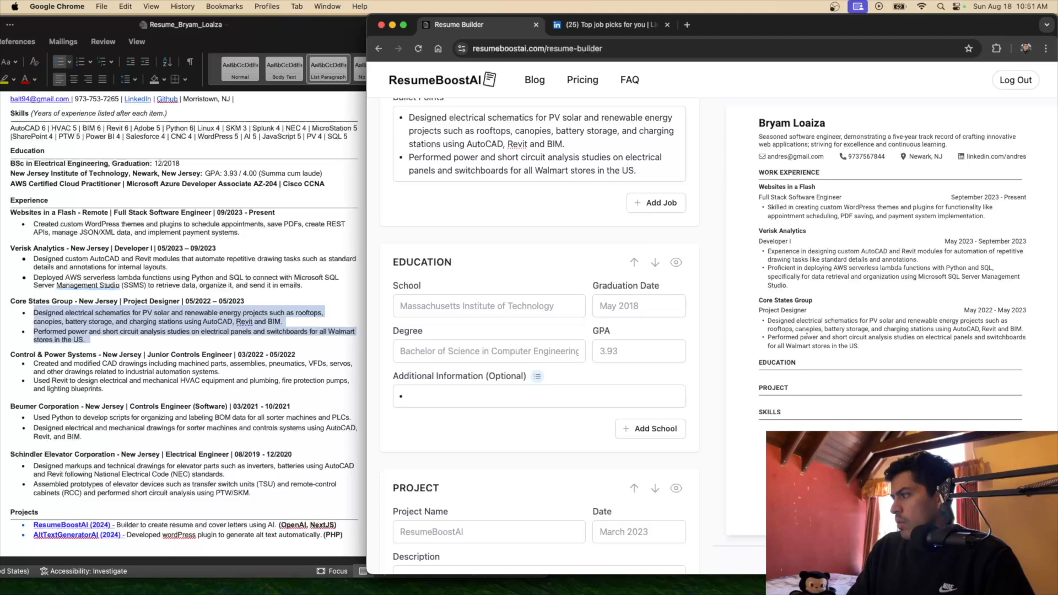
{"action": "left_click", "coordinate": [649, 210]}
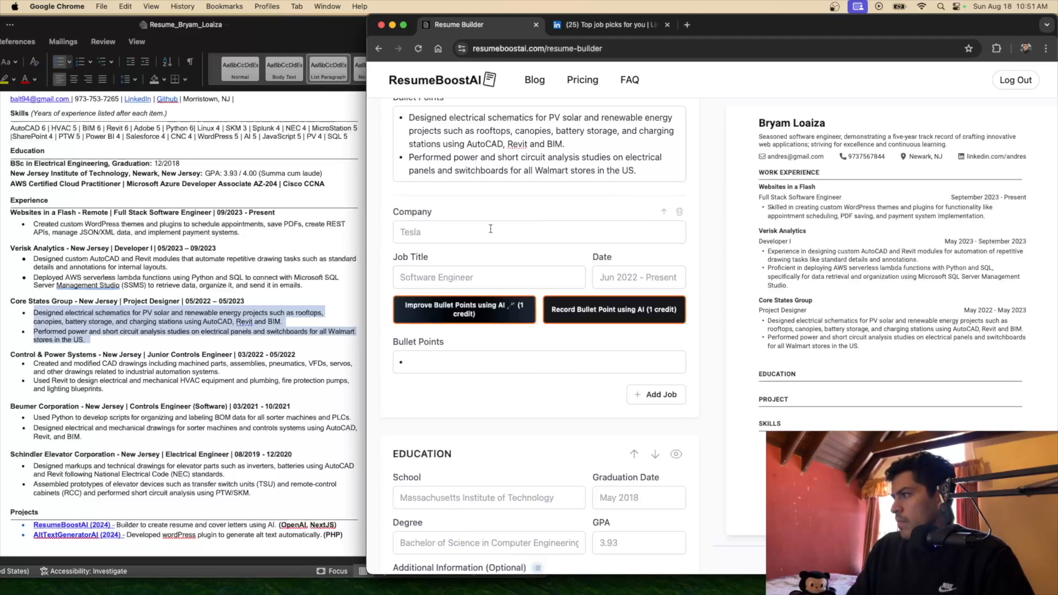
Set the new job's company to 'Control & Power Systems', copied from the Word resume
{"action": "left_click", "coordinate": [400, 235]}
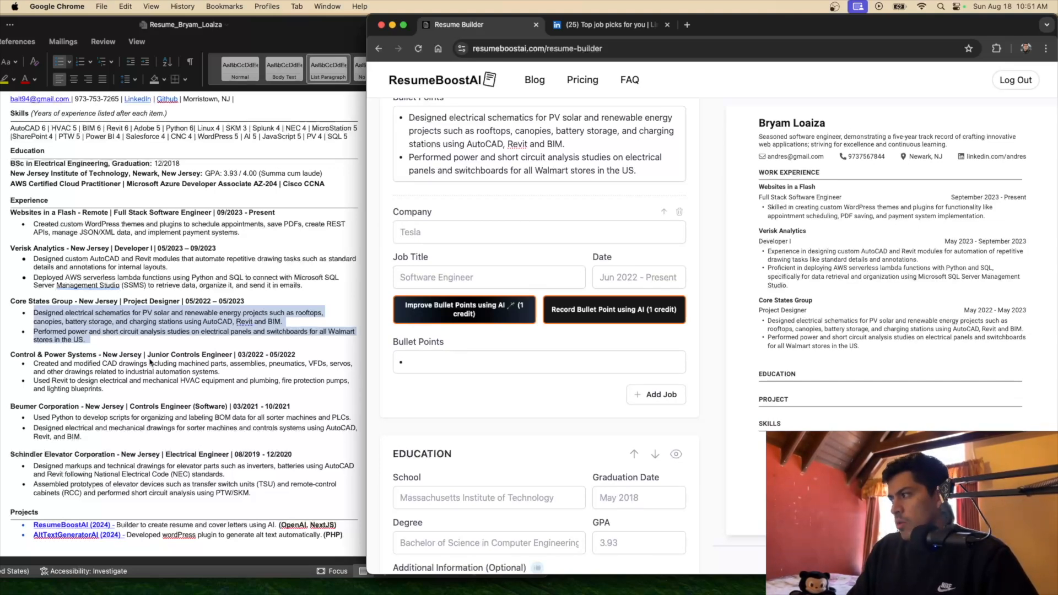
{"action": "left_click_drag", "start_coordinate": [368, 280], "coordinate": [376, 280]}
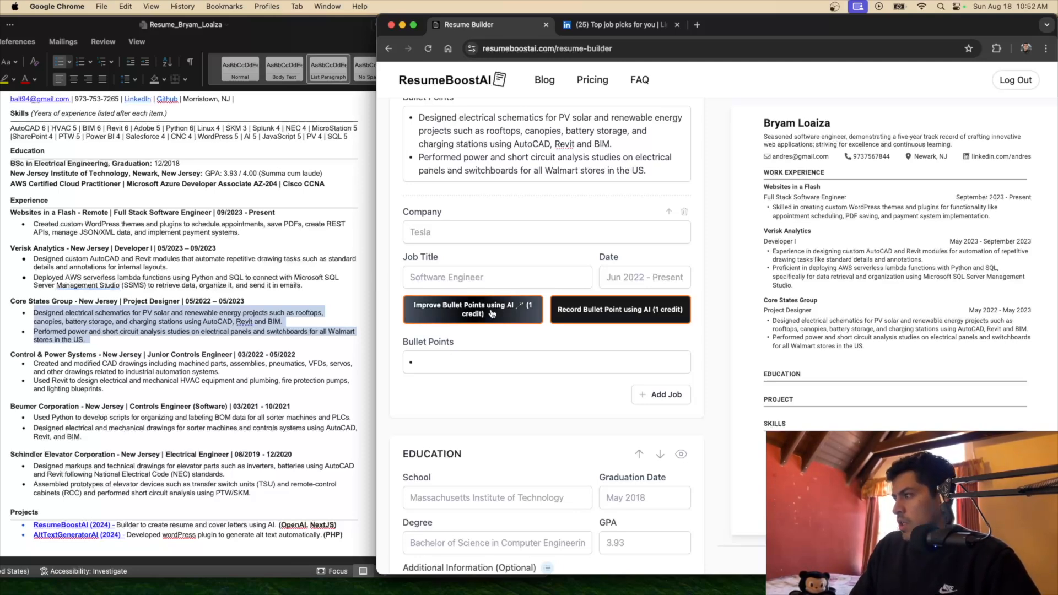
{"action": "scroll", "coordinate": [282, 296], "scroll_direction": "up", "scroll_amount": 1}
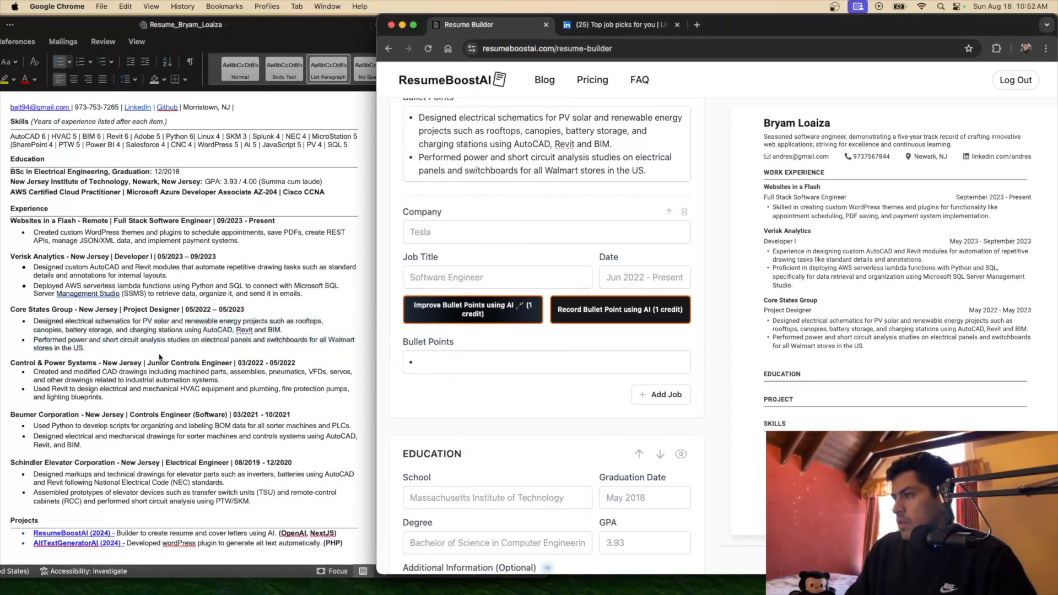
{"action": "left_click", "coordinate": [92, 339]}
{"action": "left_click_drag", "start_coordinate": [98, 363], "coordinate": [10, 362]}
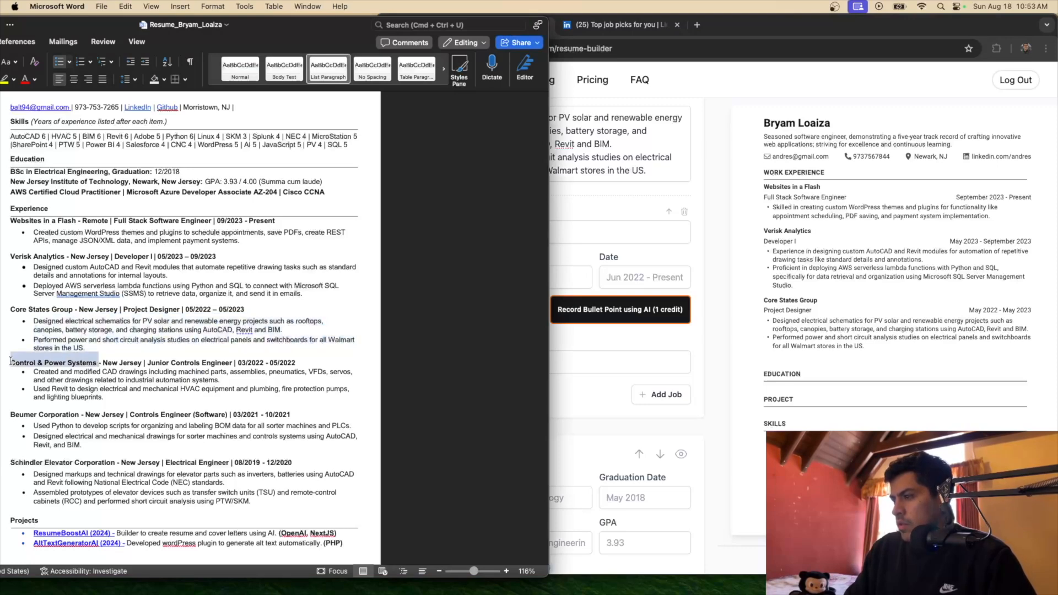
{"action": "left_click", "coordinate": [560, 197]}
{"action": "left_click", "coordinate": [449, 233]}
{"action": "key", "text": "cmd+v"}
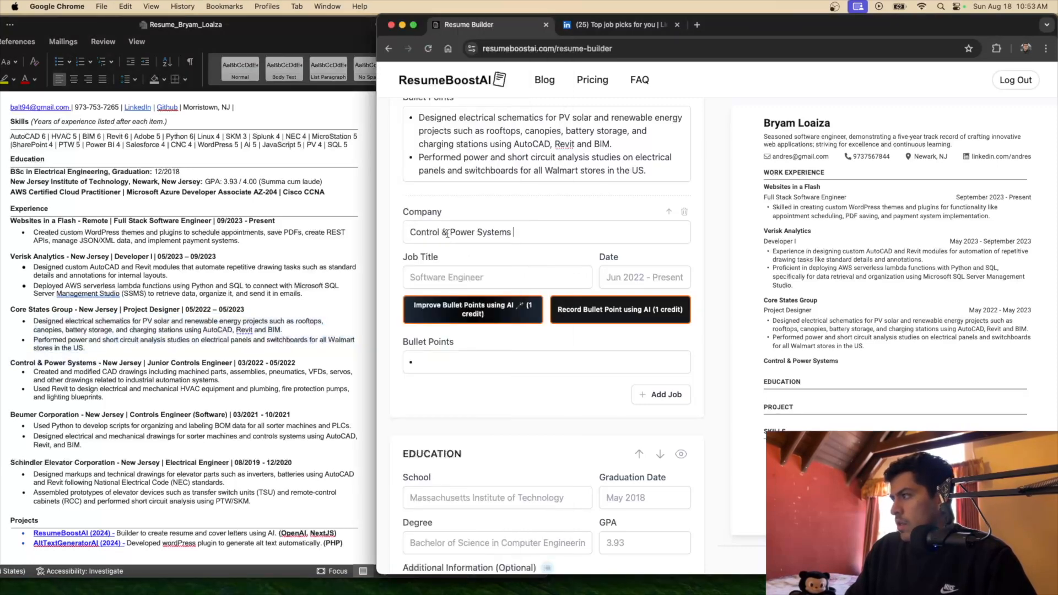
Enter 'Junior Controls Engineer' as the title and 'March 2022 - May 2022' as the dates
{"action": "left_click", "coordinate": [164, 323]}
{"action": "left_click_drag", "start_coordinate": [234, 364], "coordinate": [148, 364]}
{"action": "key", "text": "cmd+c"}
{"action": "left_click", "coordinate": [505, 275]}
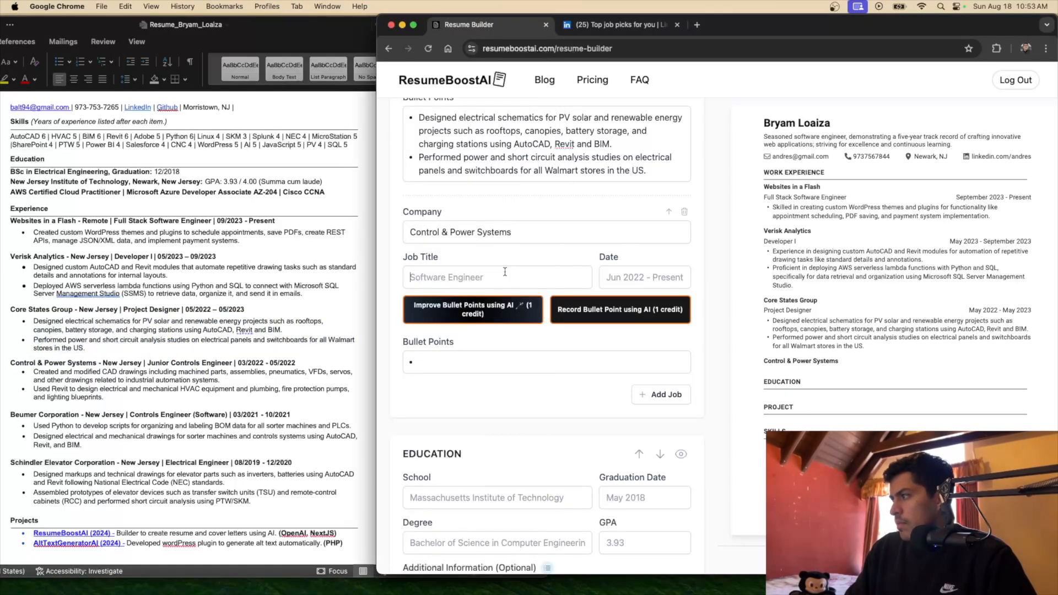
{"action": "key", "text": "cmd+v"}
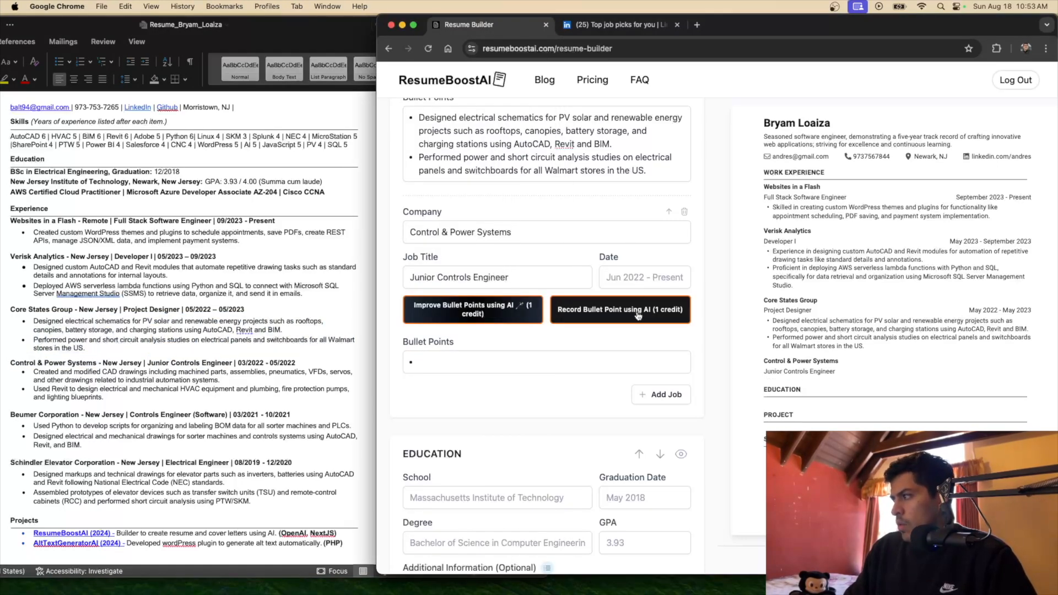
{"action": "type", "text": "Mar"}
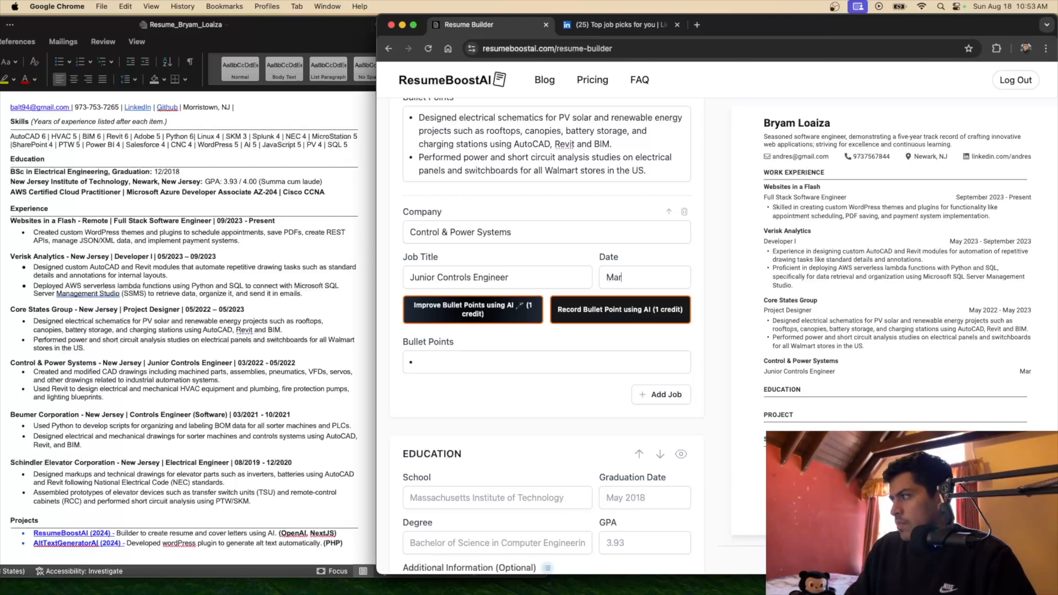
{"action": "type", "text": "ch 1"}
{"action": "key", "text": "BackSpace"}
{"action": "type", "text": "202"}
{"action": "type", "text": "2 - "}
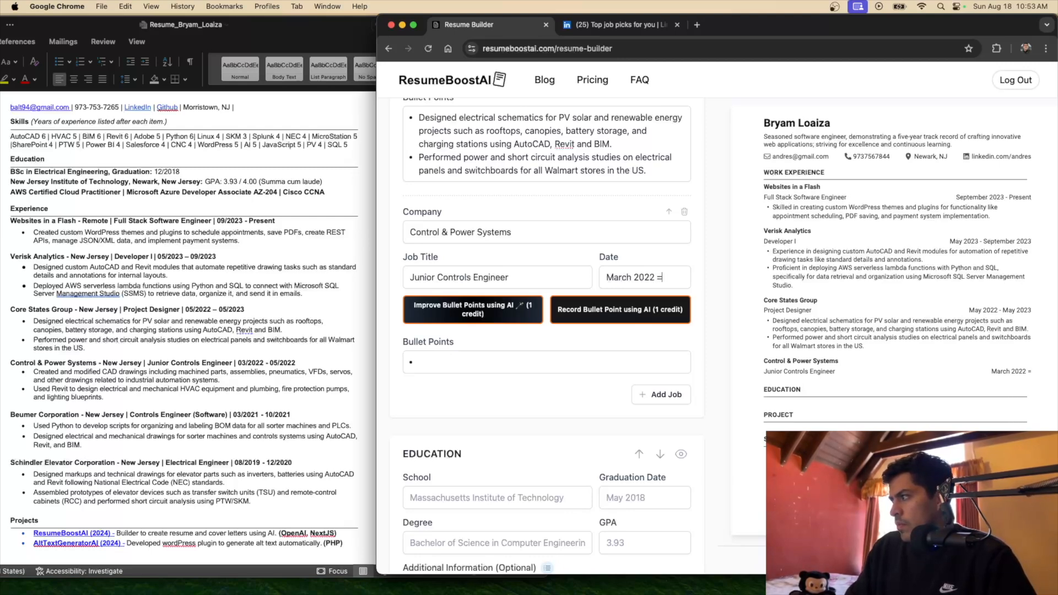
{"action": "type", "text": "May 202"}
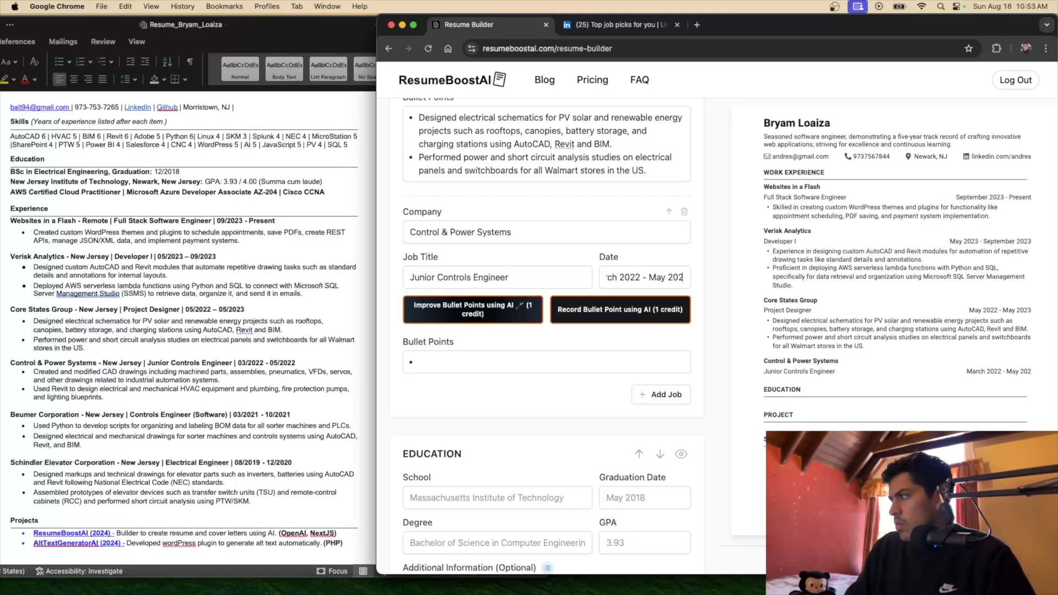
{"action": "type", "text": "2"}
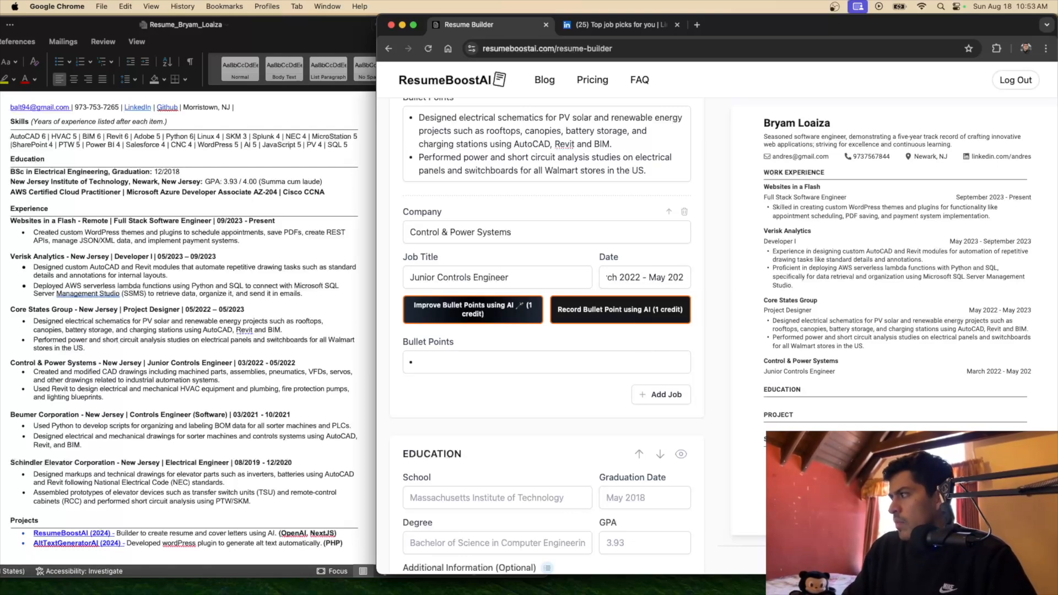
{"action": "left_click", "coordinate": [675, 342]}
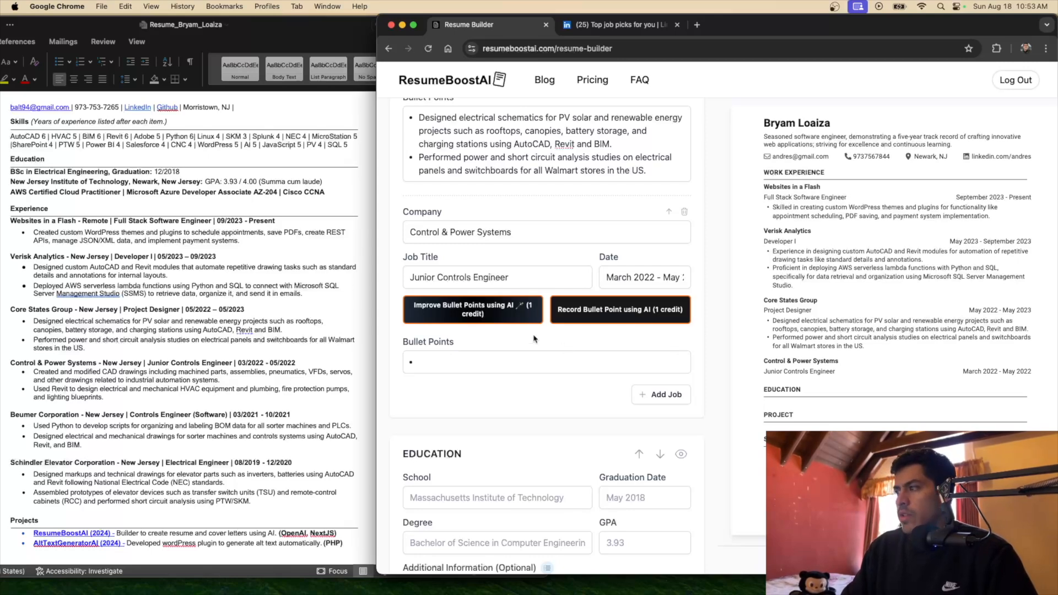
Paste the two Control & Power Systems bullets from Word and rewrite them with AI
{"action": "left_click", "coordinate": [109, 327]}
{"action": "left_click_drag", "start_coordinate": [105, 397], "coordinate": [24, 378]}
{"action": "key", "text": "super+c"}
{"action": "left_click", "coordinate": [511, 377]}
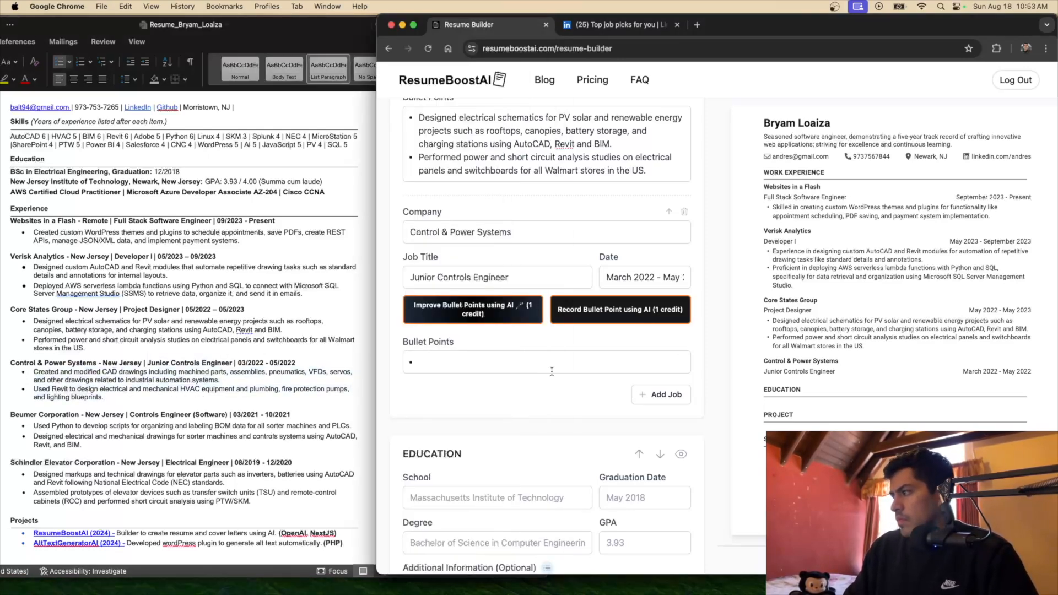
{"action": "key", "text": "super+v"}
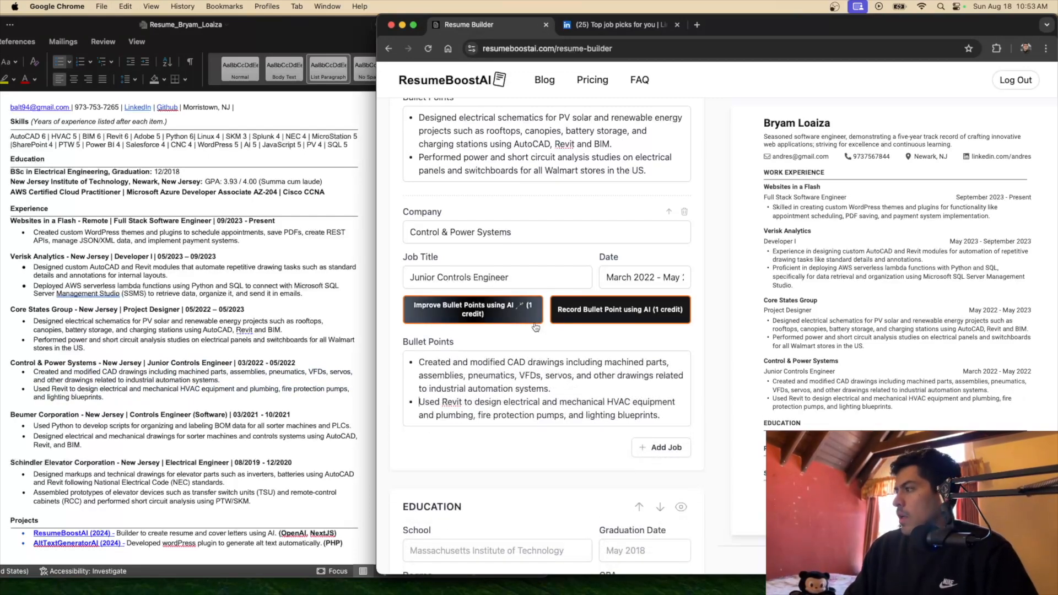
{"action": "left_click", "coordinate": [488, 314]}
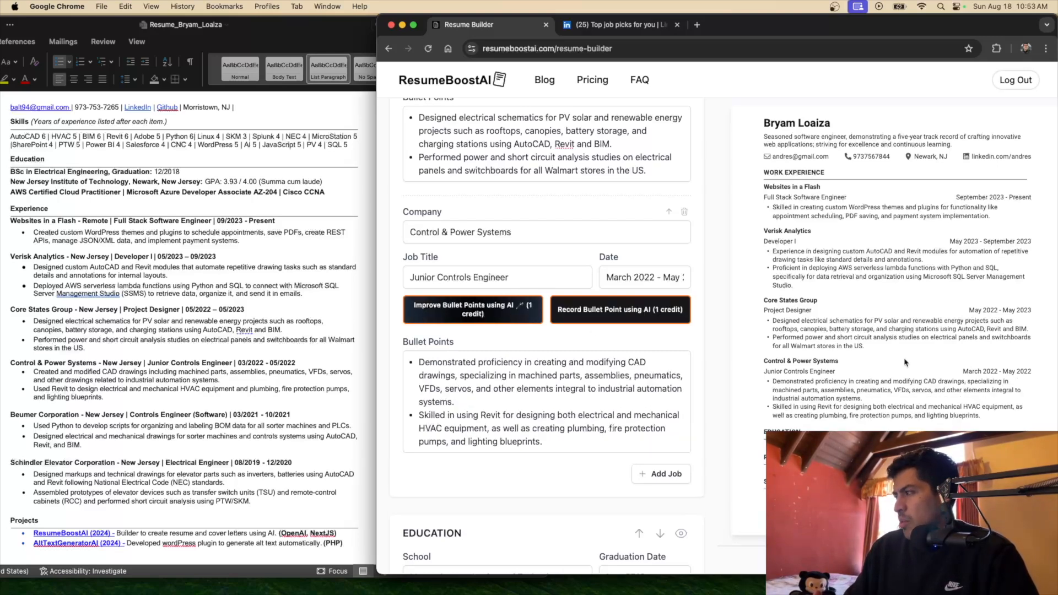
Hide the Work Experience section, then show it again with all four jobs
{"action": "scroll", "coordinate": [585, 349], "scroll_direction": "down", "scroll_amount": 2}
{"action": "scroll", "coordinate": [585, 348], "scroll_direction": "down", "scroll_amount": 2}
{"action": "scroll", "coordinate": [585, 348], "scroll_direction": "up", "scroll_amount": 10}
{"action": "scroll", "coordinate": [584, 348], "scroll_direction": "up", "scroll_amount": 8}
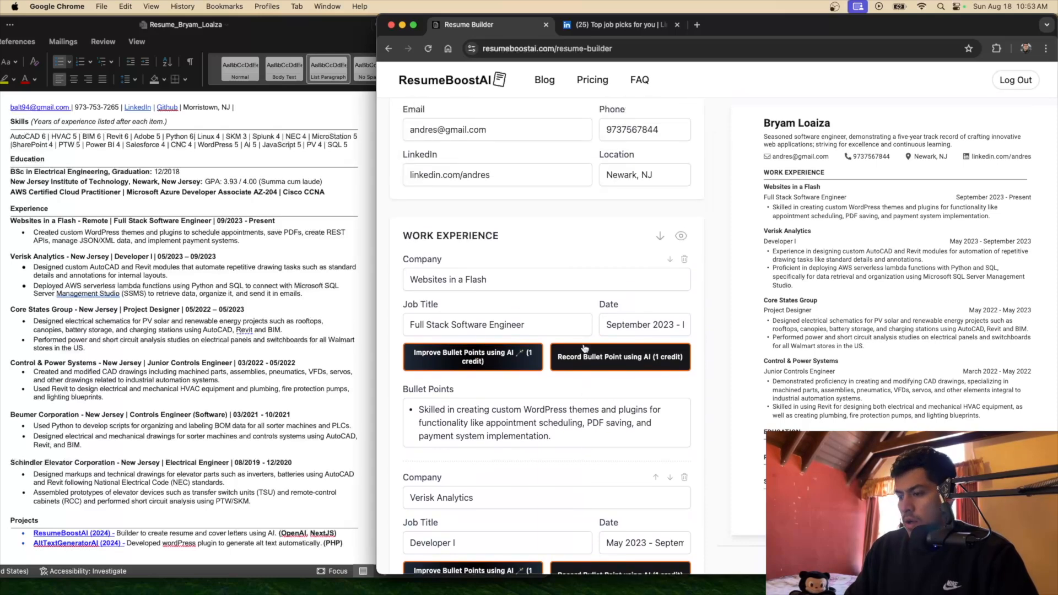
{"action": "left_click", "coordinate": [684, 238]}
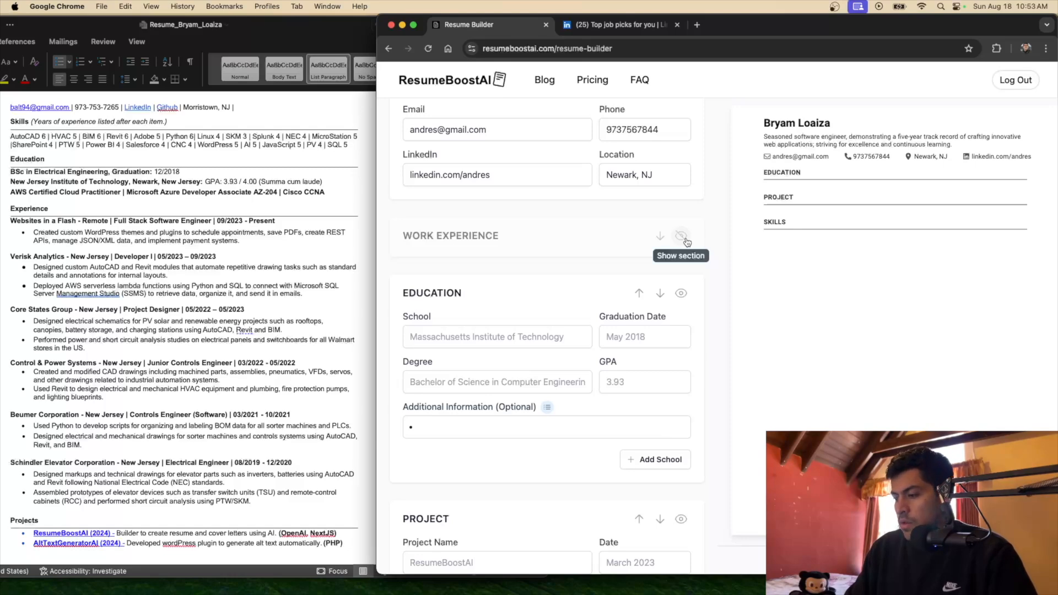
{"action": "left_click", "coordinate": [685, 241]}
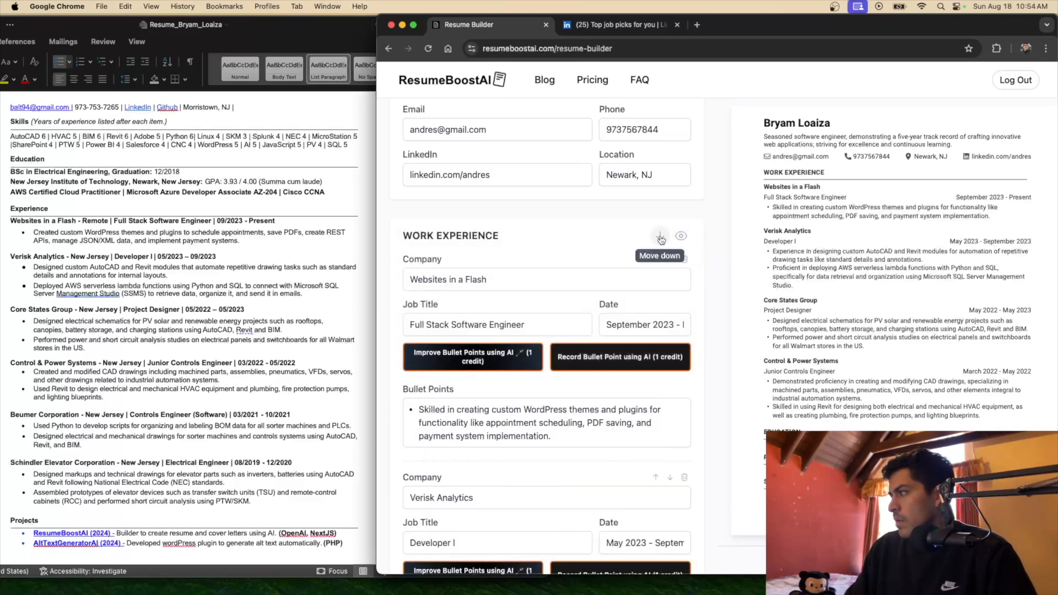
Scroll to the Education section and bring the Word resume forward
{"action": "scroll", "coordinate": [661, 239], "scroll_direction": "down", "scroll_amount": 15}
{"action": "scroll", "coordinate": [661, 236], "scroll_direction": "down", "scroll_amount": 5}
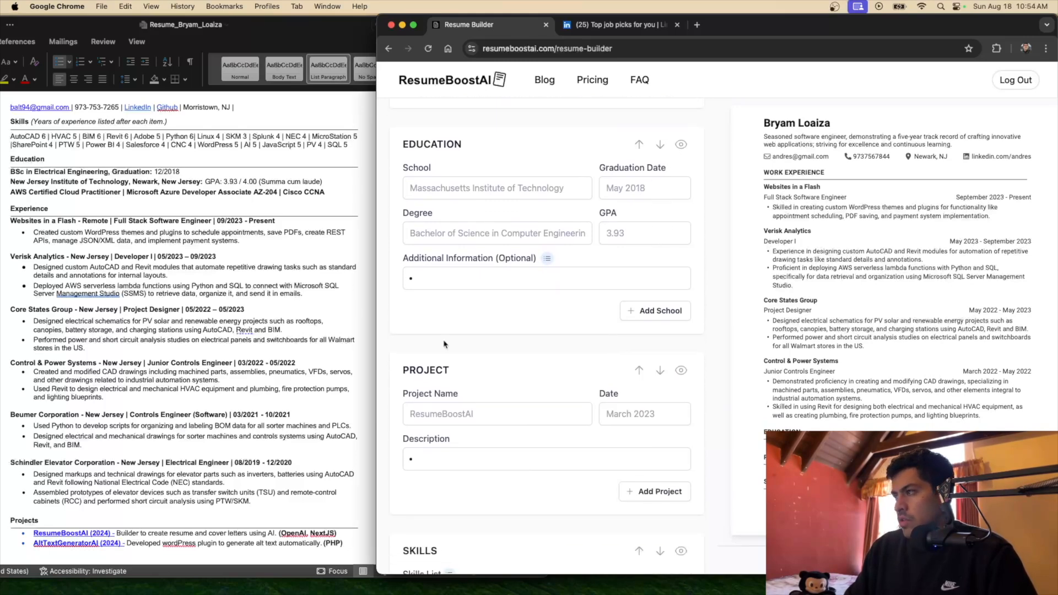
{"action": "scroll", "coordinate": [331, 325], "scroll_direction": "up", "scroll_amount": 2}
{"action": "left_click", "coordinate": [87, 208]}
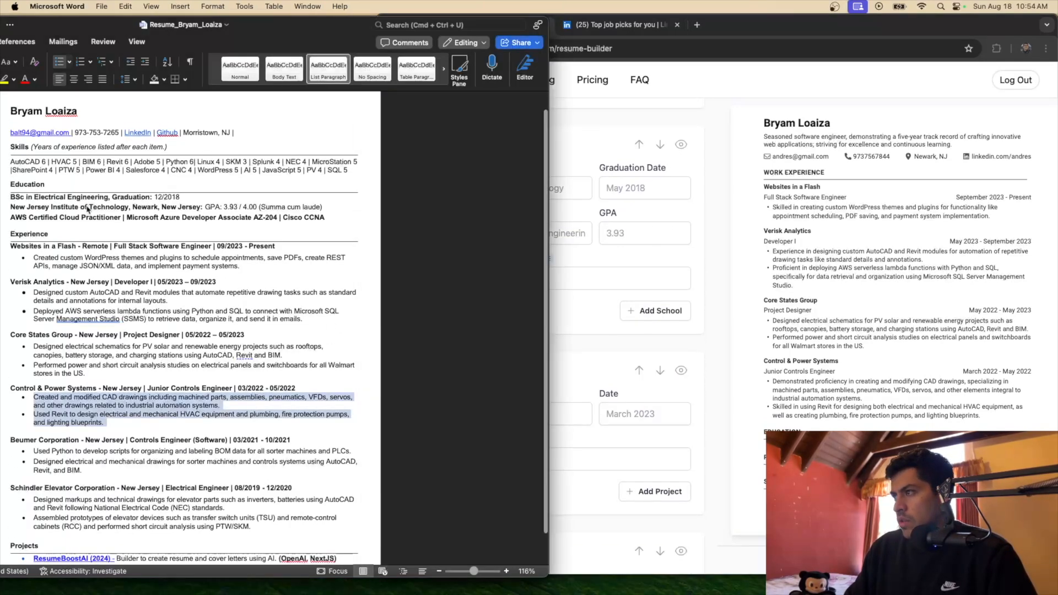
Paste 'New Jersey Institute of Technology' from Word into the School field
{"action": "left_click", "coordinate": [565, 197]}
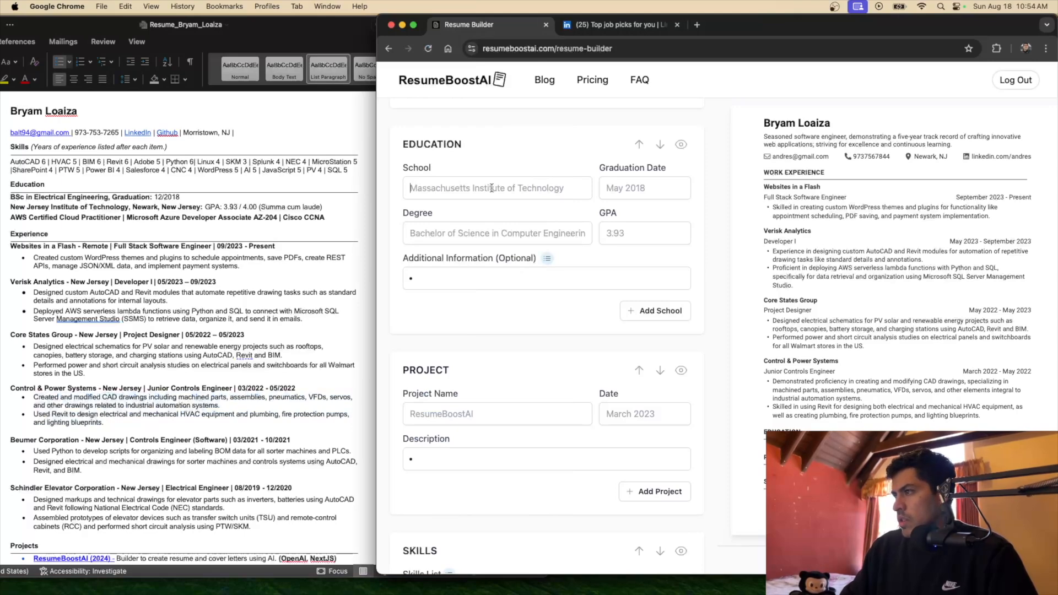
{"action": "left_click", "coordinate": [126, 208]}
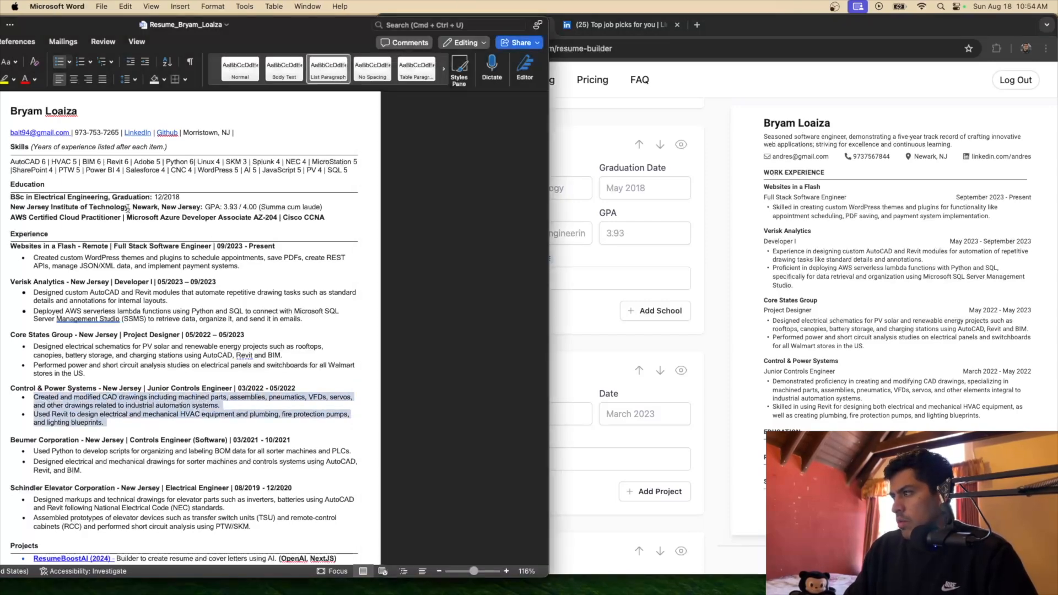
{"action": "left_click_drag", "start_coordinate": [129, 208], "coordinate": [10, 207]}
{"action": "left_click", "coordinate": [466, 197]}
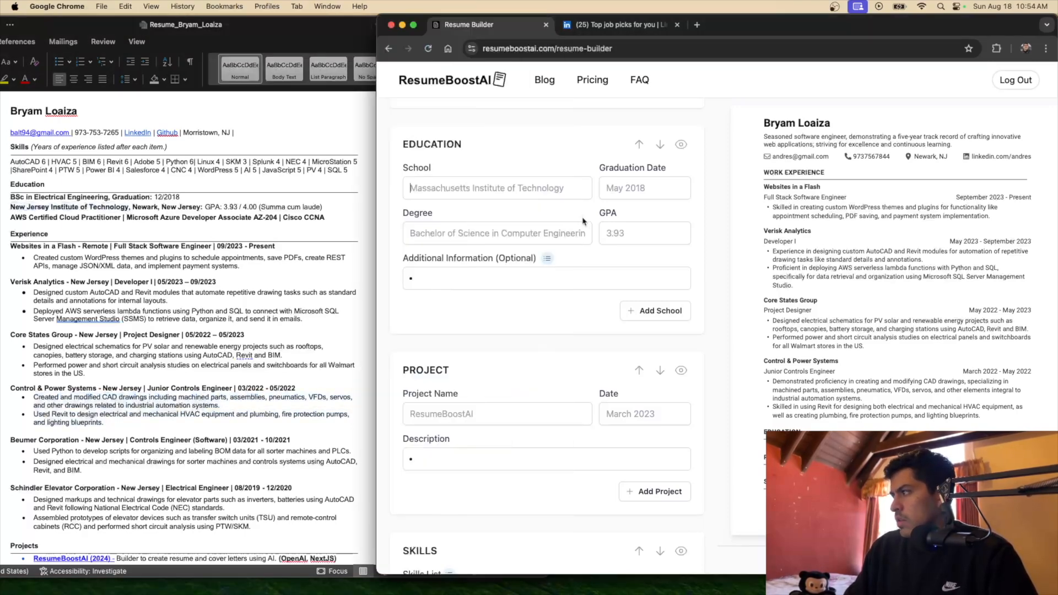
{"action": "key", "text": "super+v"}
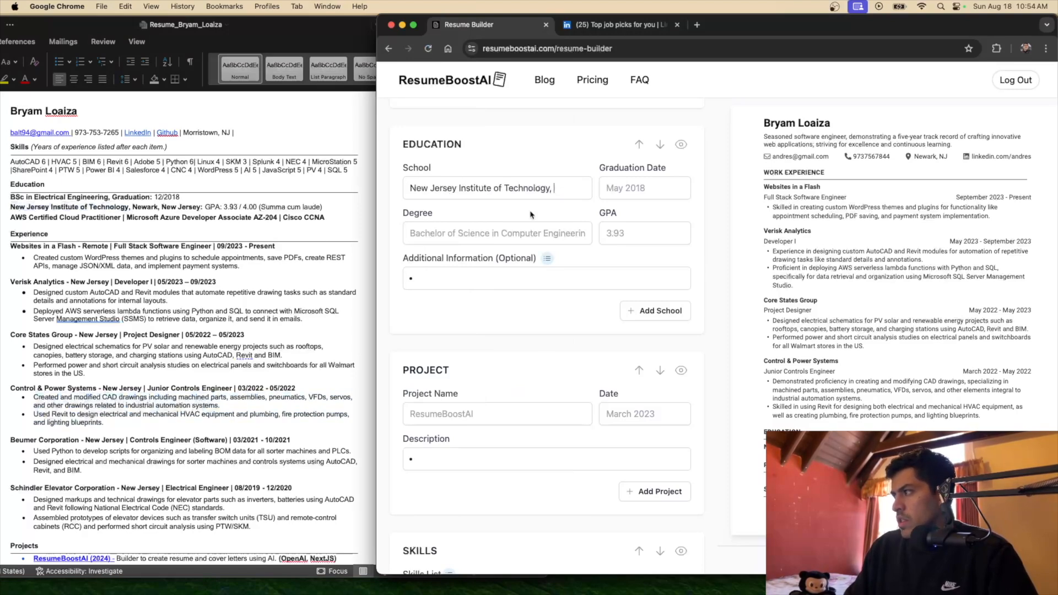
Enter graduation December 2018, Bachelor of Science in Electrical Engineering, and GPA 3.93
{"action": "key", "text": "Tab"}
{"action": "type", "text": "December 2018"}
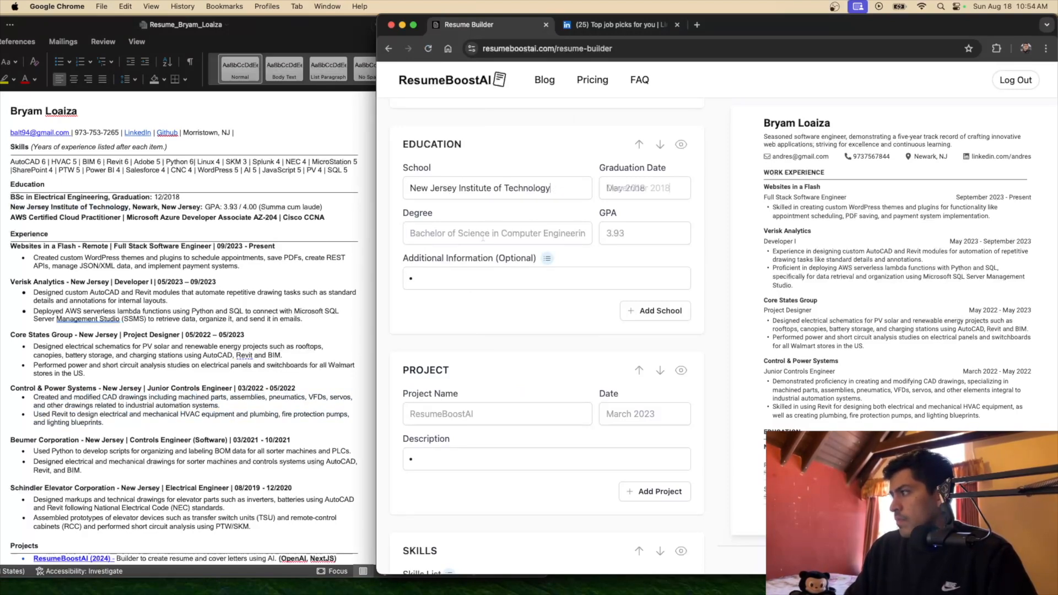
{"action": "type", "text": "Bacher"}
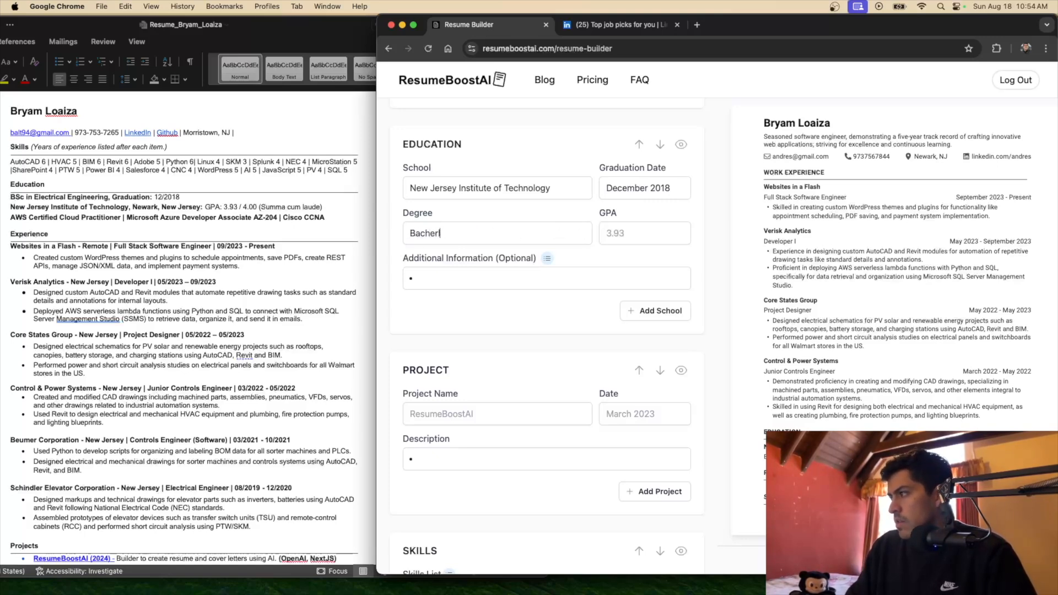
{"action": "type", "text": "or of"}
{"action": "type", "text": "S"}
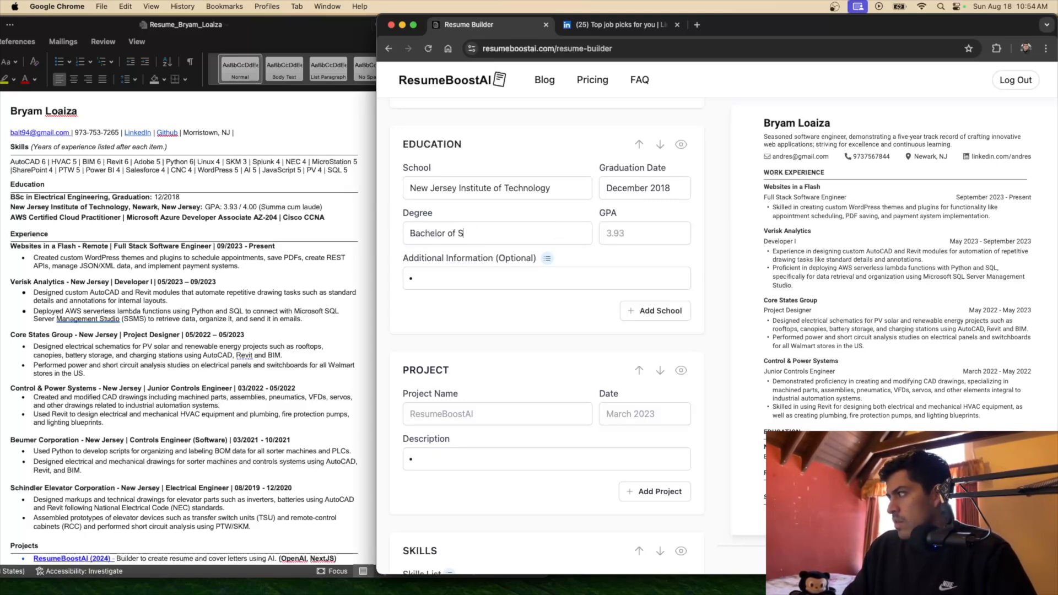
{"action": "type", "text": "ceence in Electrical Engineering"}
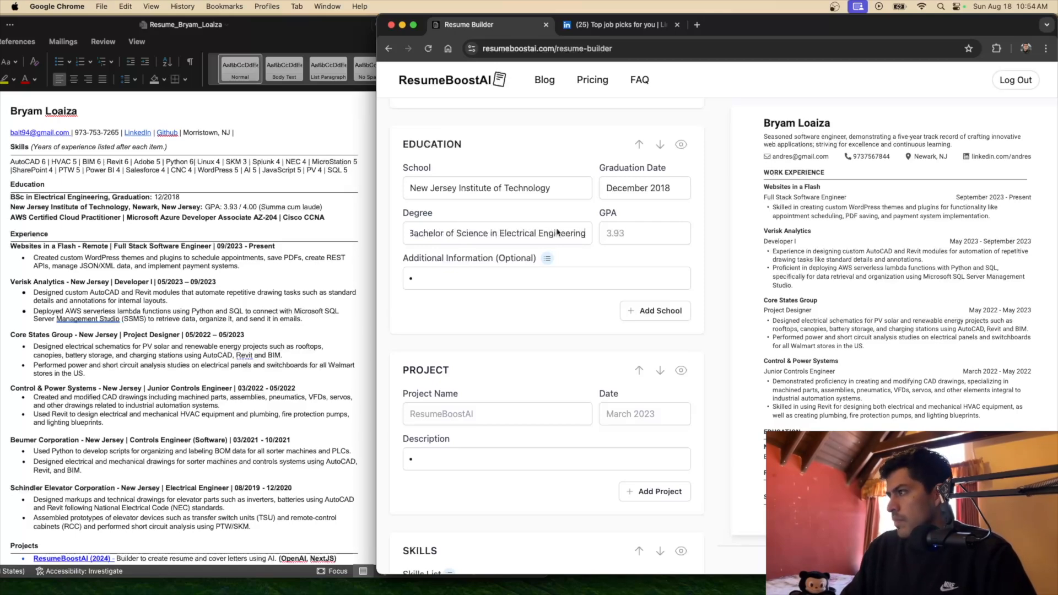
{"action": "left_click", "coordinate": [628, 233]}
{"action": "type", "text": "3.93"}
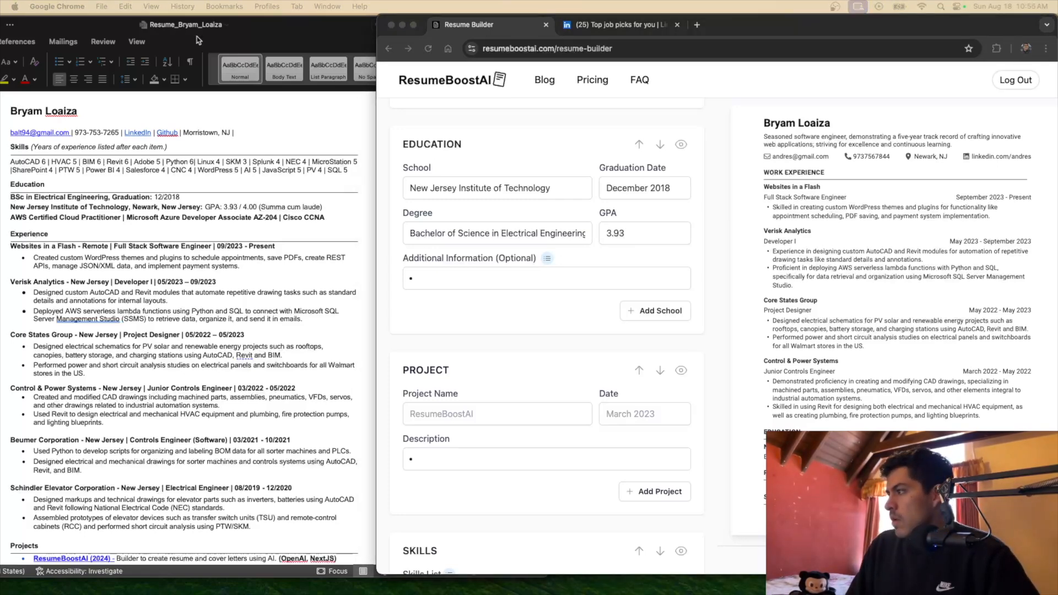
{"action": "left_click", "coordinate": [494, 282]}
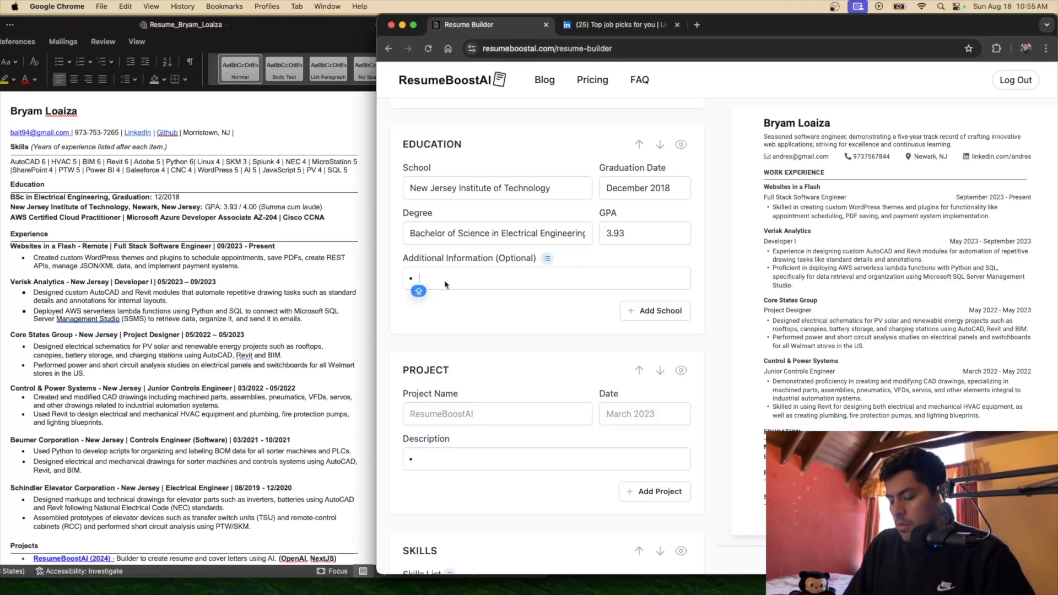
Try a 'Member of Robotics Team' detail with bullet toggles, then add a blank second school
{"action": "type", "text": "Memerber"}
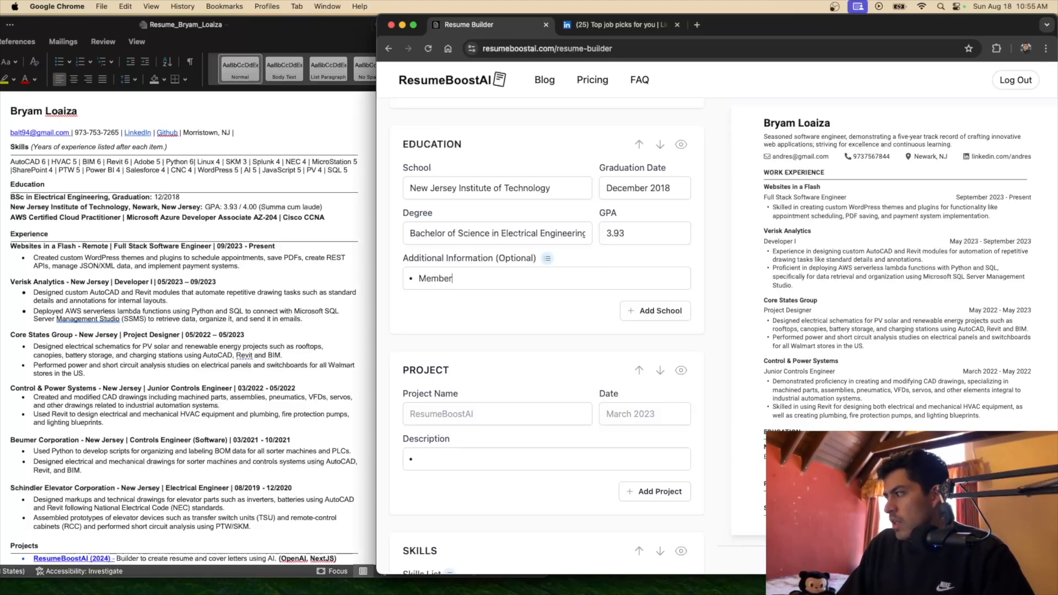
{"action": "type", "text": " of Rob"}
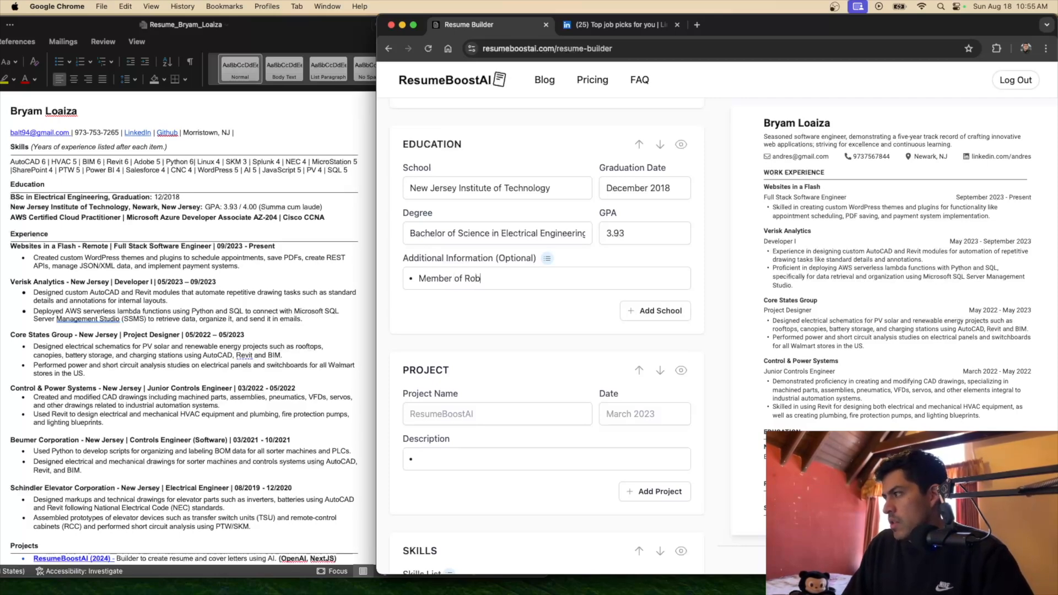
{"action": "type", "text": "otics Team"}
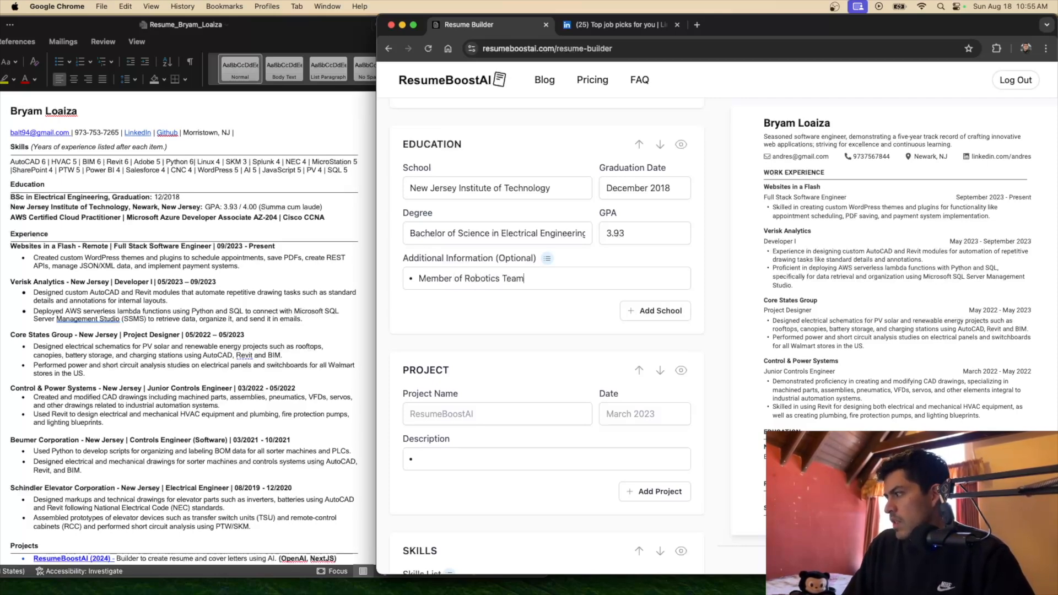
{"action": "left_click_drag", "start_coordinate": [530, 280], "coordinate": [413, 280]}
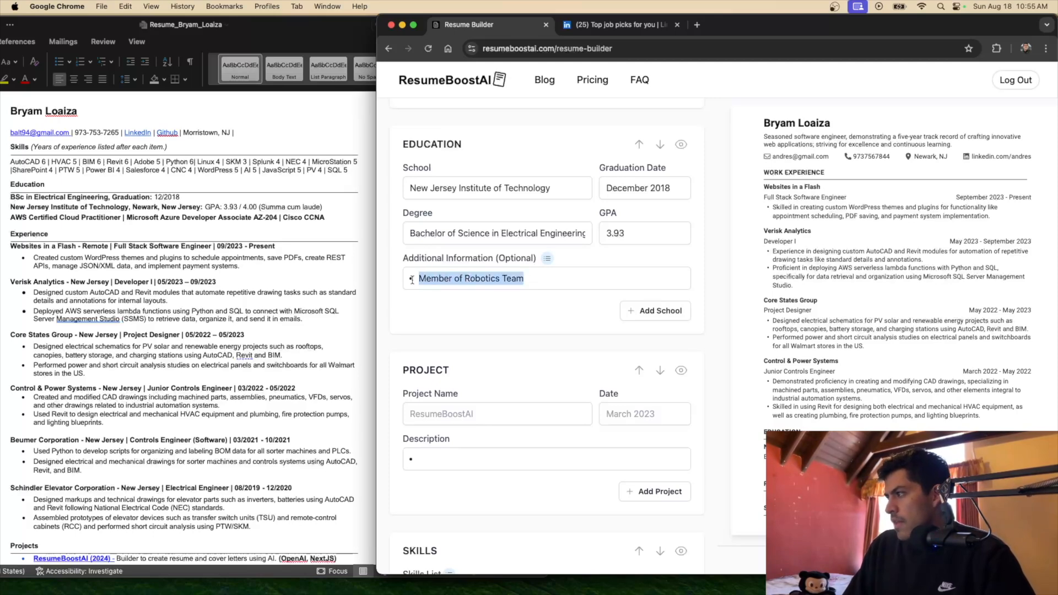
{"action": "left_click", "coordinate": [546, 260]}
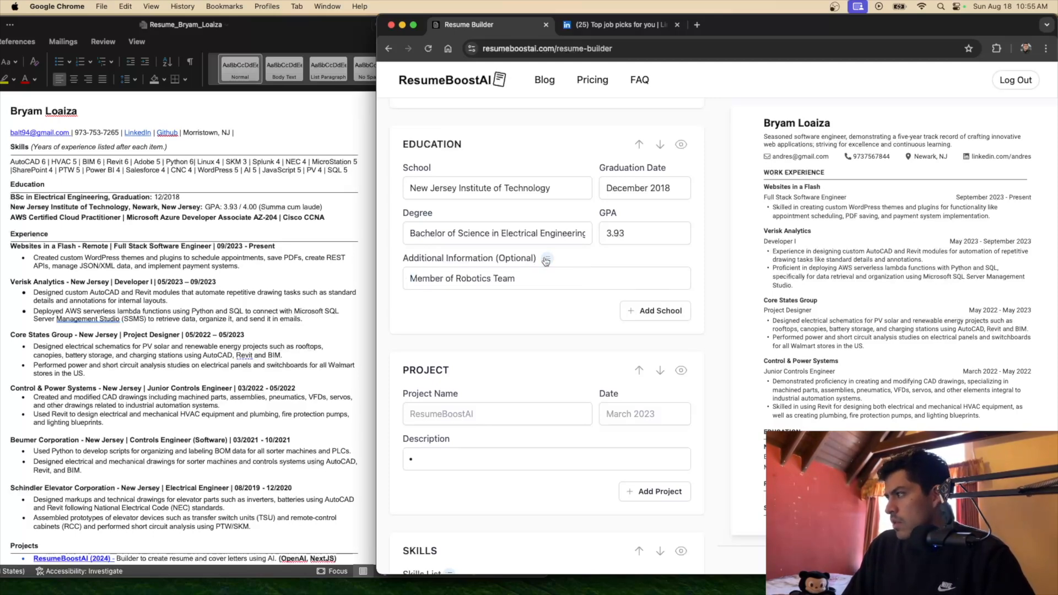
{"action": "left_click", "coordinate": [546, 261]}
{"action": "left_click", "coordinate": [548, 261]}
{"action": "left_click", "coordinate": [548, 261]}
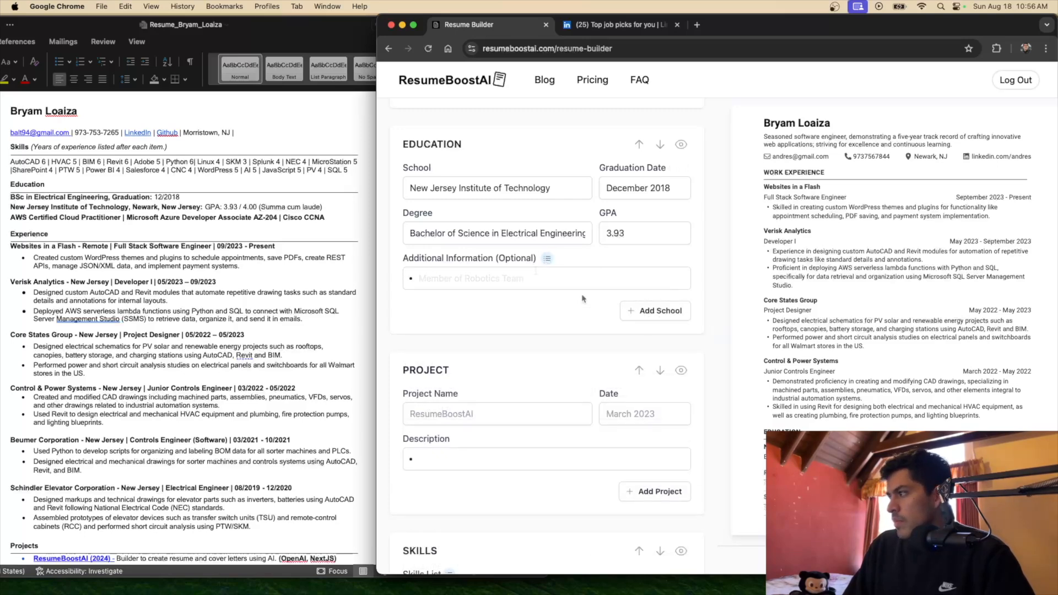
{"action": "left_click", "coordinate": [662, 311]}
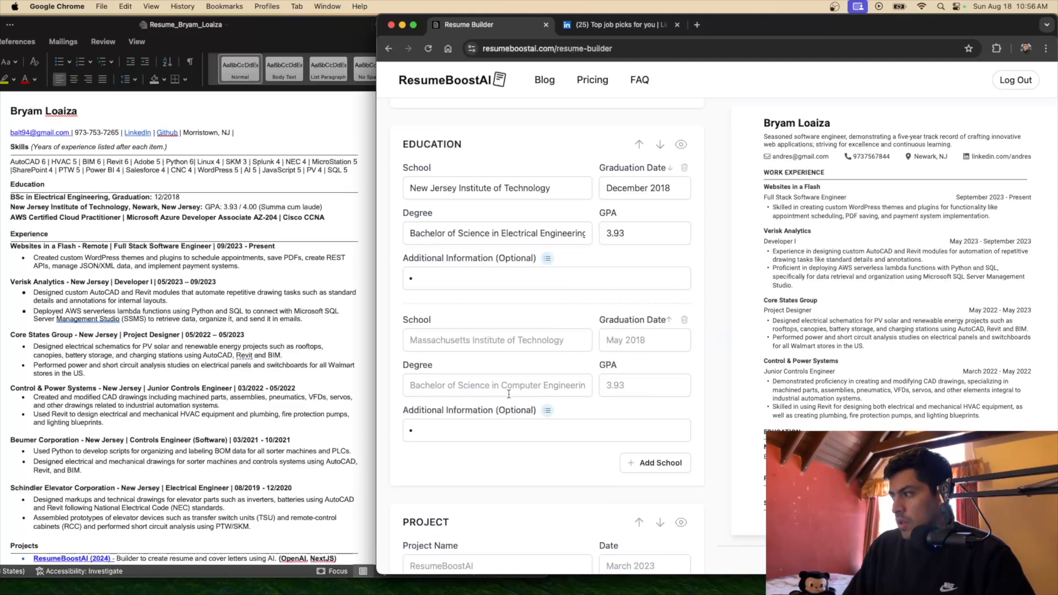
Delete the second school entry, then move and widen the browser window
{"action": "left_click", "coordinate": [685, 321]}
{"action": "scroll", "coordinate": [842, 346], "scroll_direction": "down", "scroll_amount": 4}
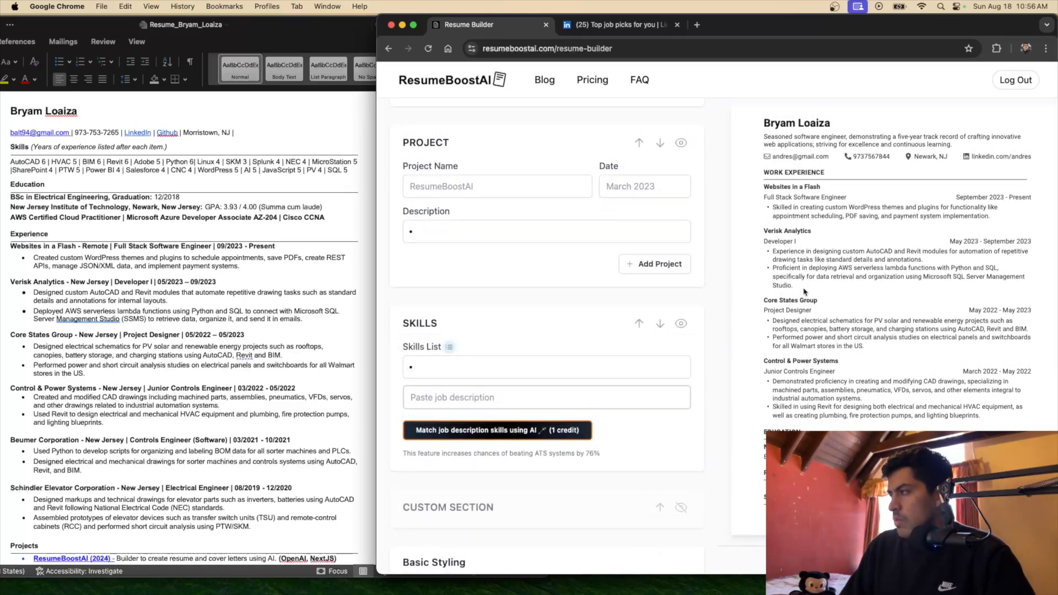
{"action": "left_click_drag", "start_coordinate": [859, 30], "coordinate": [515, 30]}
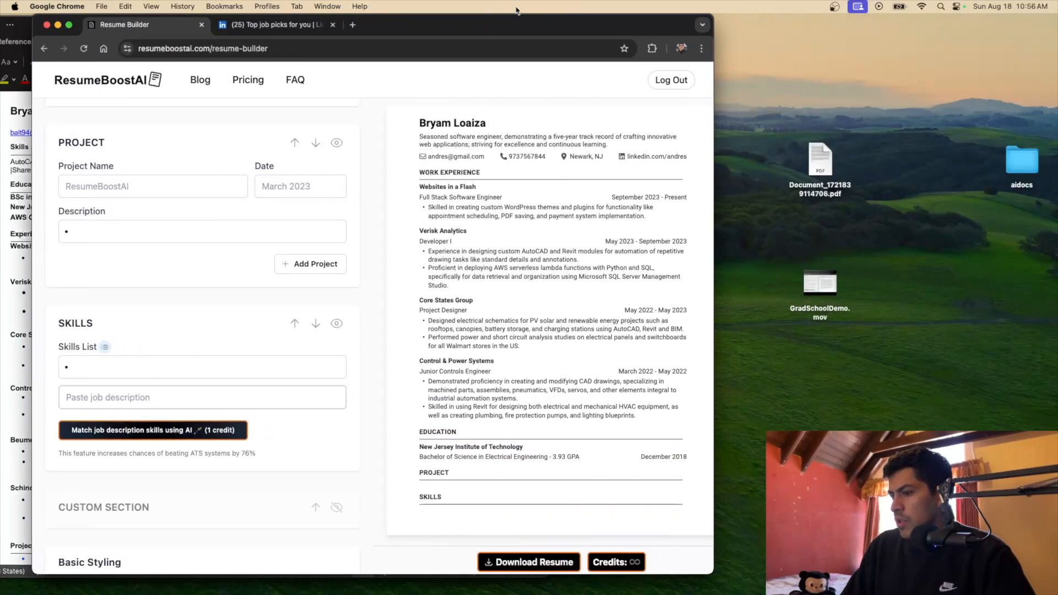
{"action": "left_click_drag", "start_coordinate": [713, 128], "coordinate": [793, 128]}
{"action": "left_click_drag", "start_coordinate": [585, 32], "coordinate": [849, 29]}
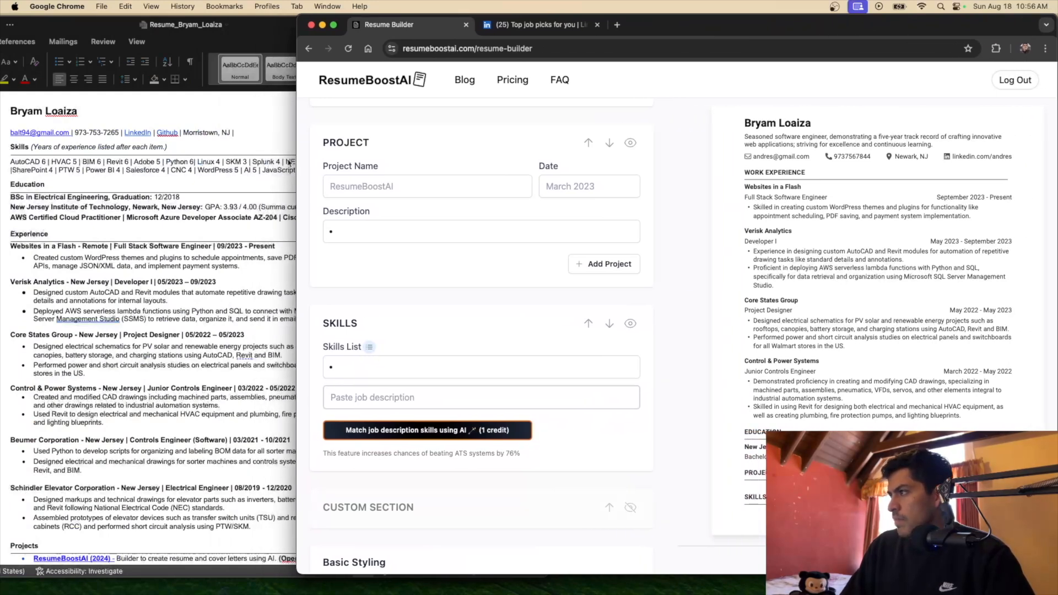
Change the Project section heading to 'PROJECTS' in capital letters
{"action": "left_click_drag", "start_coordinate": [296, 156], "coordinate": [332, 138]}
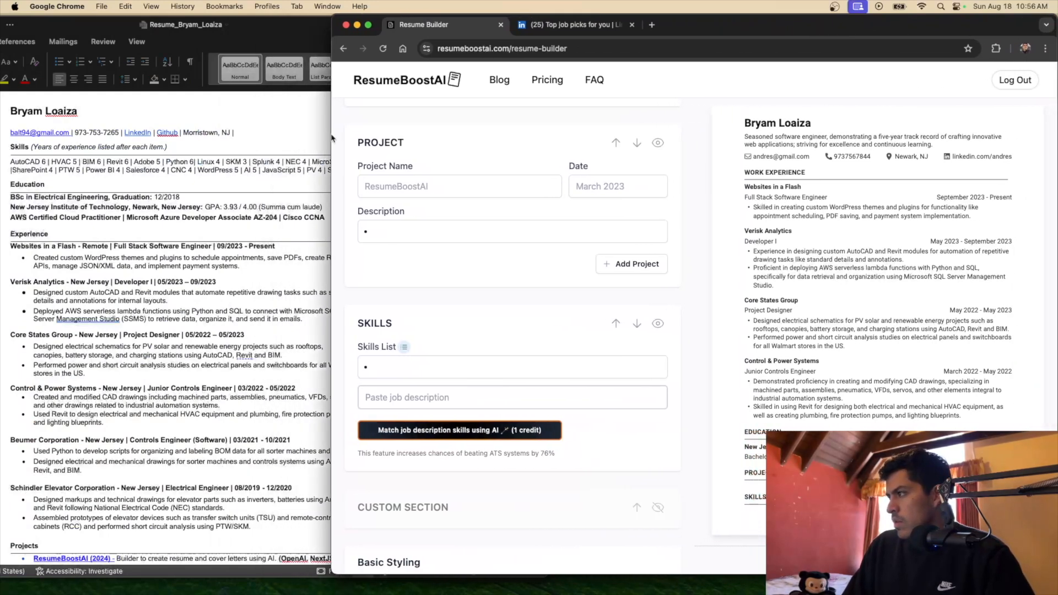
{"action": "left_click", "coordinate": [408, 142]}
{"action": "type", "text": "s"}
{"action": "key", "text": "Caps_Lock"}
{"action": "key", "text": "BackSpace"}
{"action": "type", "text": "S"}
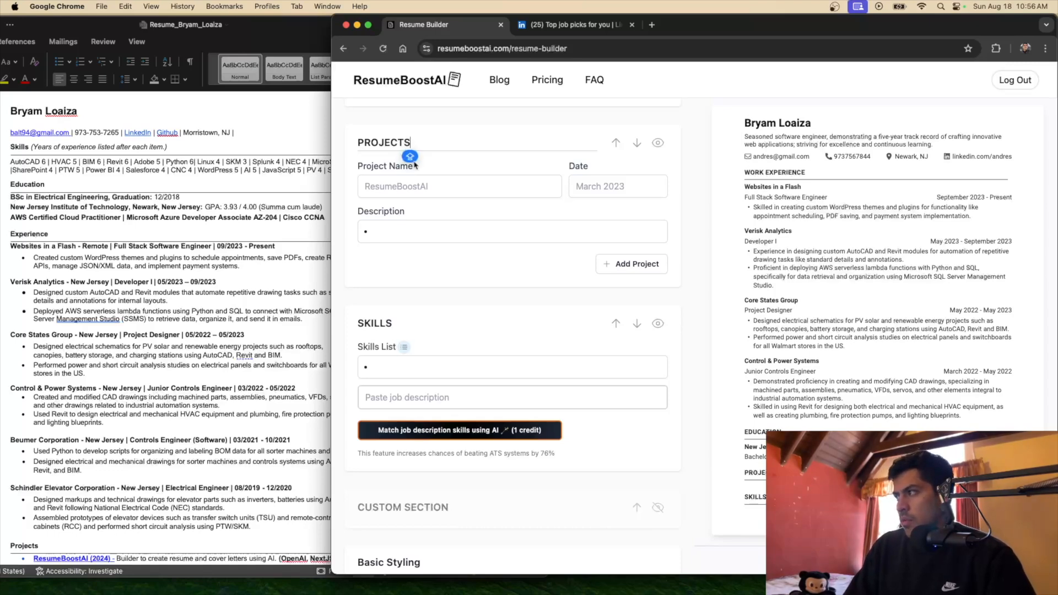
{"action": "left_click", "coordinate": [388, 190]}
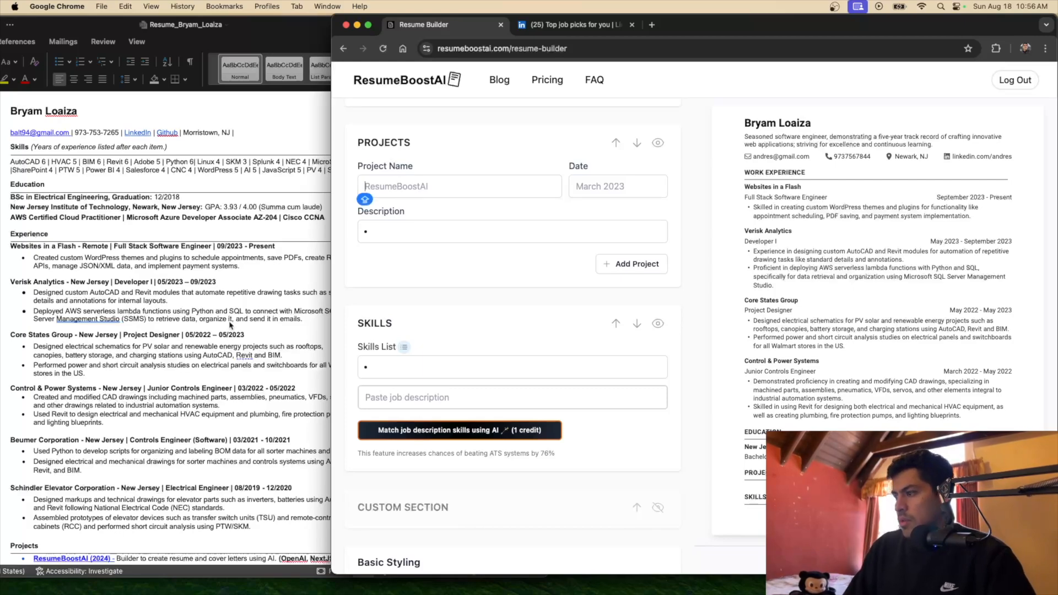
{"action": "scroll", "coordinate": [230, 325], "scroll_direction": "down", "scroll_amount": 3}
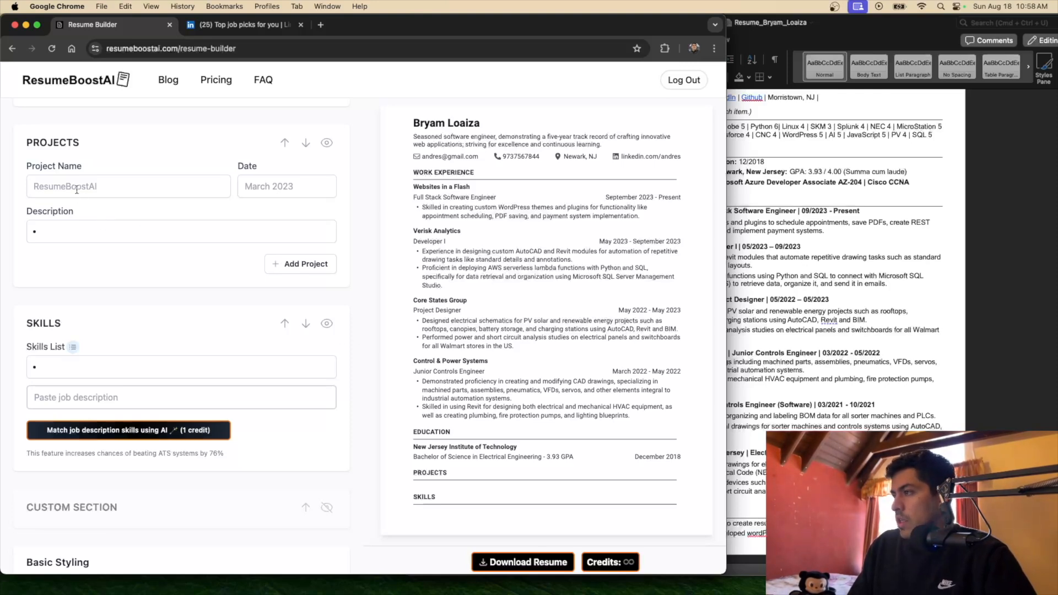
Name the first project ResumeBoostAI, dated March 2023
{"action": "type", "text": "Resume"}
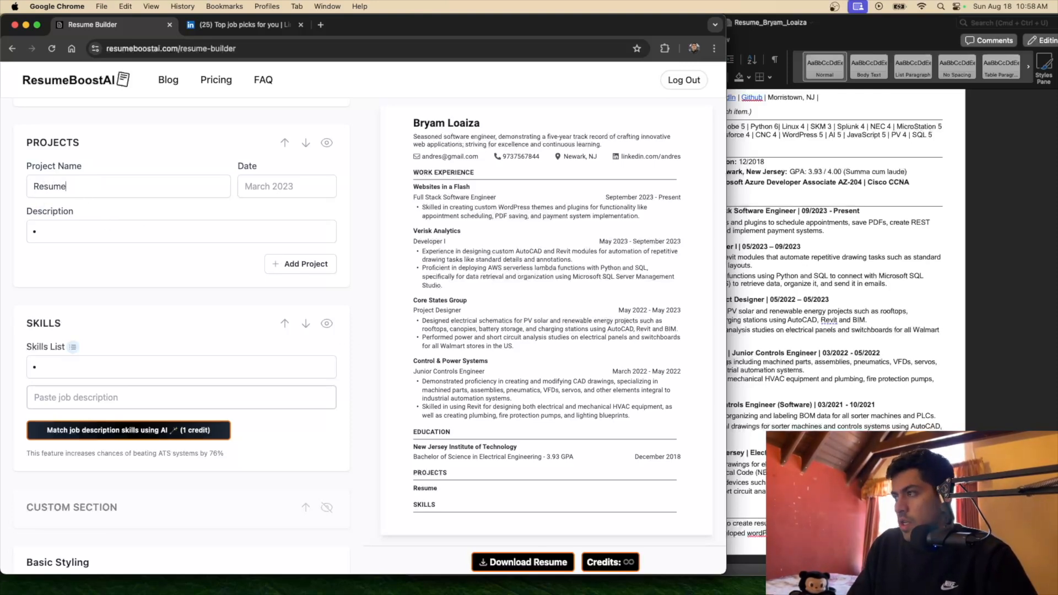
{"action": "type", "text": "BoostA"}
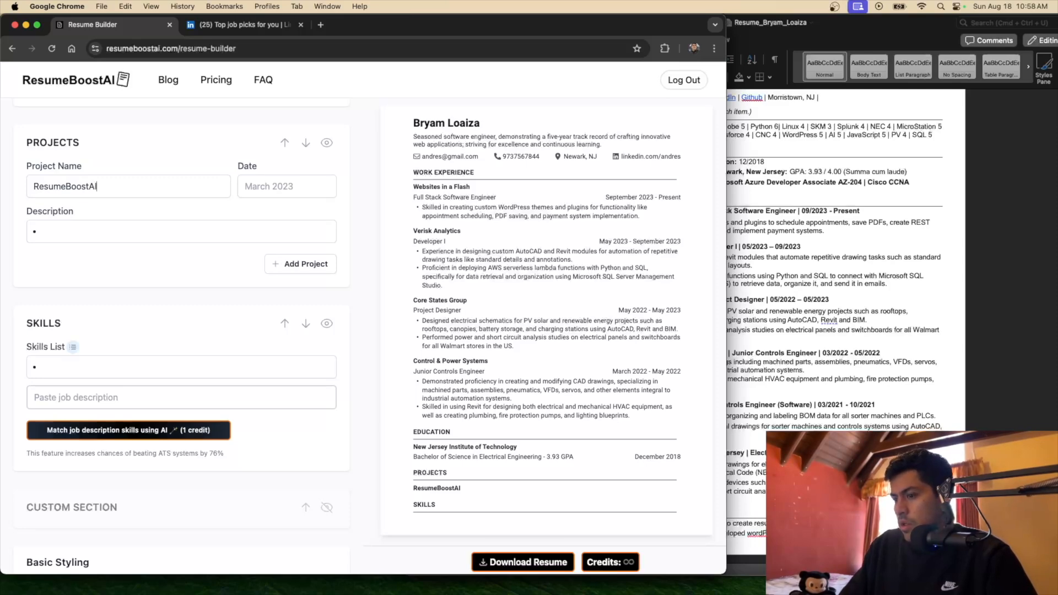
{"action": "type", "text": "I"}
{"action": "left_click", "coordinate": [275, 187]}
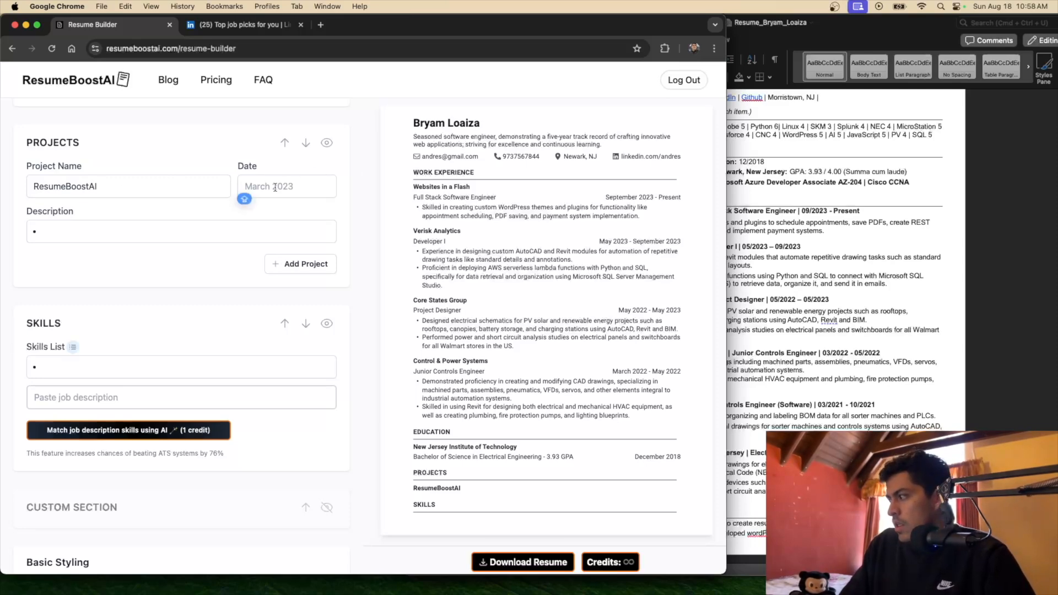
{"action": "type", "text": "March"}
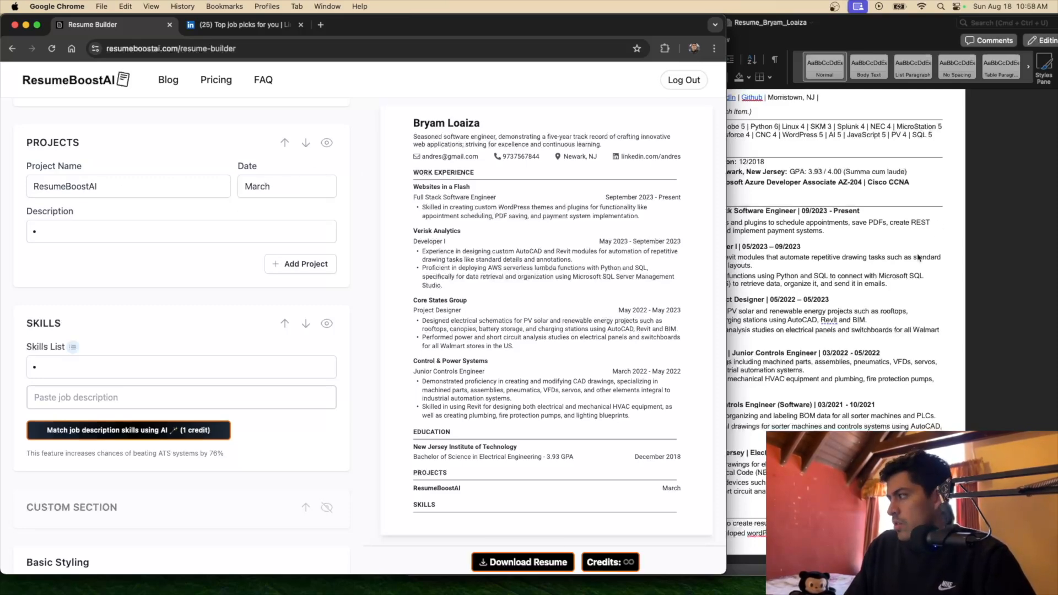
{"action": "left_click", "coordinate": [817, 296]}
{"action": "left_click", "coordinate": [216, 268]}
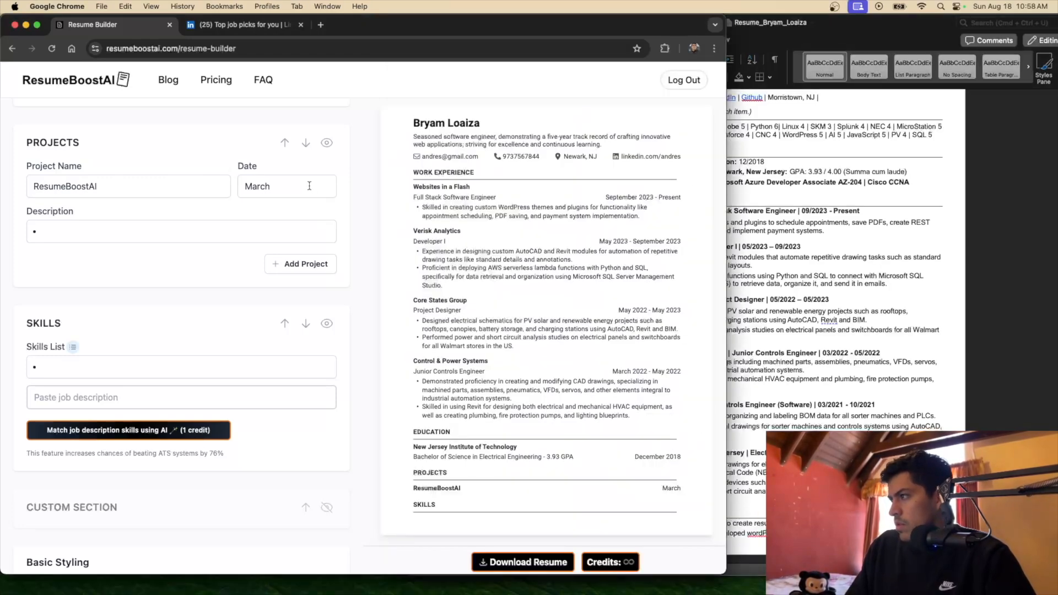
{"action": "type", "text": "2023"}
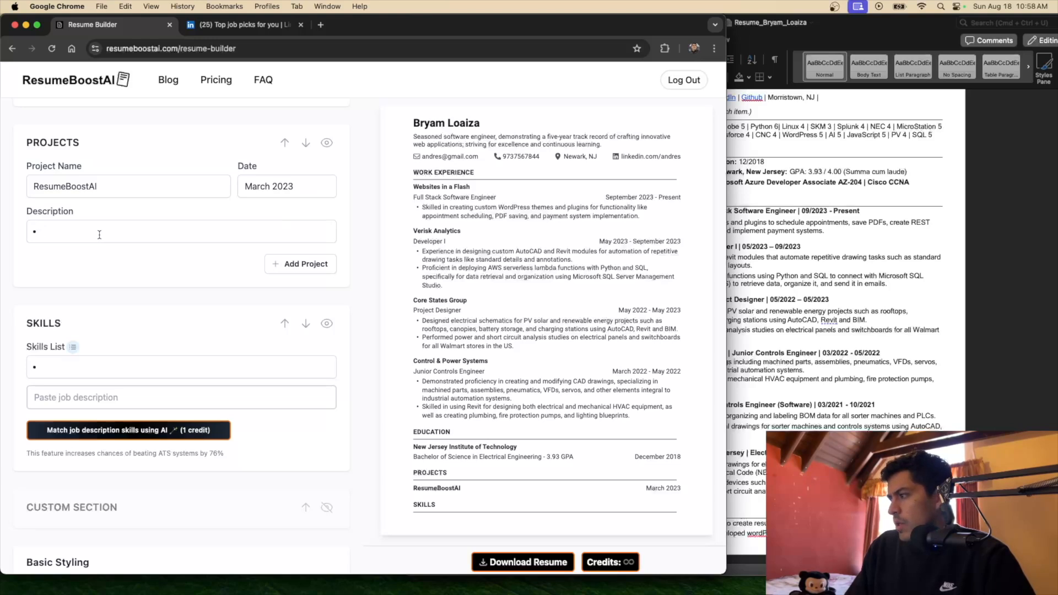
Describe it as 'AI tool to create professional resumes and cover letter' and add a second project
{"action": "key", "text": "Caps_Lock"}
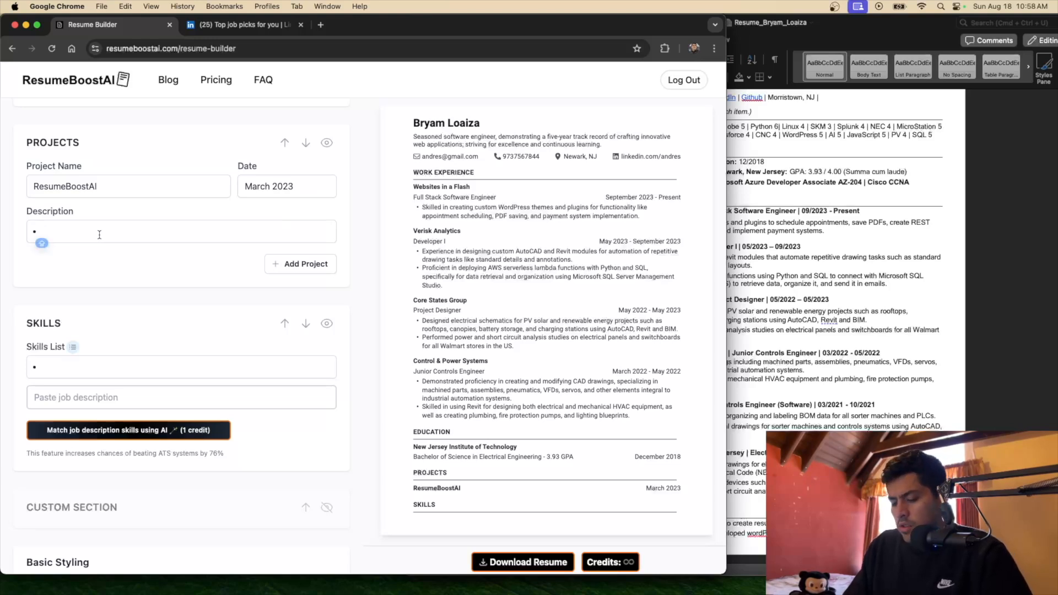
{"action": "type", "text": "AI"}
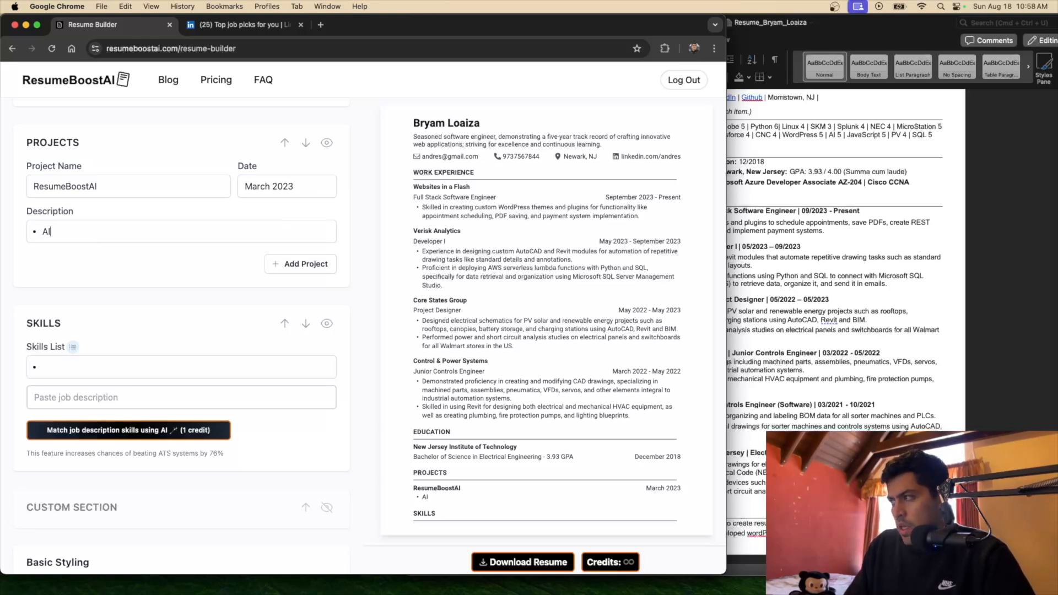
{"action": "type", "text": " tool to cr"}
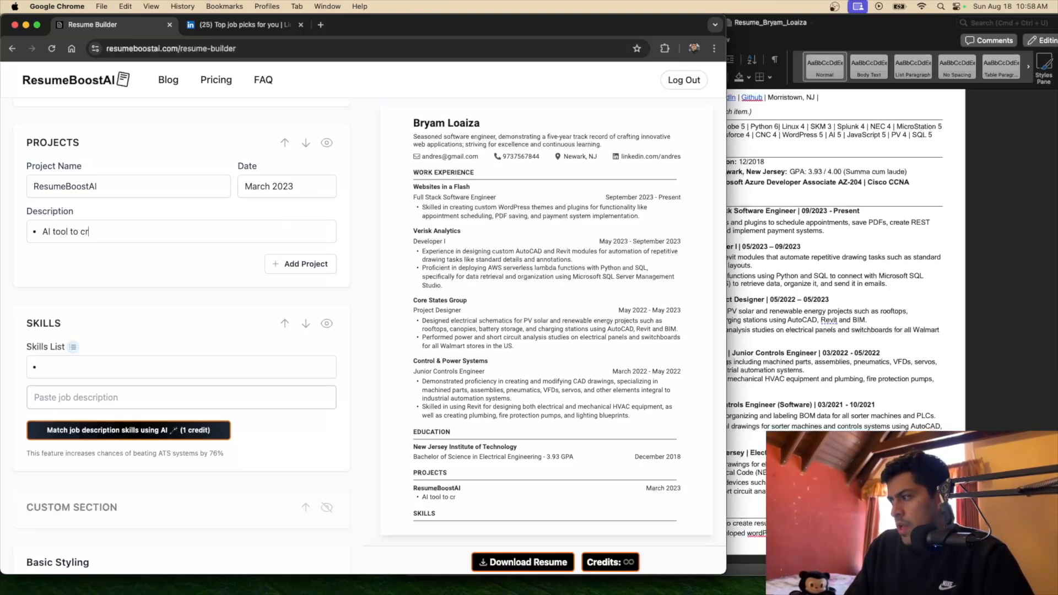
{"action": "type", "text": "eate profe"}
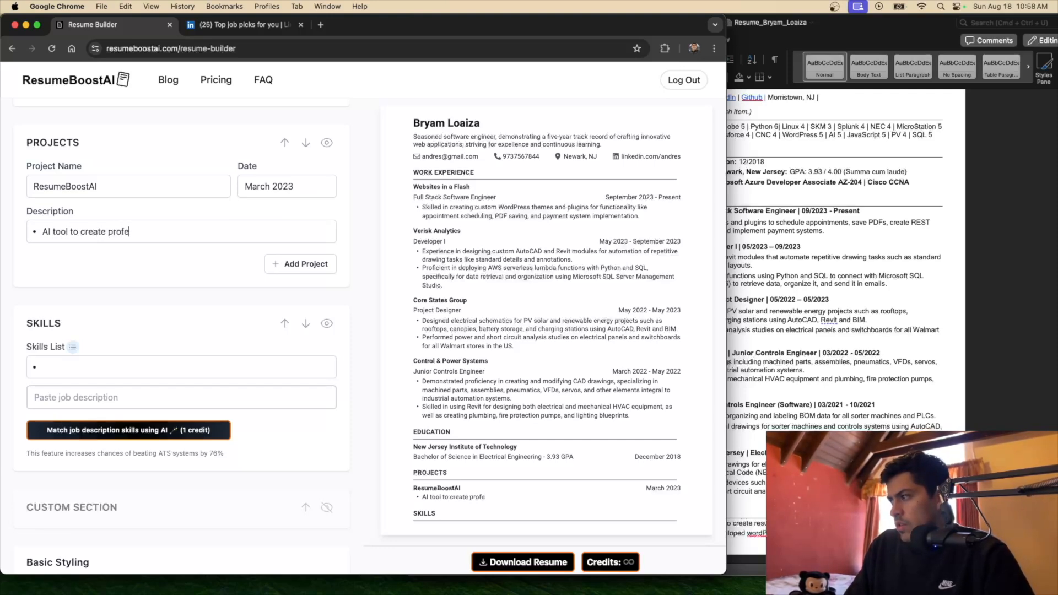
{"action": "type", "text": "ssional resume"}
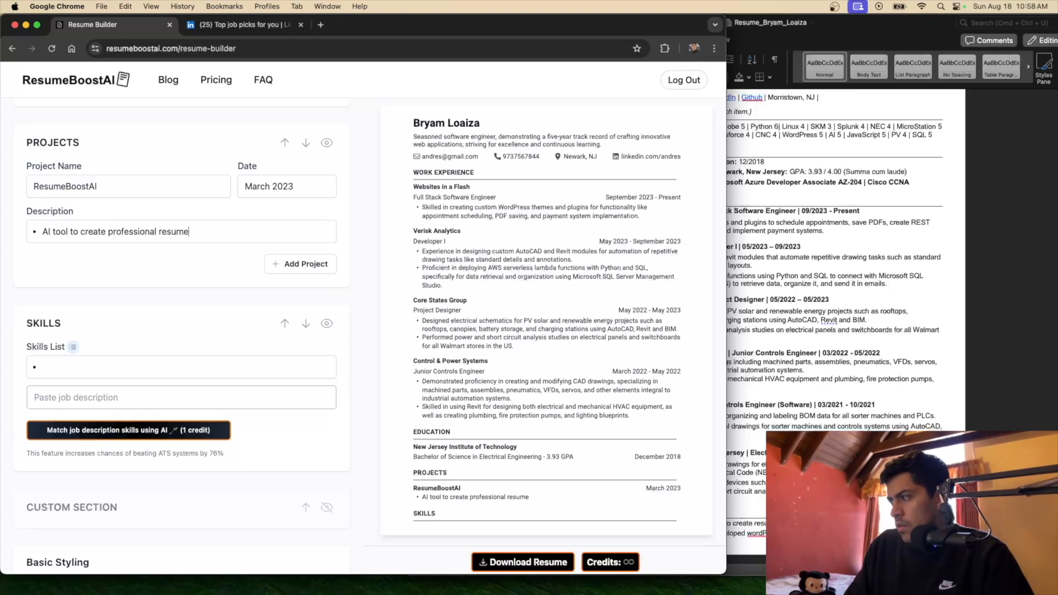
{"action": "type", "text": "s using "}
{"action": "type", "text": "AI"}
{"action": "key", "text": "BackSpace"}
{"action": "key", "text": "BackSpace"}
{"action": "key", "text": "BackSpace"}
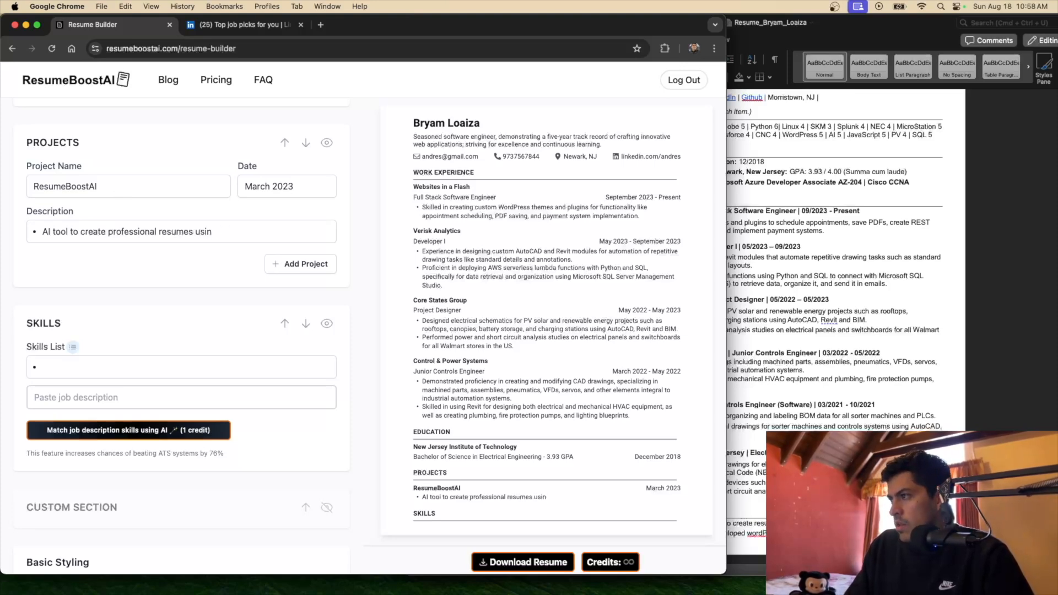
{"action": "key", "text": "BackSpace"}
{"action": "key", "text": "BackSpace"}
{"action": "key", "text": "BackSpace"}
{"action": "key", "text": "BackSpace"}
{"action": "type", "text": "and cover lette"}
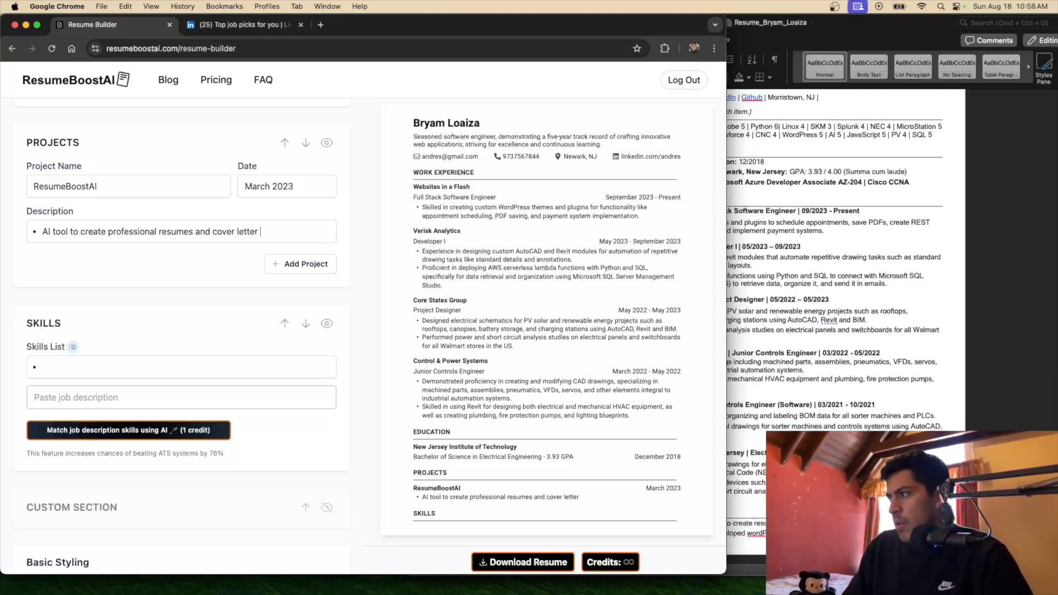
{"action": "type", "text": "r"}
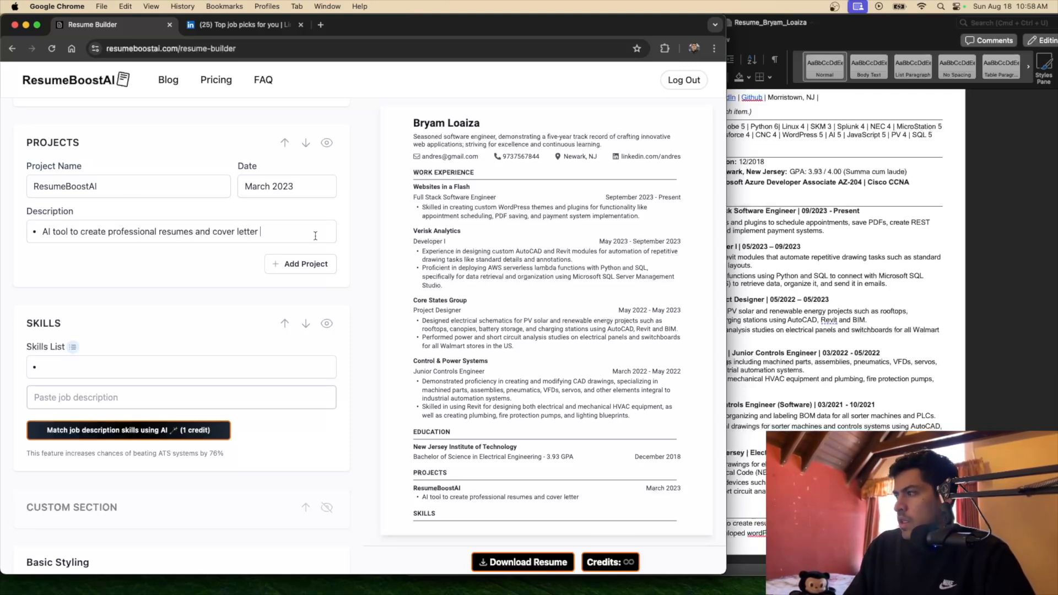
{"action": "left_click", "coordinate": [297, 265]}
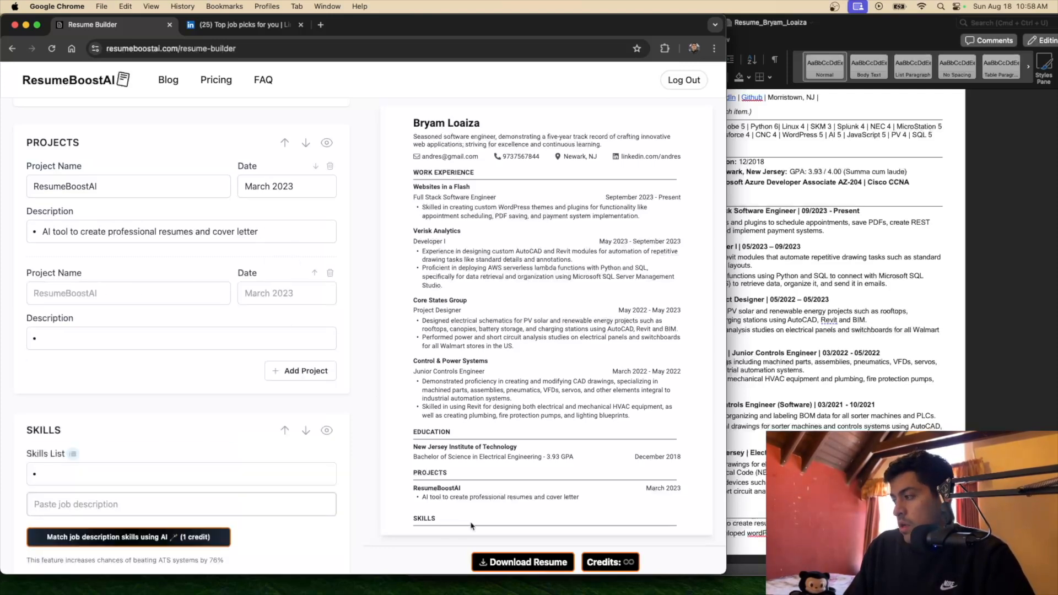
Delete the Revit bullet from the Control & Power Systems job
{"action": "scroll", "coordinate": [257, 206], "scroll_direction": "up", "scroll_amount": 7}
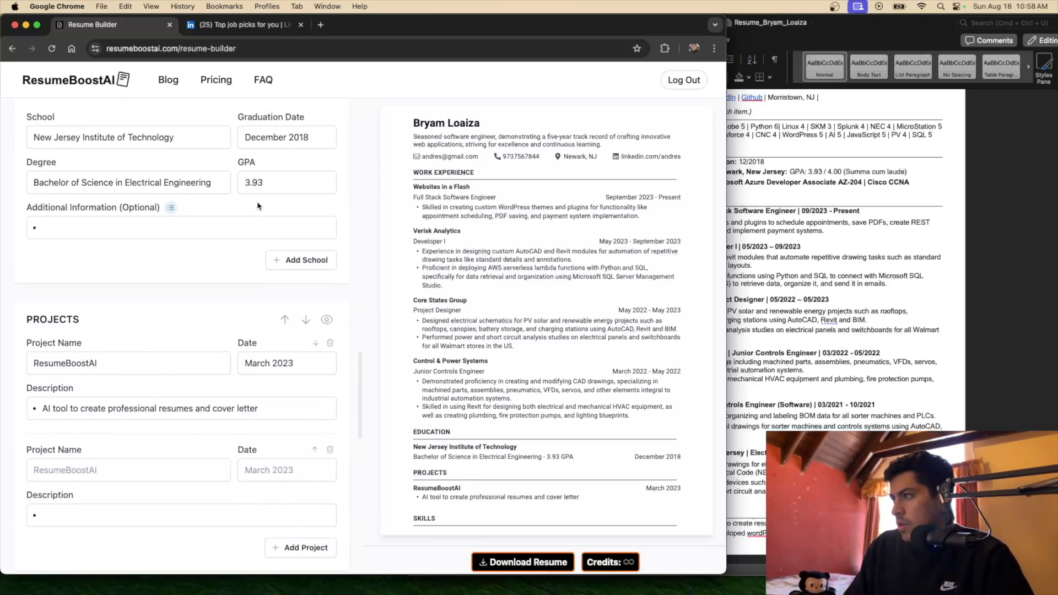
{"action": "scroll", "coordinate": [258, 206], "scroll_direction": "up", "scroll_amount": 3}
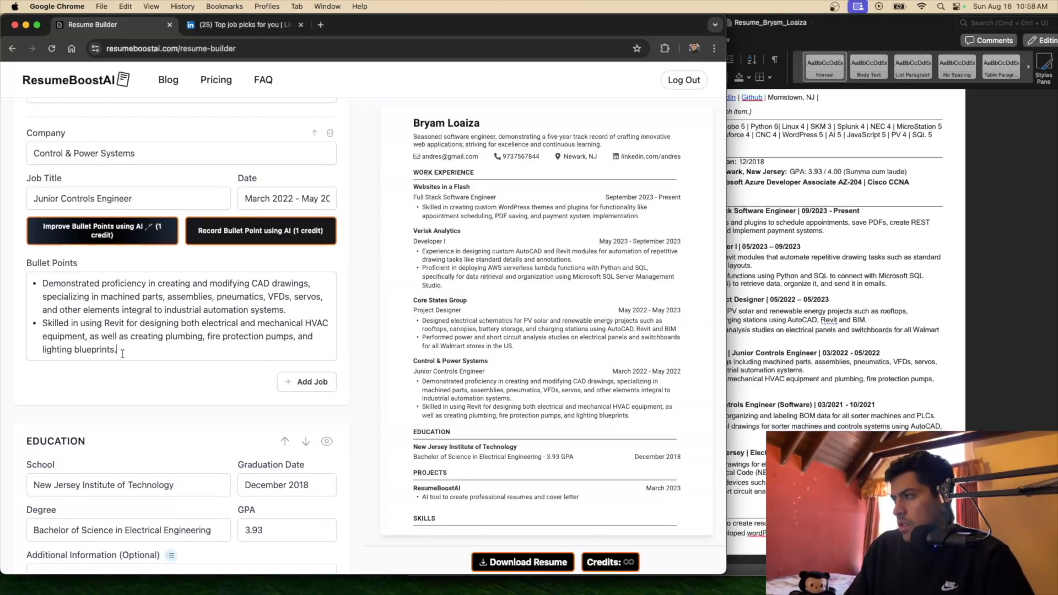
{"action": "left_click_drag", "start_coordinate": [119, 351], "coordinate": [30, 320]}
{"action": "key", "text": "BackSpace"}
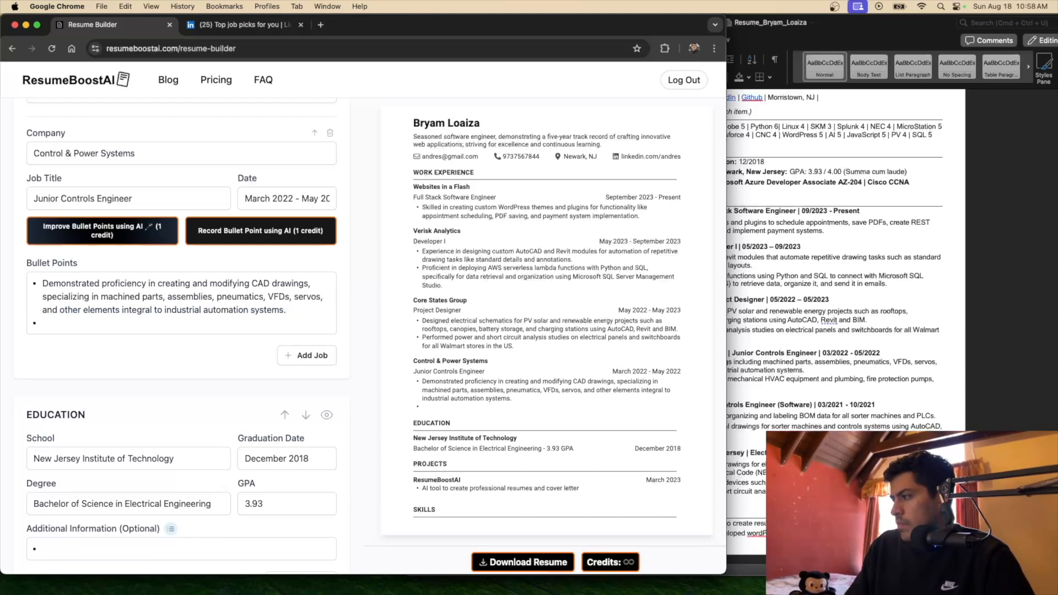
{"action": "key", "text": "BackSpace"}
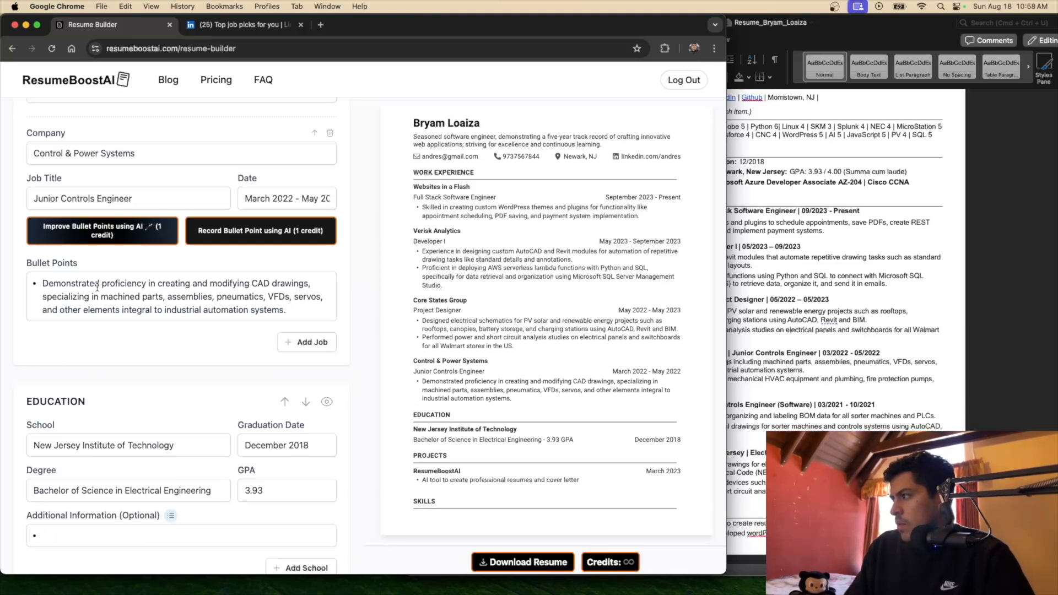
Delete the short-circuit analysis bullet from the Core States Group job
{"action": "scroll", "coordinate": [97, 288], "scroll_direction": "up", "scroll_amount": 3}
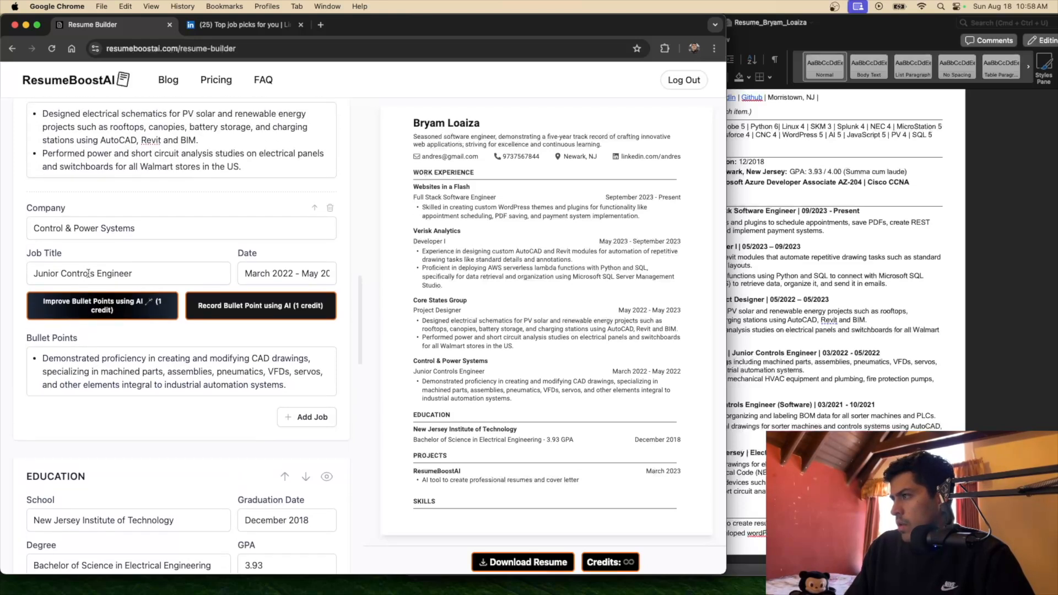
{"action": "scroll", "coordinate": [88, 273], "scroll_direction": "up", "scroll_amount": 3}
{"action": "left_click_drag", "start_coordinate": [241, 259], "coordinate": [42, 246]}
{"action": "key", "text": "BackSpace"}
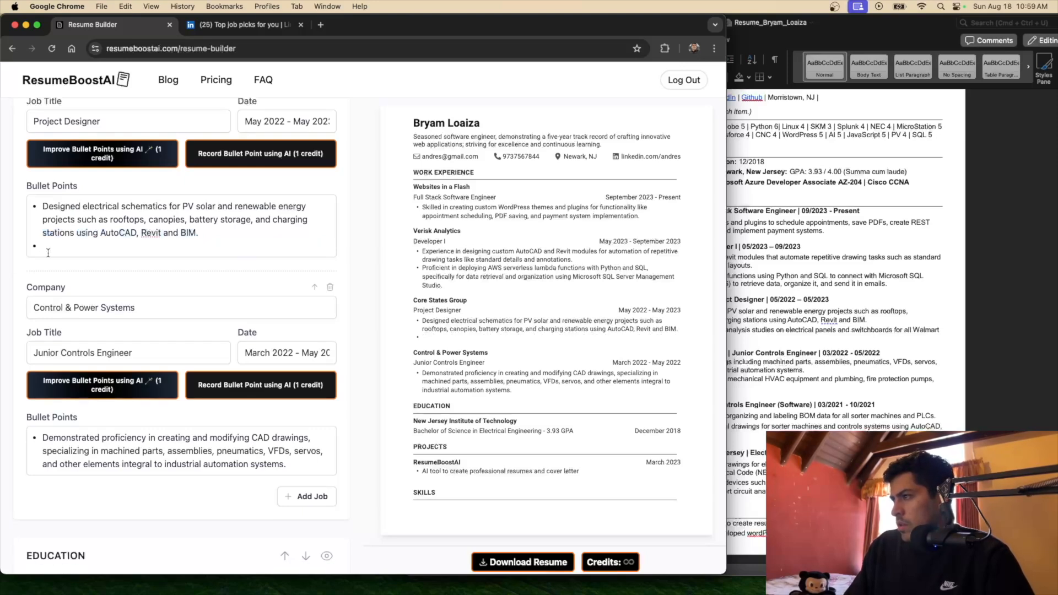
{"action": "key", "text": "BackSpace"}
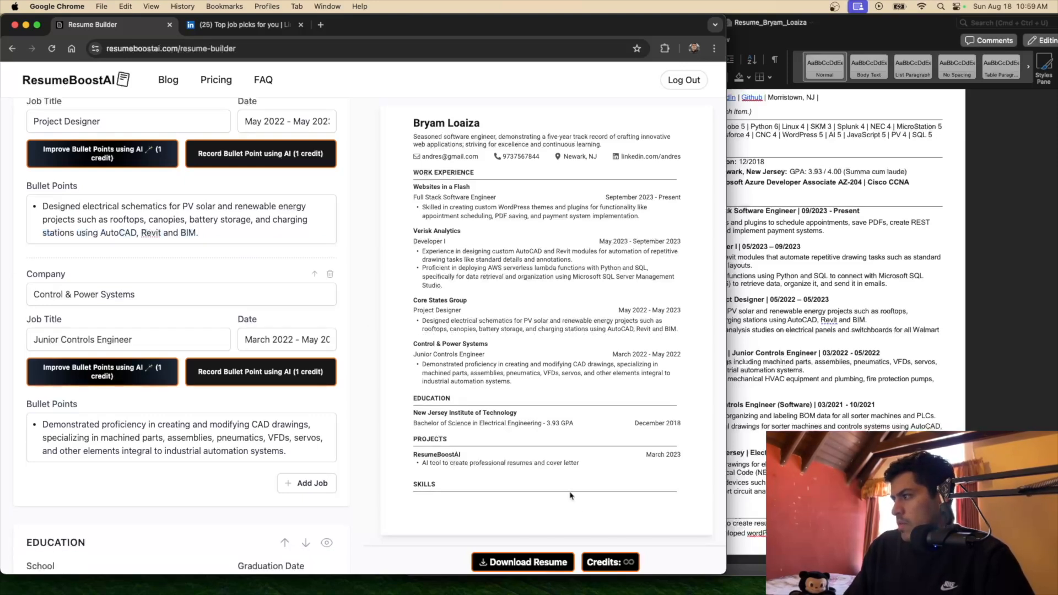
{"action": "scroll", "coordinate": [183, 252], "scroll_direction": "down", "scroll_amount": 8}
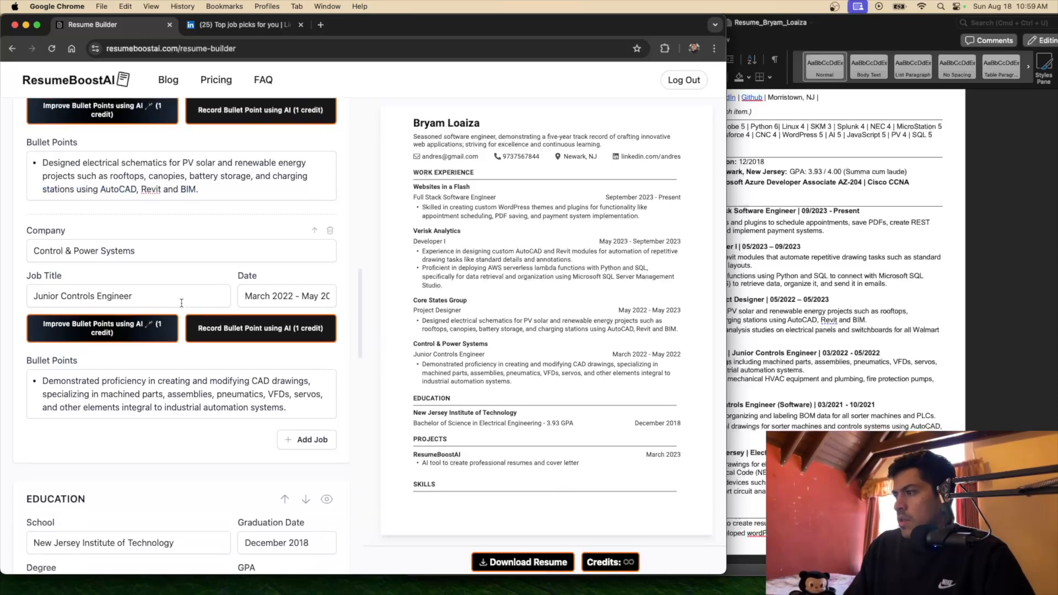
Name the second project AltTextGeneratorAI, dated September 2023
{"action": "scroll", "coordinate": [181, 303], "scroll_direction": "down", "scroll_amount": 3}
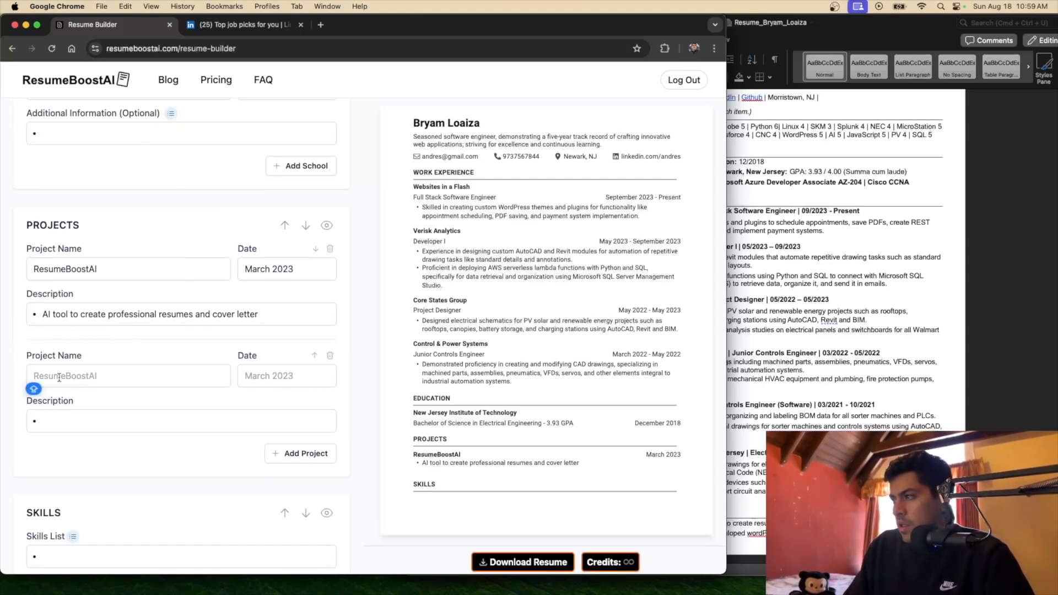
{"action": "type", "text": "AL"}
{"action": "key", "text": "BackSpace"}
{"action": "type", "text": "ItextG"}
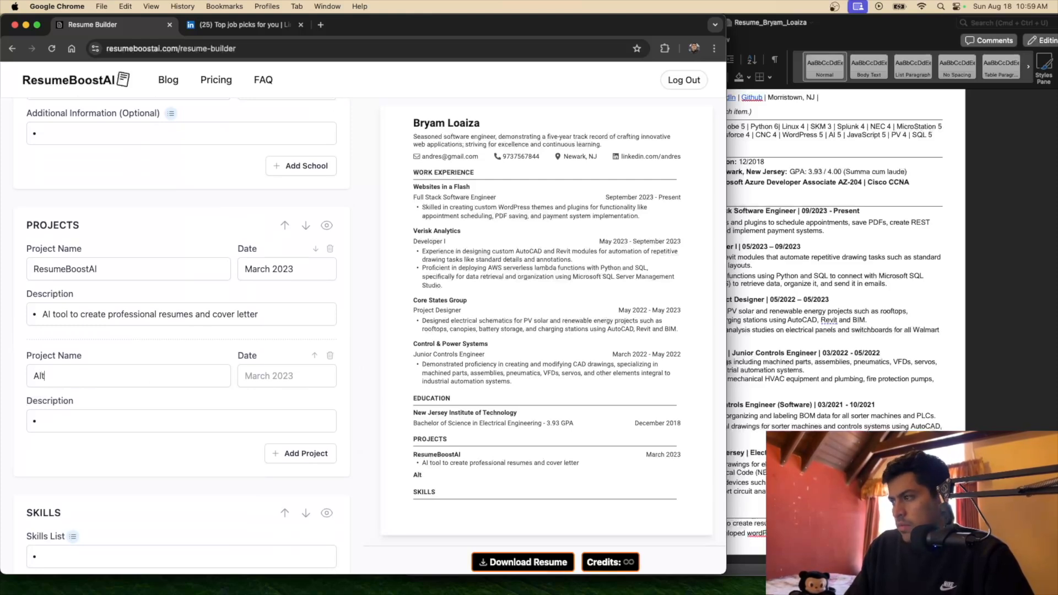
{"action": "key", "text": "BackSpace"}
{"action": "key", "text": "BackSpace"}
{"action": "key", "text": "BackSpace"}
{"action": "type", "text": "extg"}
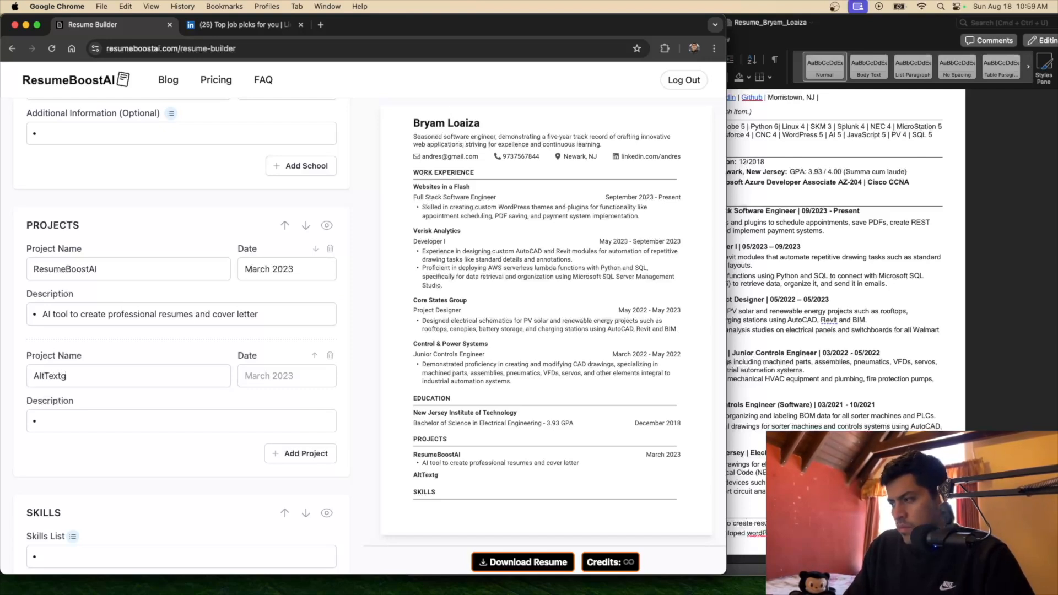
{"action": "key", "text": "BackSpace"}
{"action": "type", "text": "GeneratorAI"}
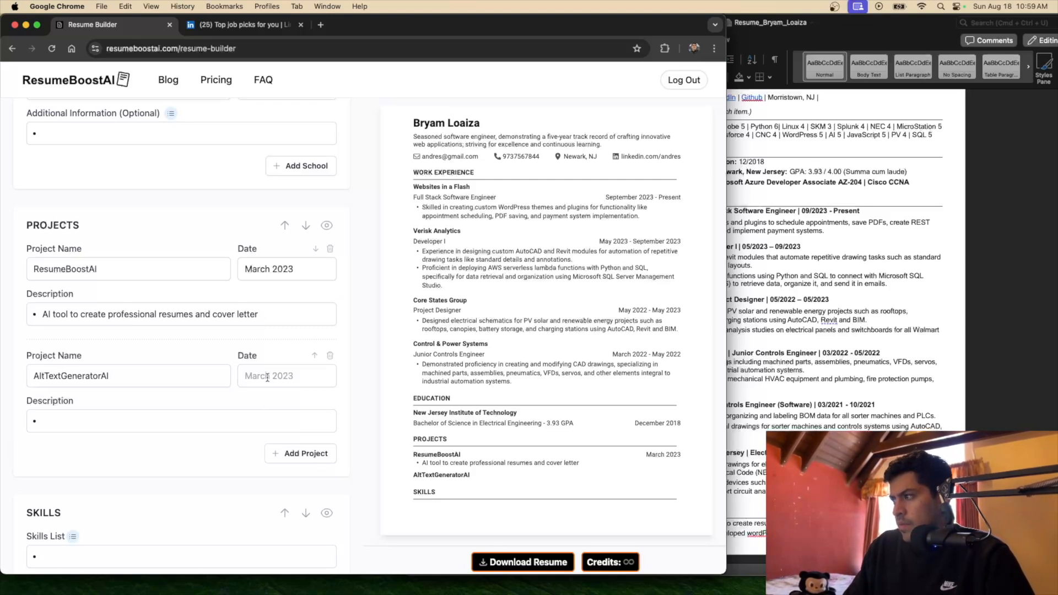
{"action": "type", "text": "Se"}
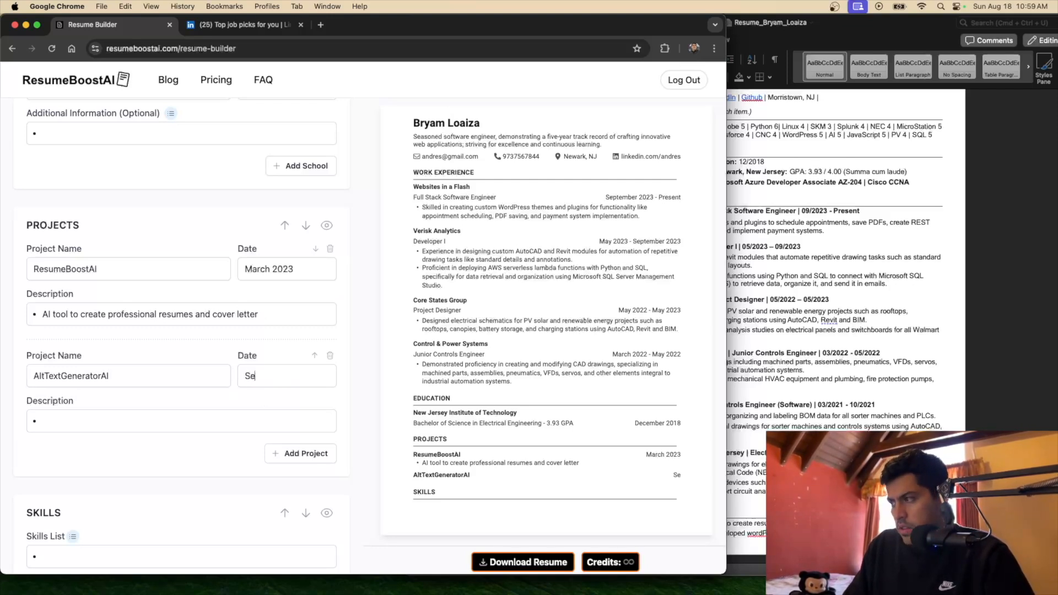
{"action": "type", "text": "ptember 2023"}
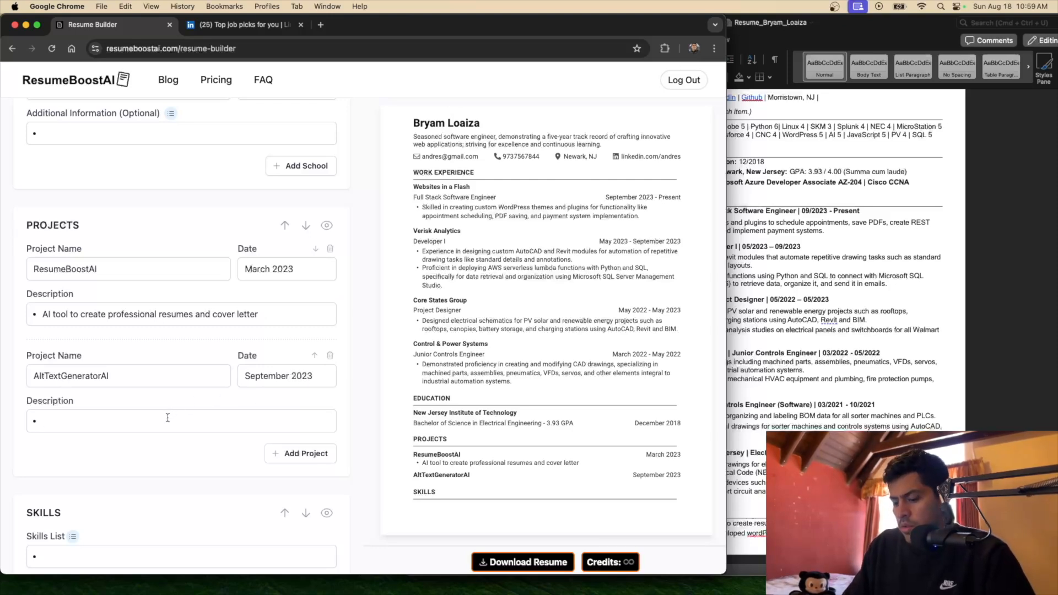
{"action": "type", "text": "Plugin to"}
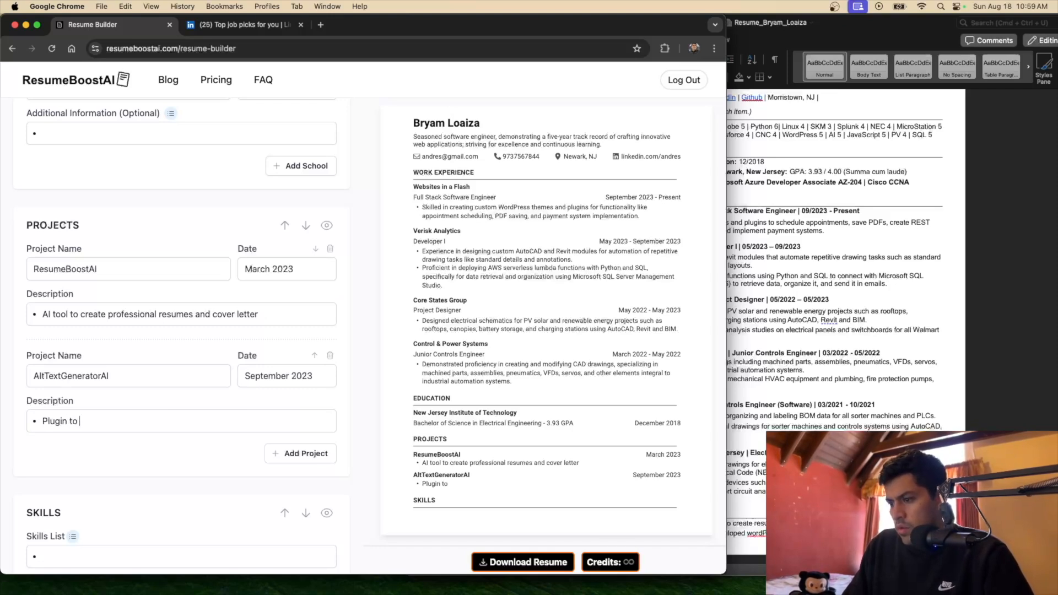
{"action": "type", "text": " cre"}
Describe it as 'WordPress plugin to create alt text for images' and delete the Control & Power Systems job
{"action": "key", "text": "BackSpace"}
{"action": "key", "text": "BackSpace"}
{"action": "key", "text": "BackSpace"}
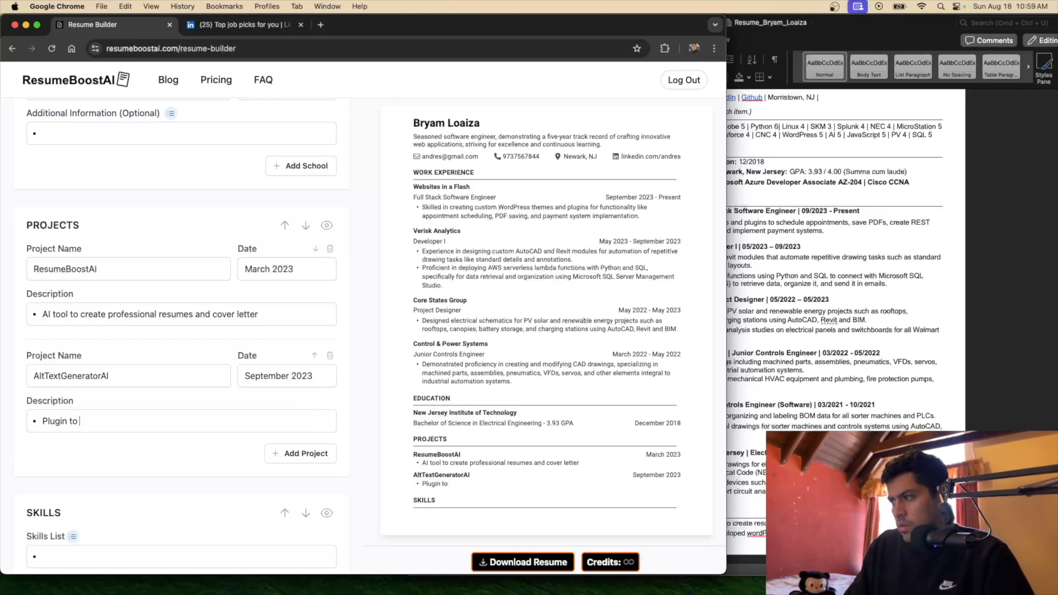
{"action": "left_click", "coordinate": [42, 421]}
{"action": "type", "text": "Wordp"}
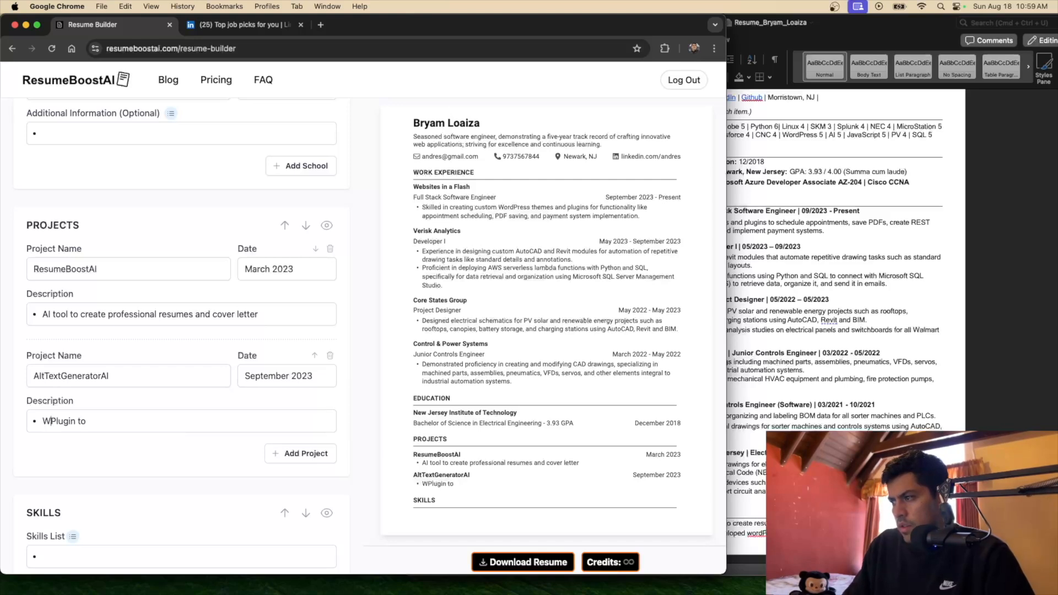
{"action": "key", "text": "BackSpace"}
{"action": "type", "text": "Press Plugin to "}
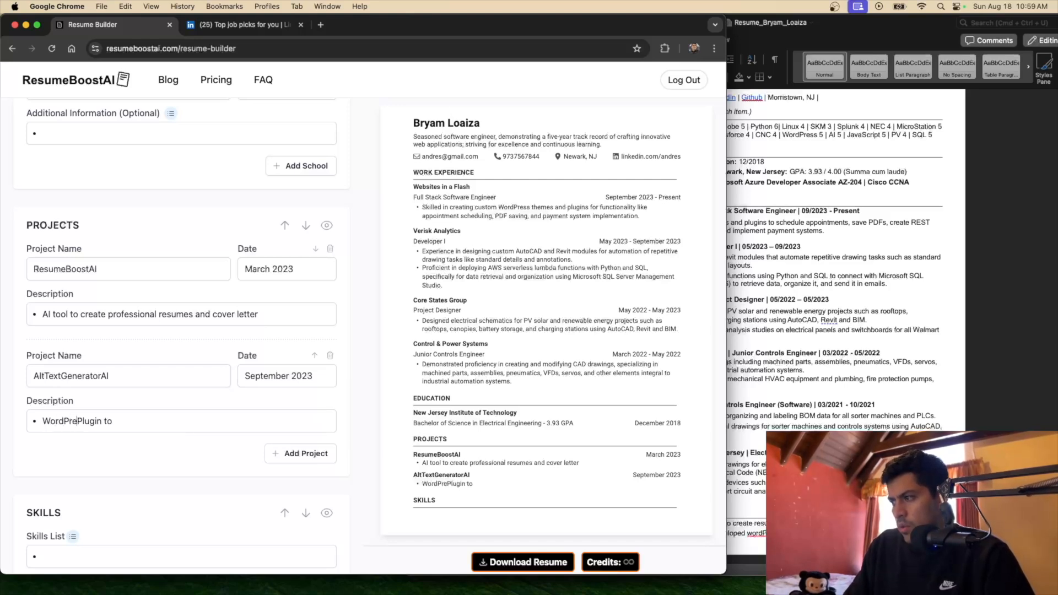
{"action": "type", "text": "create profe"}
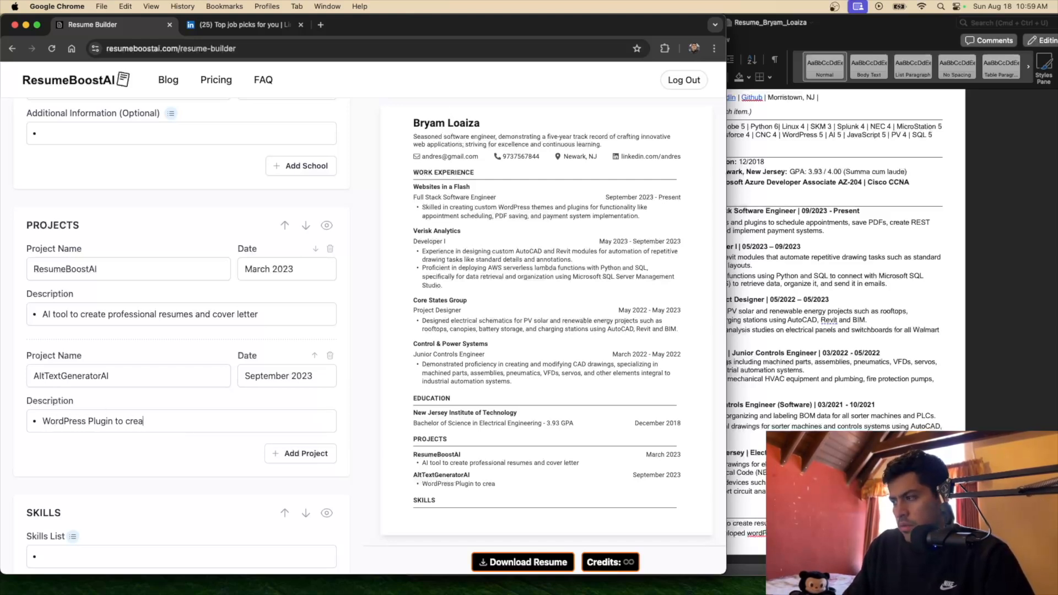
{"action": "key", "text": "BackSpace"}
{"action": "key", "text": "BackSpace"}
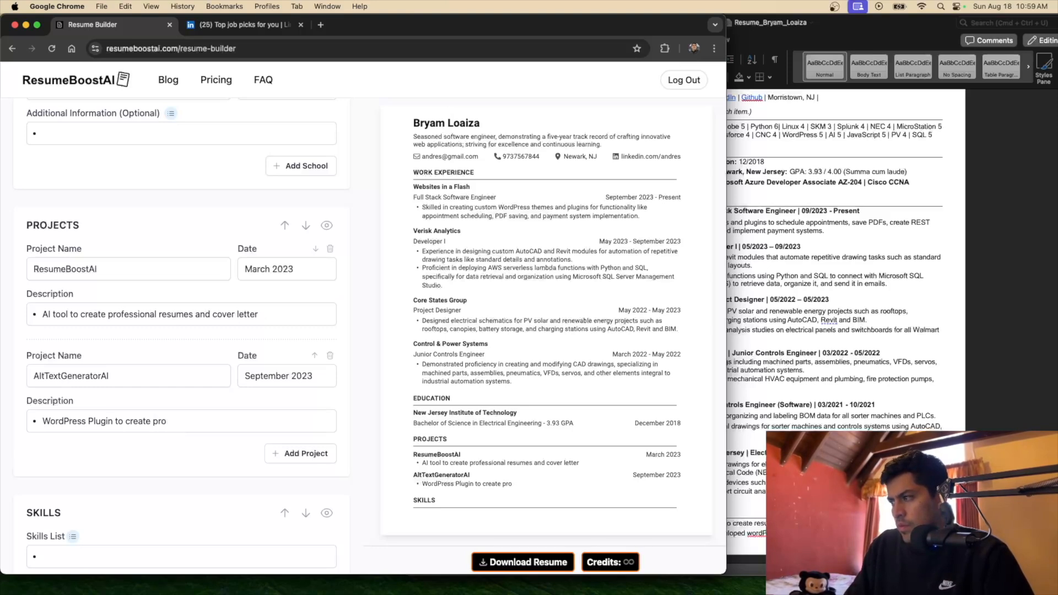
{"action": "type", "text": "alt text "}
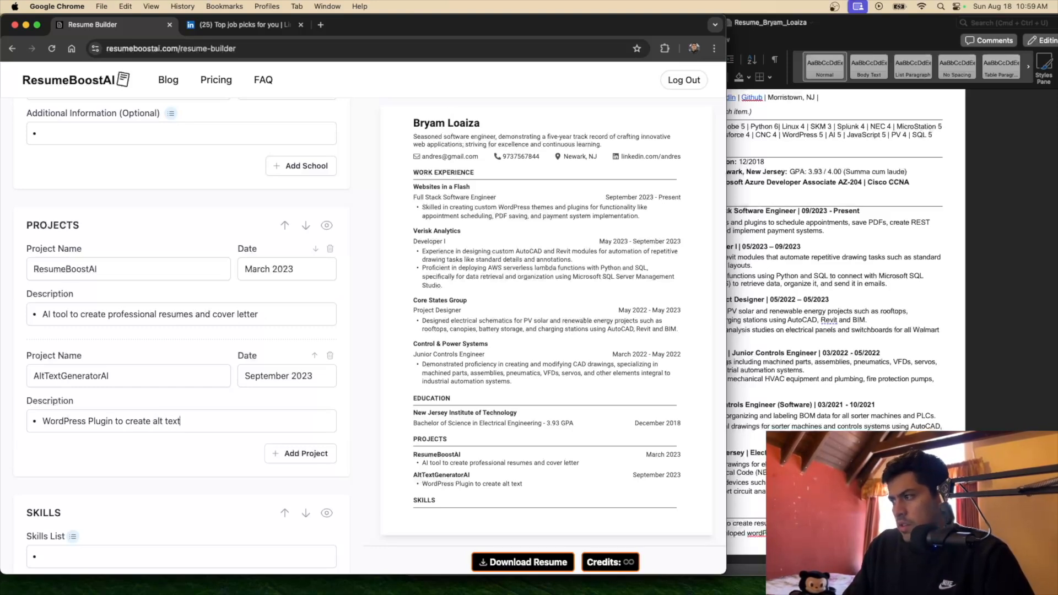
{"action": "type", "text": "for images"}
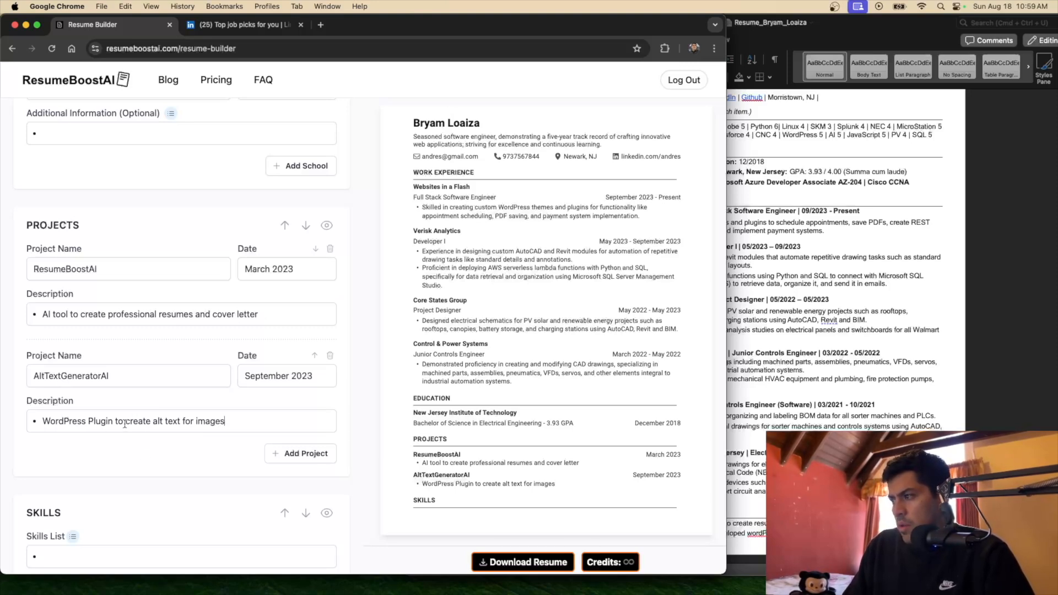
{"action": "left_click", "coordinate": [94, 421]}
{"action": "key", "text": "BackSpace"}
{"action": "type", "text": "p"}
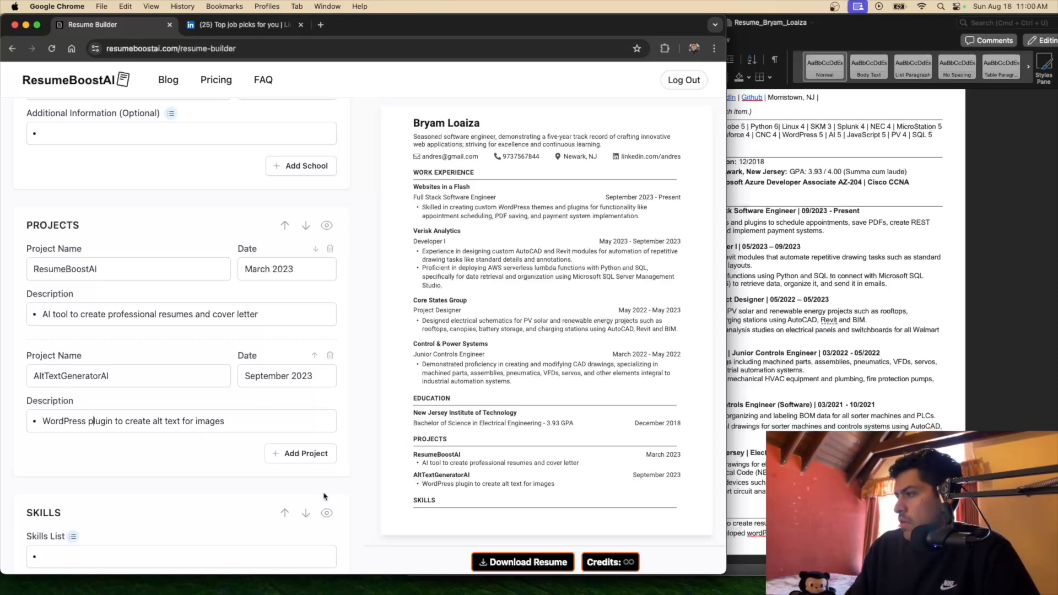
{"action": "scroll", "coordinate": [237, 326], "scroll_direction": "up", "scroll_amount": 15}
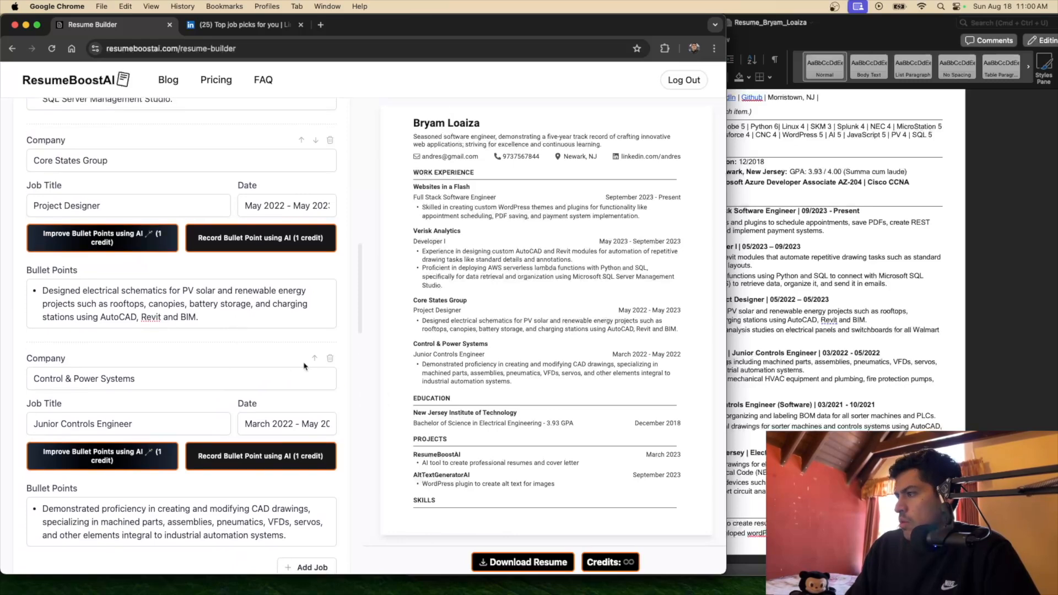
{"action": "left_click", "coordinate": [330, 362]}
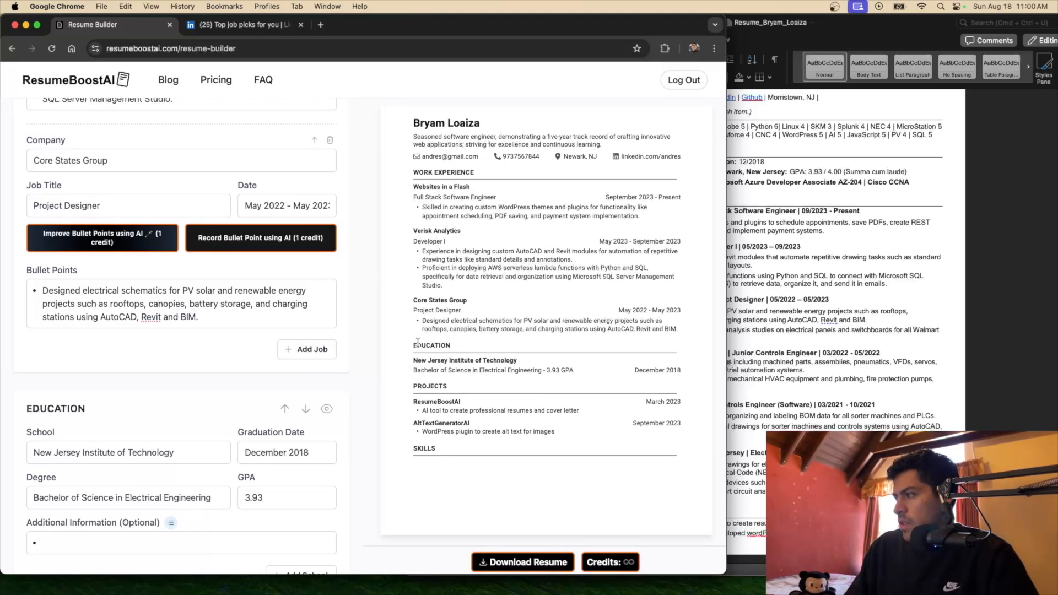
Add a 'Worked with JSON data' bullet under Websites in a Flash
{"action": "left_click", "coordinate": [203, 319]}
{"action": "scroll", "coordinate": [238, 327], "scroll_direction": "up", "scroll_amount": 3}
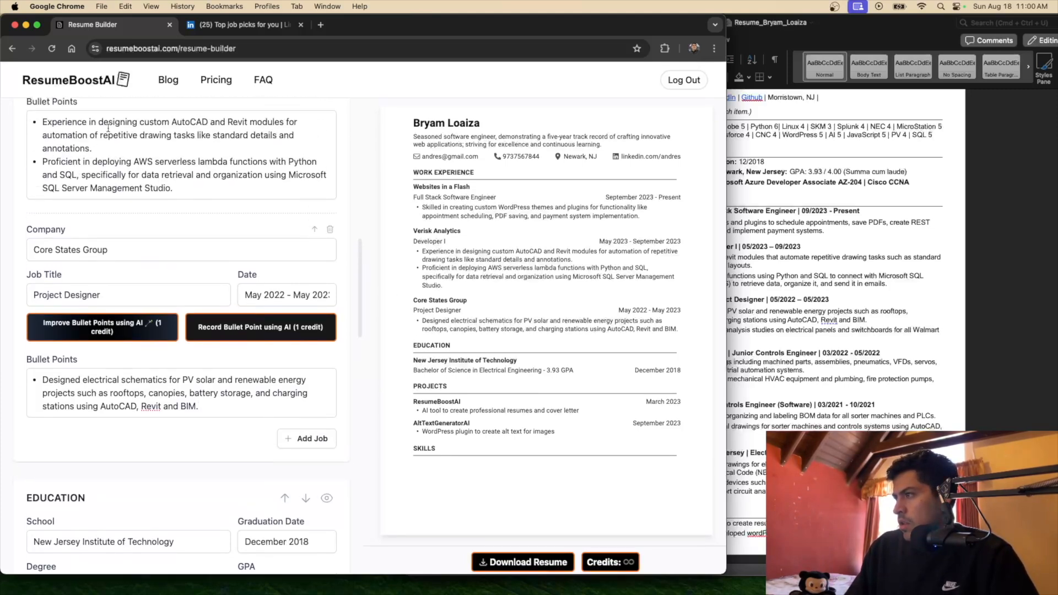
{"action": "scroll", "coordinate": [133, 209], "scroll_direction": "up", "scroll_amount": 5}
{"action": "left_click", "coordinate": [139, 185]}
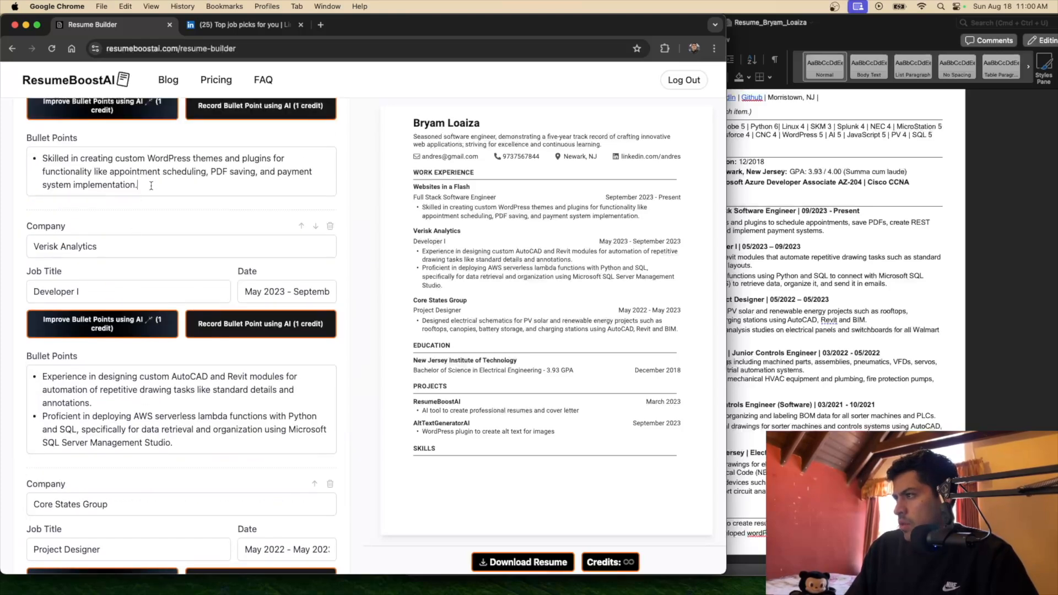
{"action": "key", "text": "Return"}
{"action": "type", "text": "Worked"}
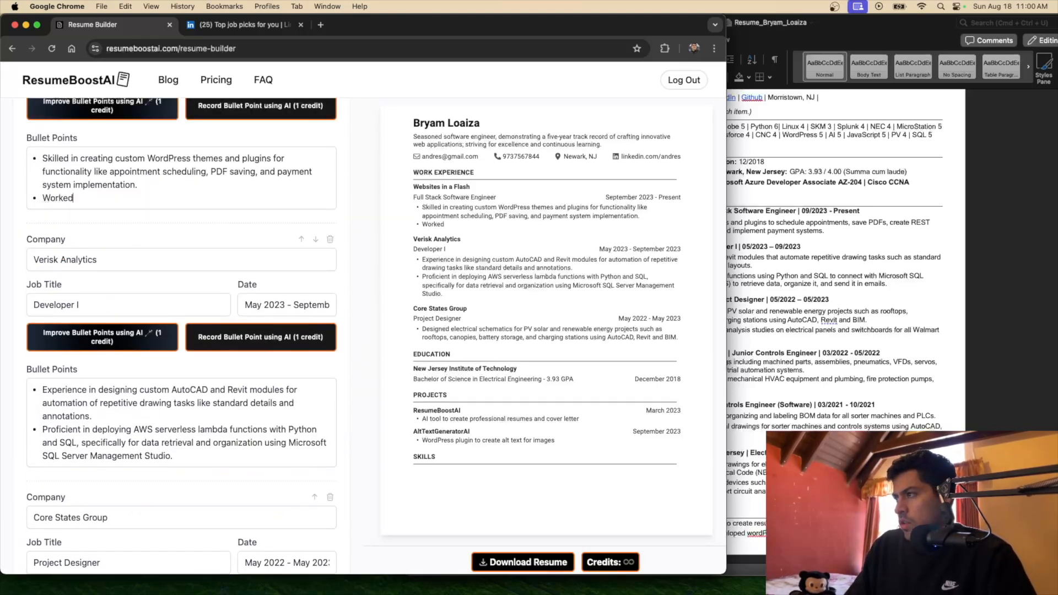
{"action": "type", "text": " with JSON data"}
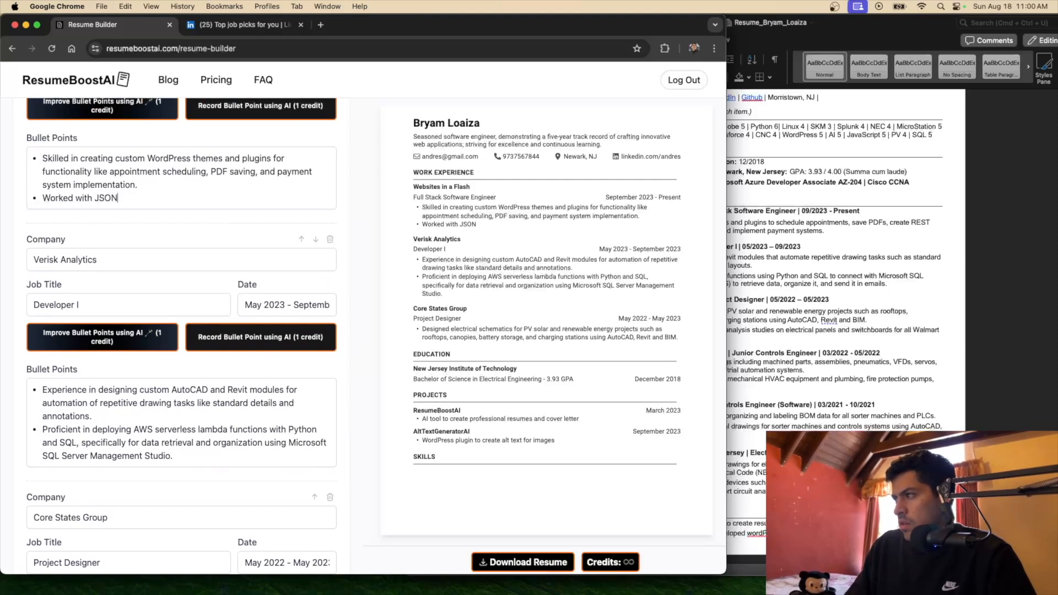
Have AI rewrite the Websites in a Flash bullets into polished WordPress and JSON wording
{"action": "left_click", "coordinate": [125, 115]}
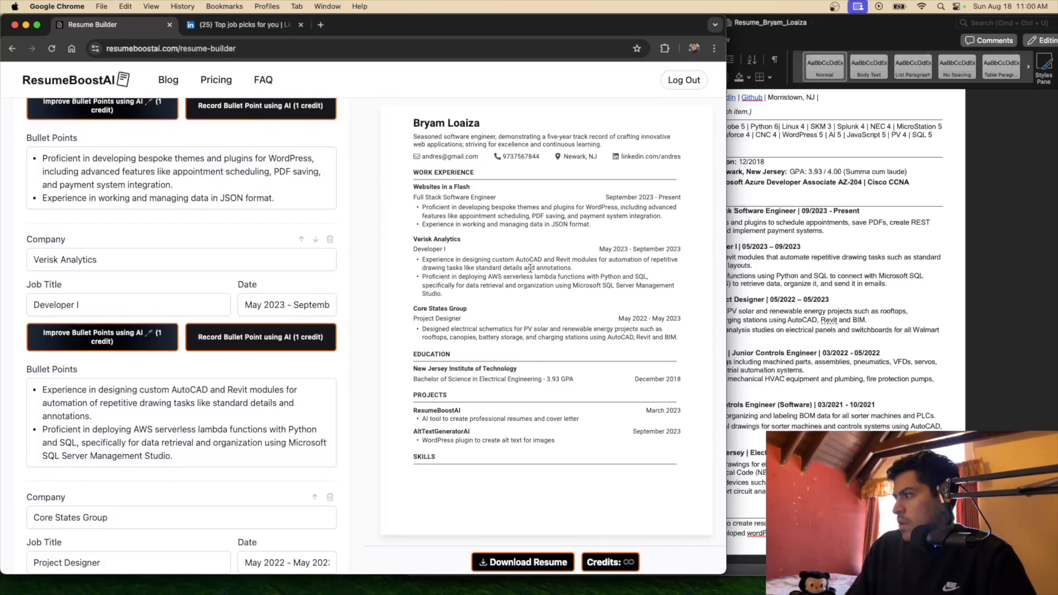
{"action": "scroll", "coordinate": [530, 267], "scroll_direction": "down", "scroll_amount": 2}
{"action": "scroll", "coordinate": [527, 305], "scroll_direction": "up", "scroll_amount": 2}
{"action": "scroll", "coordinate": [196, 347], "scroll_direction": "down", "scroll_amount": 10}
{"action": "scroll", "coordinate": [197, 346], "scroll_direction": "down", "scroll_amount": 5}
{"action": "scroll", "coordinate": [197, 349], "scroll_direction": "down", "scroll_amount": 3}
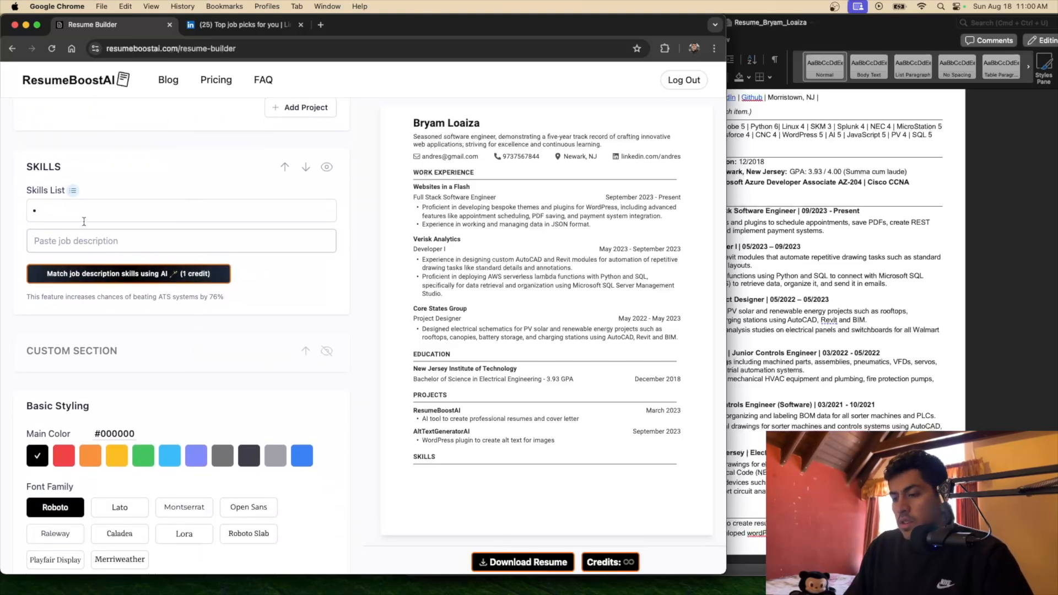
Try 'Python, JavaScript' in the Skills list, then delete it so Skills stays empty
{"action": "left_click", "coordinate": [84, 243]}
{"action": "left_click", "coordinate": [54, 214]}
{"action": "type", "text": "Python, Javsa"}
{"action": "key", "text": "BackSpace"}
{"action": "key", "text": "BackSpace"}
{"action": "type", "text": "aScript"}
{"action": "key", "text": "BackSpace"}
{"action": "key", "text": "BackSpace"}
{"action": "key", "text": "BackSpace"}
{"action": "key", "text": "BackSpace"}
{"action": "key", "text": "BackSpace"}
{"action": "key", "text": "BackSpace"}
{"action": "key", "text": "BackSpace"}
{"action": "key", "text": "BackSpace"}
{"action": "key", "text": "BackSpace"}
{"action": "key", "text": "BackSpace"}
{"action": "key", "text": "BackSpace"}
{"action": "key", "text": "BackSpace"}
{"action": "key", "text": "BackSpace"}
{"action": "key", "text": "BackSpace"}
{"action": "key", "text": "BackSpace"}
{"action": "key", "text": "BackSpace"}
{"action": "key", "text": "BackSpace"}
{"action": "key", "text": "BackSpace"}
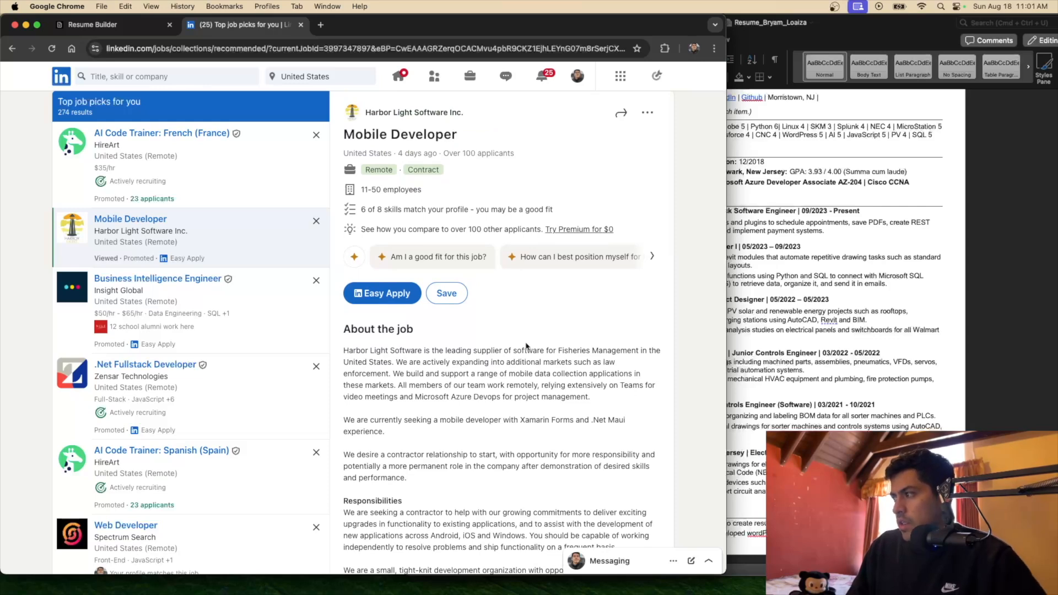
Paste the LinkedIn Mobile Developer posting's description into the job description box
{"action": "left_click_drag", "start_coordinate": [344, 326], "coordinate": [516, 391]}
{"action": "left_click", "coordinate": [428, 236]}
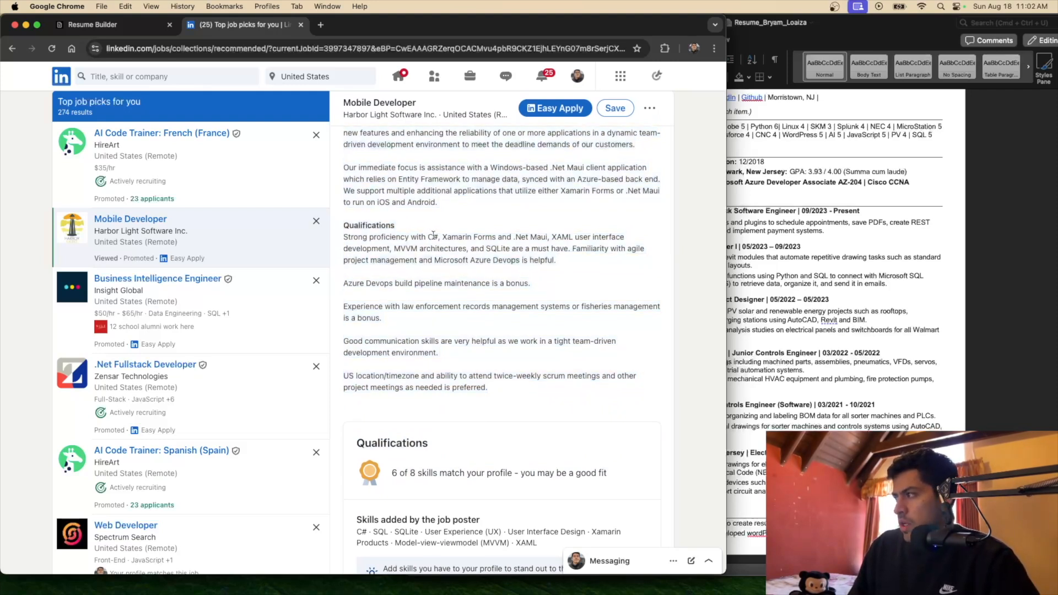
{"action": "left_click_drag", "start_coordinate": [445, 236], "coordinate": [479, 241]}
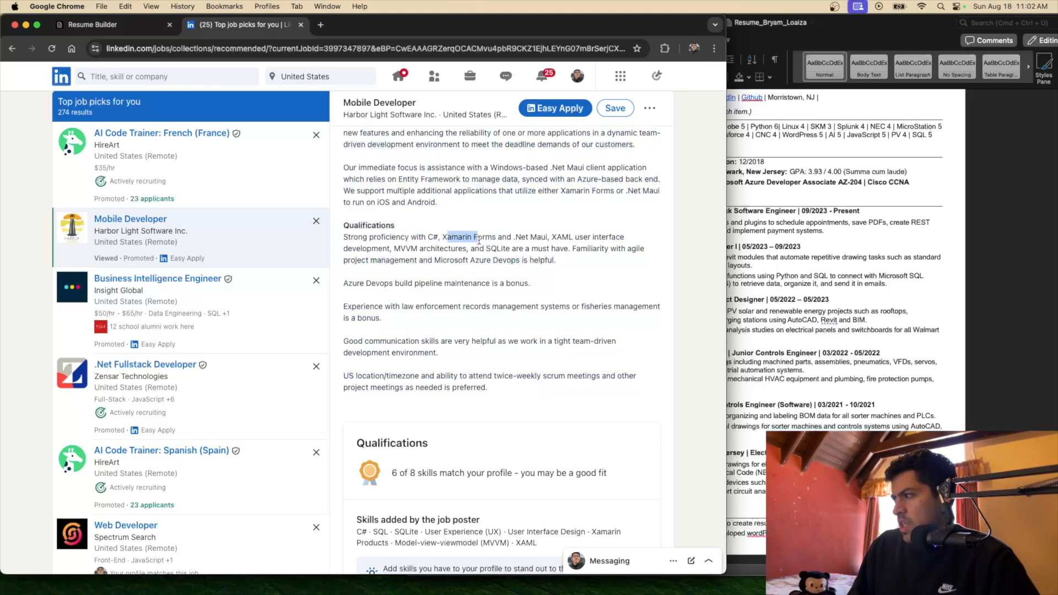
{"action": "left_click", "coordinate": [547, 245]}
{"action": "left_click_drag", "start_coordinate": [516, 237], "coordinate": [535, 236]}
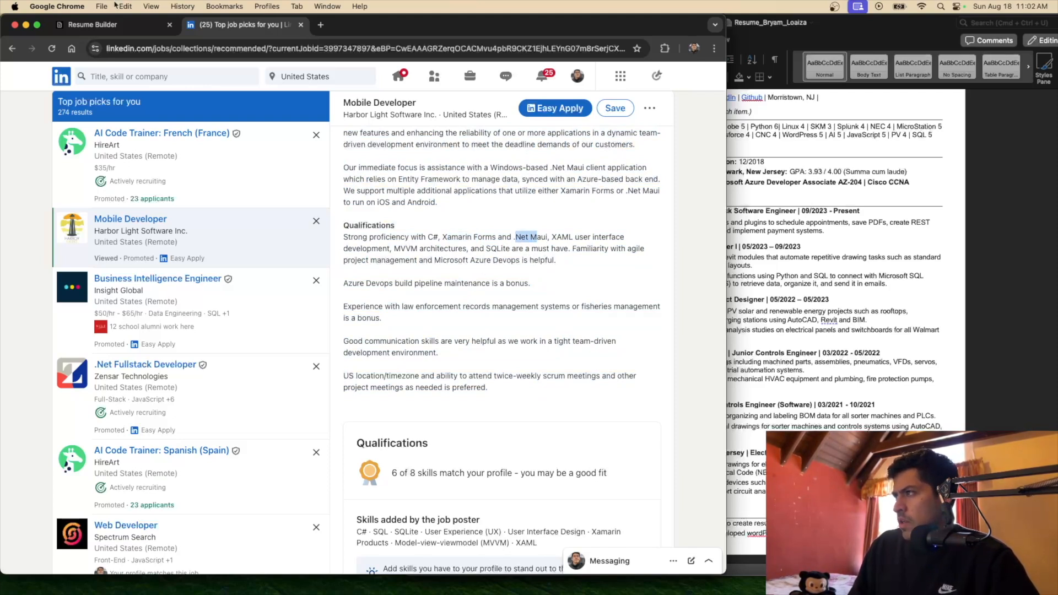
{"action": "left_click", "coordinate": [89, 25]}
{"action": "left_click", "coordinate": [82, 236]}
{"action": "key", "text": "cmd+v"}
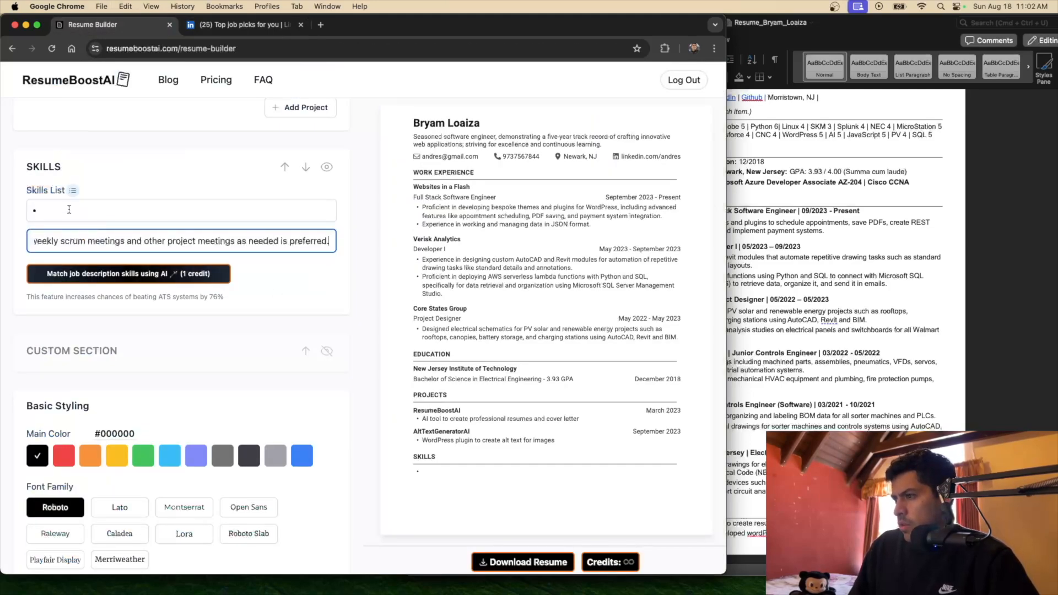
Generate AI-matched skills: C#, Xamarin Forms, .Net Maui, XAML, MVVM, SQLite, Azure Devops
{"action": "left_click", "coordinate": [89, 217]}
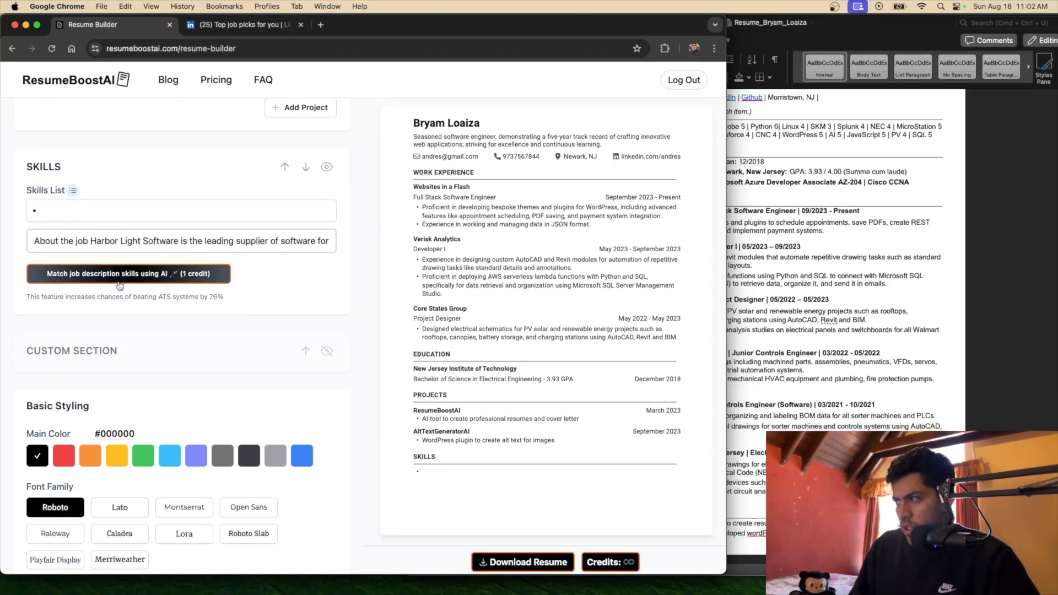
{"action": "left_click", "coordinate": [143, 279]}
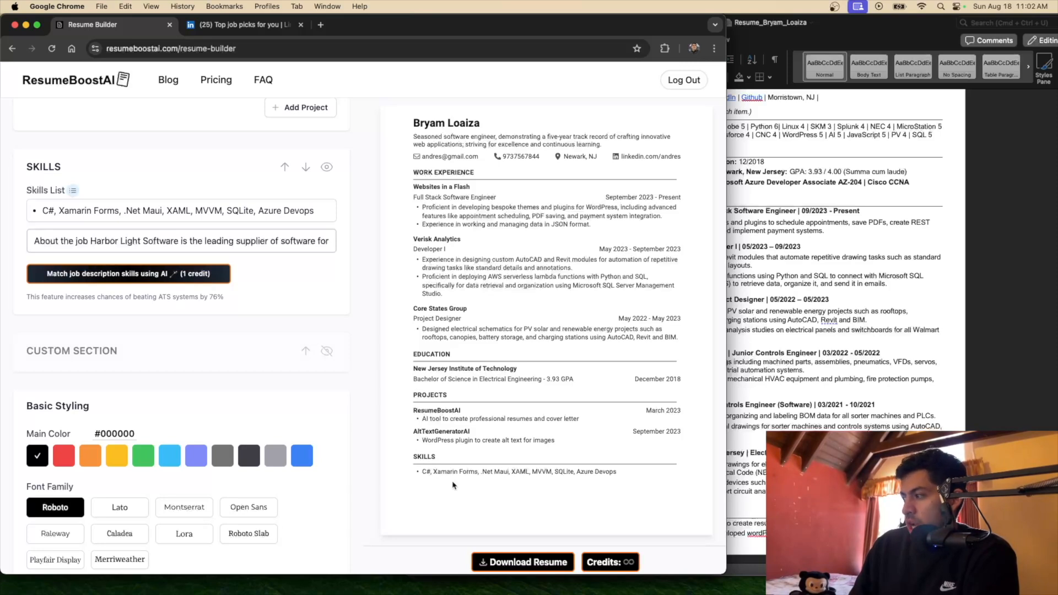
{"action": "left_click_drag", "start_coordinate": [424, 473], "coordinate": [448, 473]}
{"action": "left_click", "coordinate": [465, 479]}
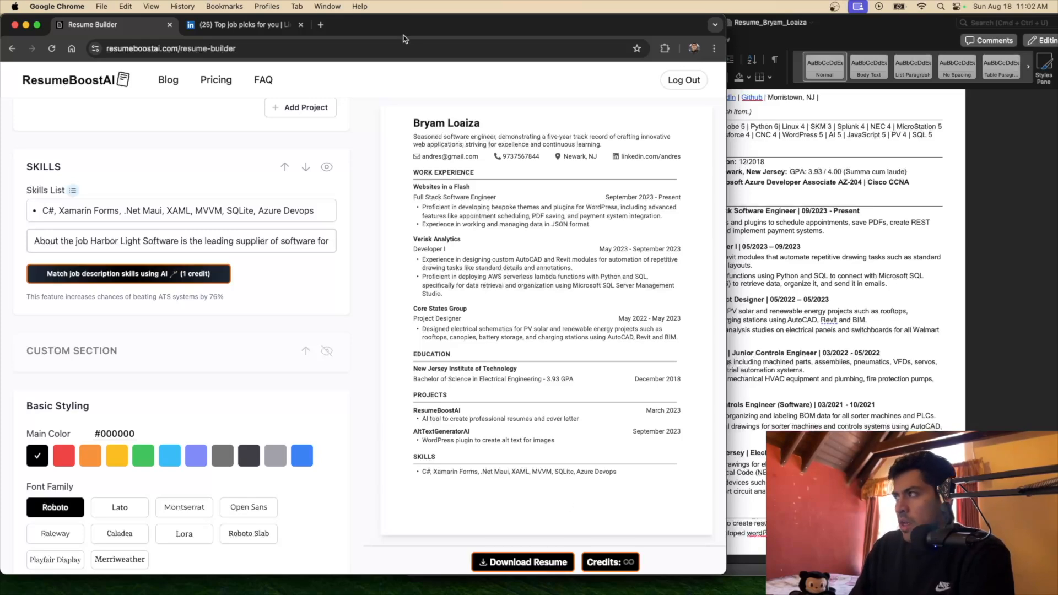
Check the C# and Xamarin qualifications in the LinkedIn Mobile Developer posting
{"action": "left_click", "coordinate": [242, 25]}
{"action": "scroll", "coordinate": [518, 361], "scroll_direction": "down", "scroll_amount": 3}
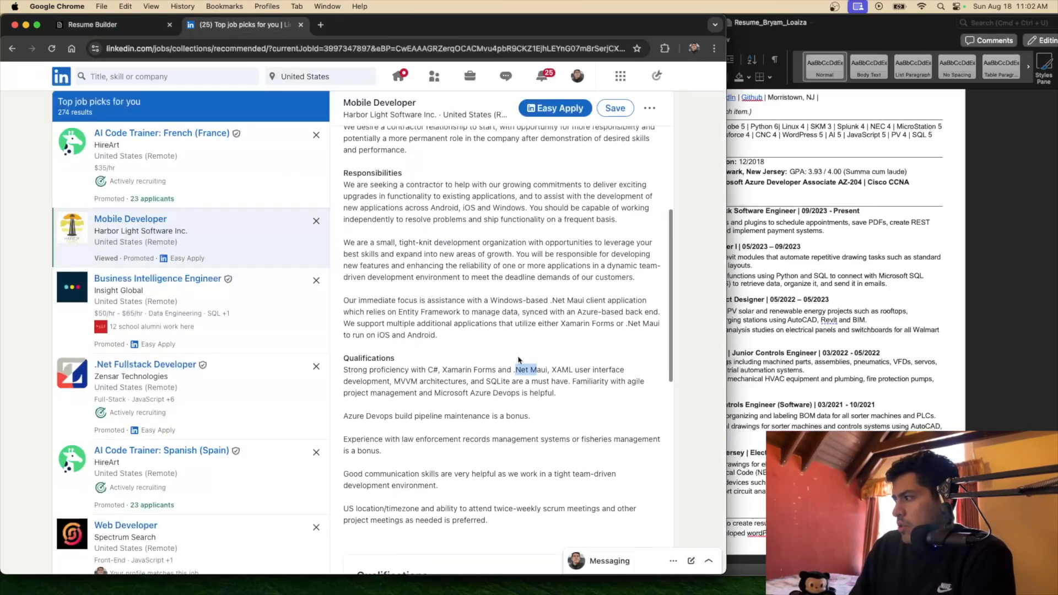
{"action": "left_click_drag", "start_coordinate": [426, 312], "coordinate": [474, 317]}
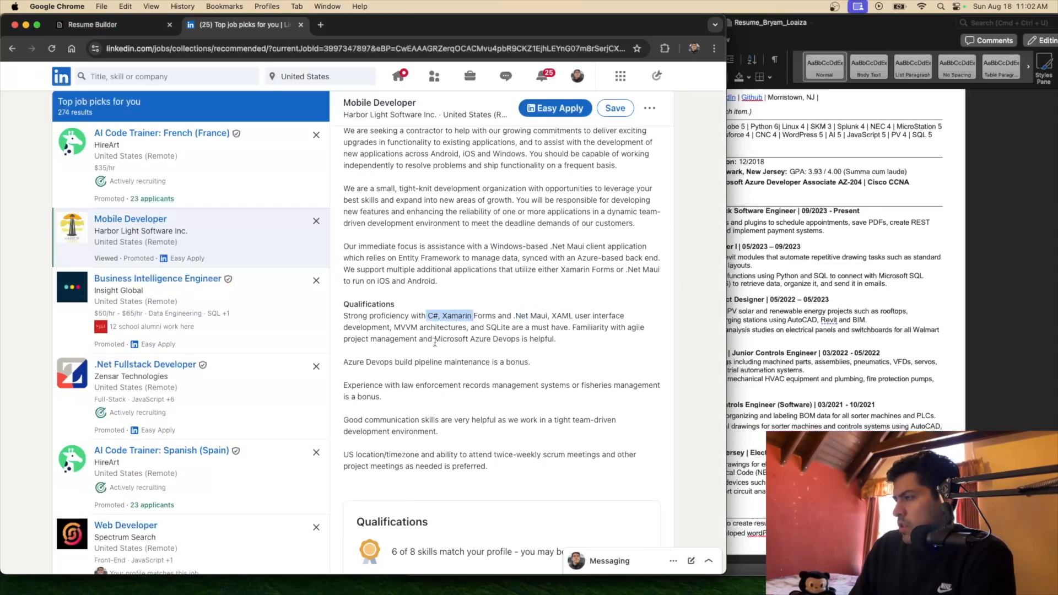
{"action": "left_click", "coordinate": [110, 25]}
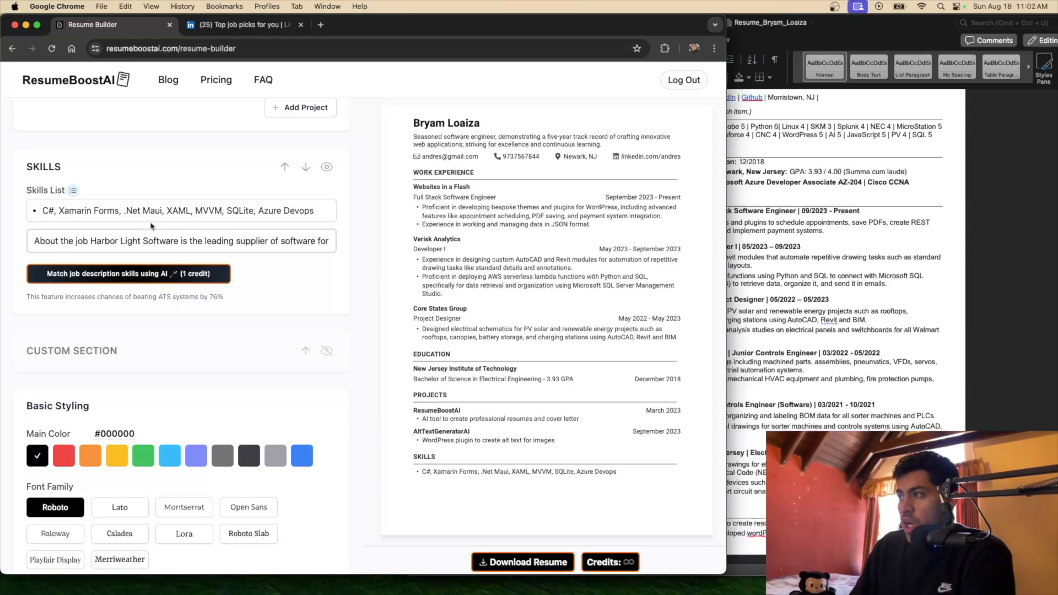
Open the .Net Fullstack Developer posting and copy its full job description
{"action": "left_click", "coordinate": [249, 26]}
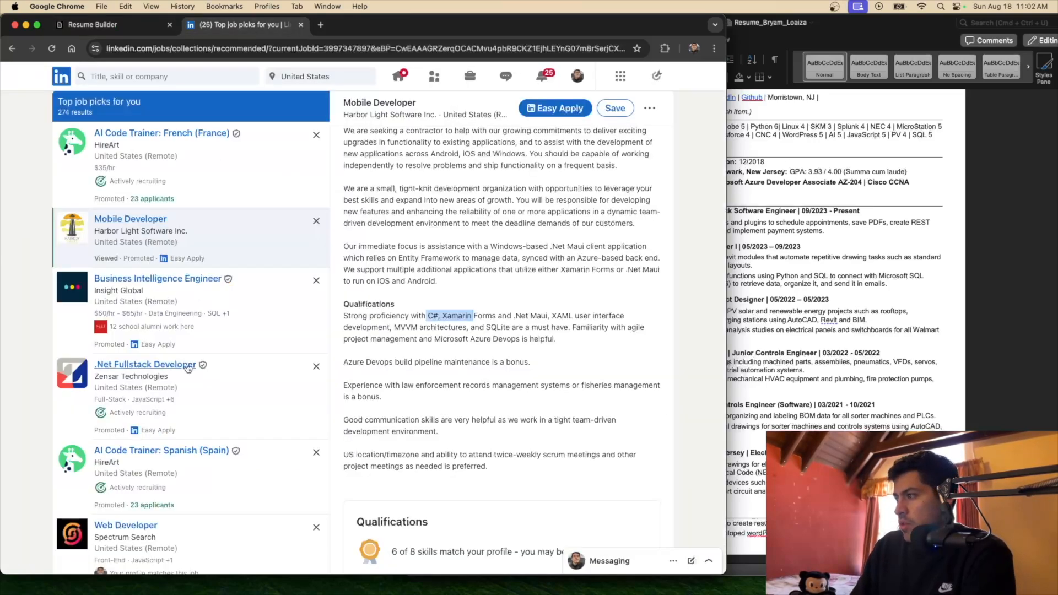
{"action": "scroll", "coordinate": [212, 298], "scroll_direction": "down", "scroll_amount": 3}
{"action": "left_click", "coordinate": [212, 297]}
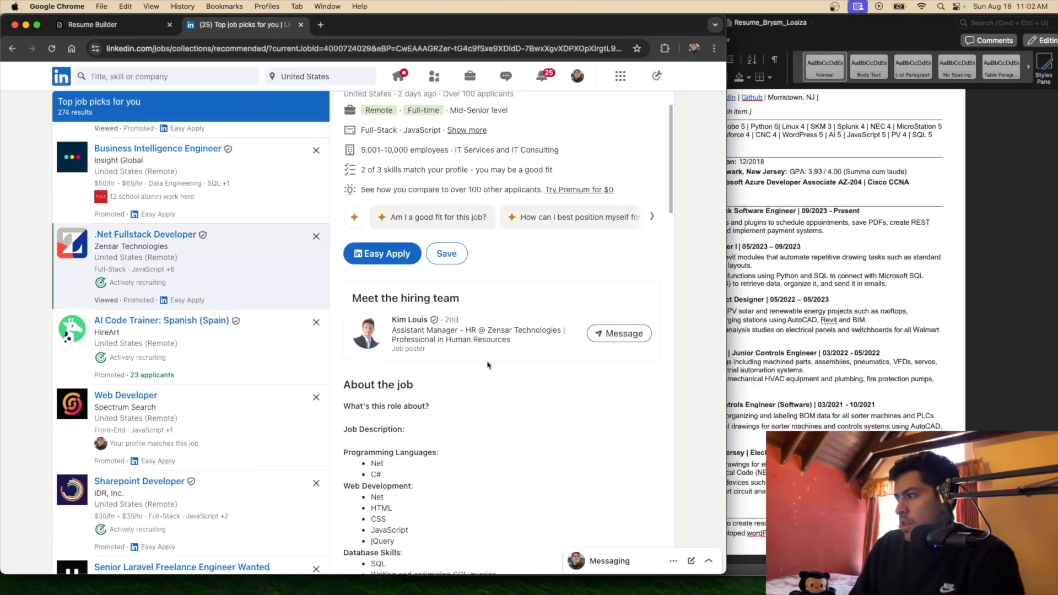
{"action": "scroll", "coordinate": [389, 261], "scroll_direction": "down", "scroll_amount": 5}
{"action": "scroll", "coordinate": [389, 261], "scroll_direction": "up", "scroll_amount": 1}
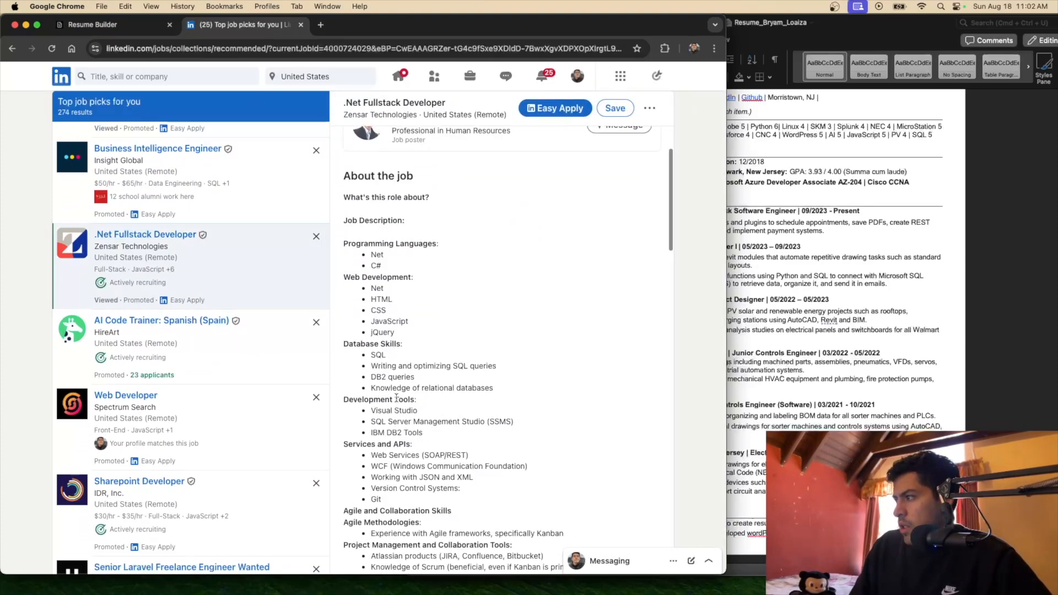
{"action": "left_click_drag", "start_coordinate": [343, 176], "coordinate": [534, 459]}
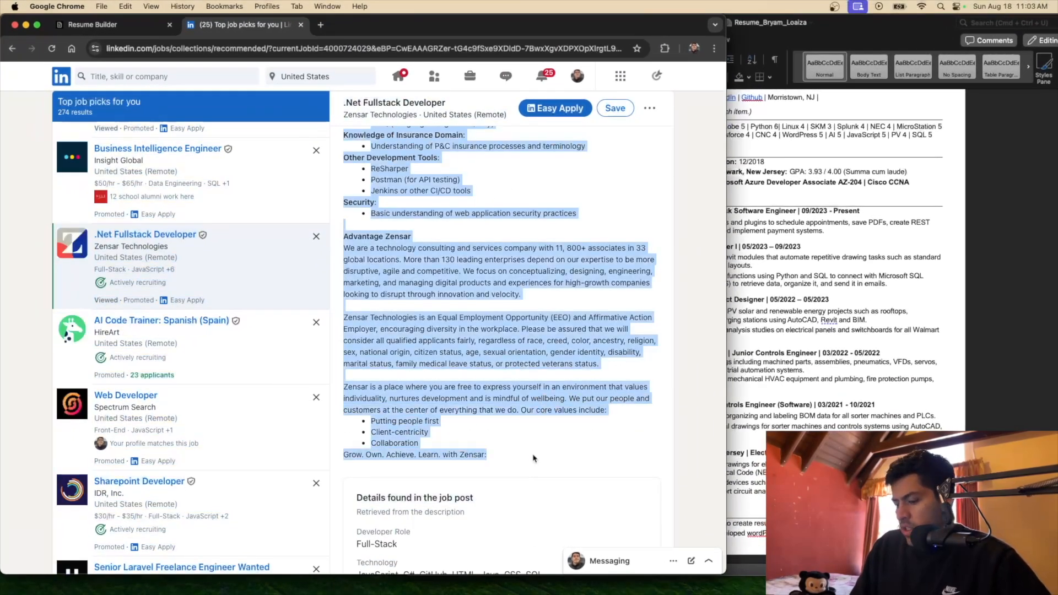
{"action": "scroll", "coordinate": [422, 220], "scroll_direction": "up", "scroll_amount": 4}
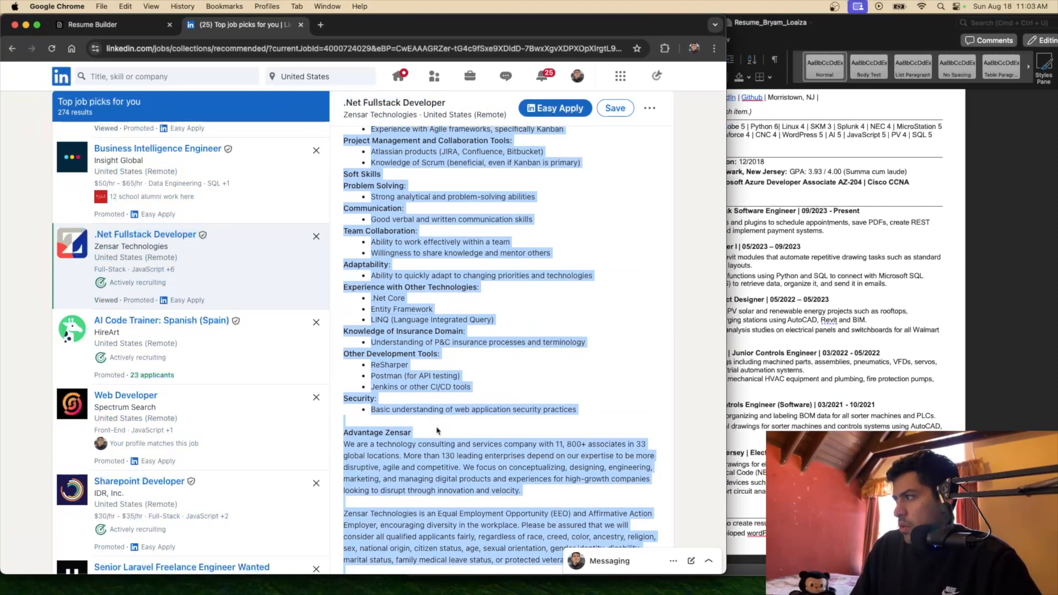
{"action": "left_click", "coordinate": [105, 25]}
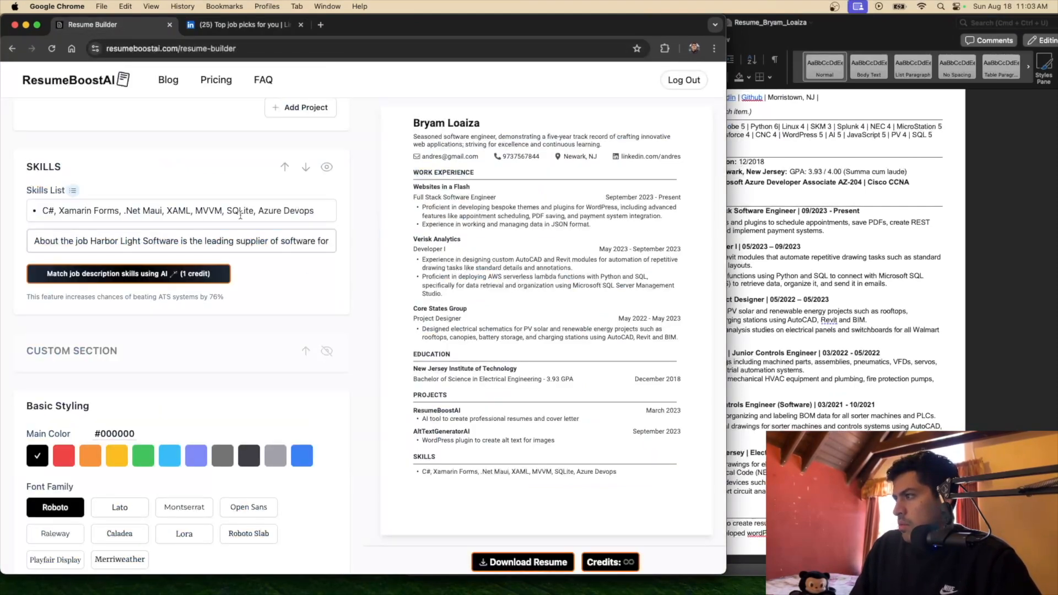
Clear the skills, paste the .Net Fullstack description, and regenerate AI-matched skills
{"action": "key", "text": "super+a"}
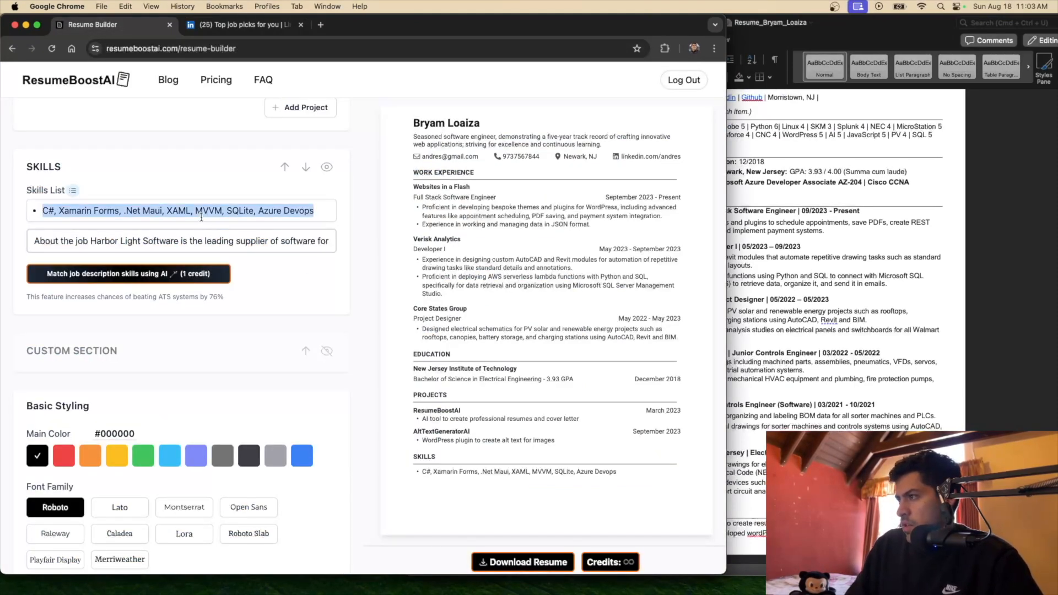
{"action": "key", "text": "BackSpace"}
{"action": "left_click", "coordinate": [179, 241]}
{"action": "key", "text": "super+a"}
{"action": "key", "text": "super+v"}
{"action": "left_click", "coordinate": [153, 276]}
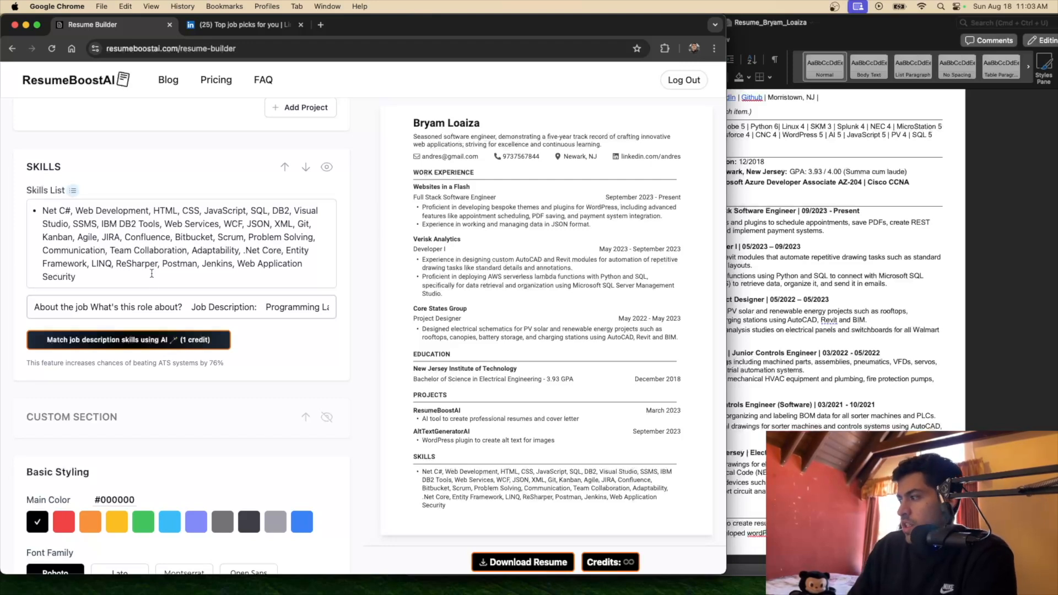
Remove Web Application Security and the soft skills from the list and append Python
{"action": "left_click_drag", "start_coordinate": [151, 273], "coordinate": [238, 263]}
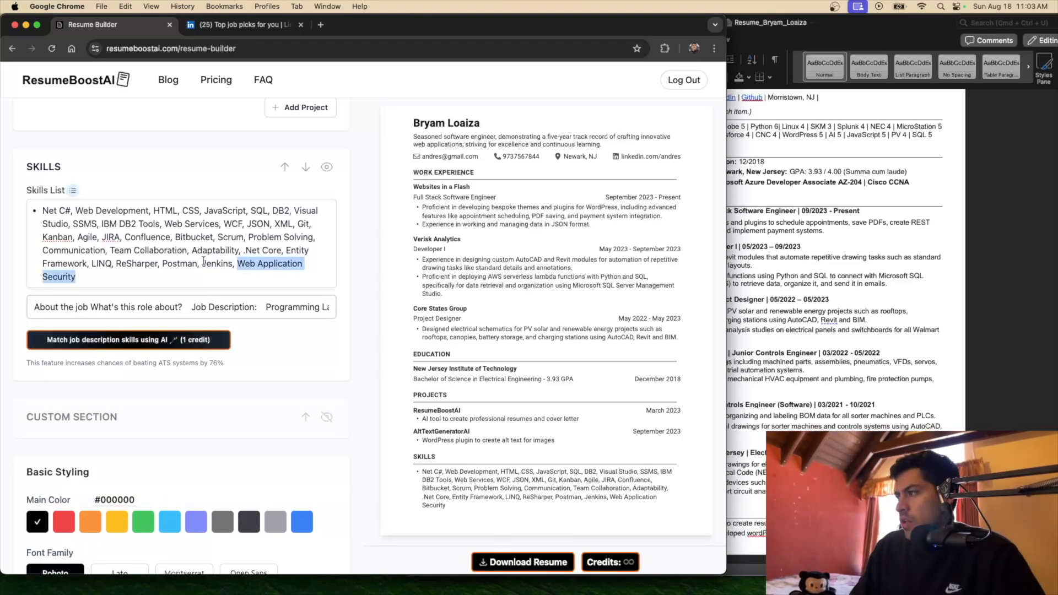
{"action": "key", "text": "BackSpace"}
{"action": "key", "text": "BackSpace"}
{"action": "key", "text": "BackSpace"}
{"action": "key", "text": "BackSpace"}
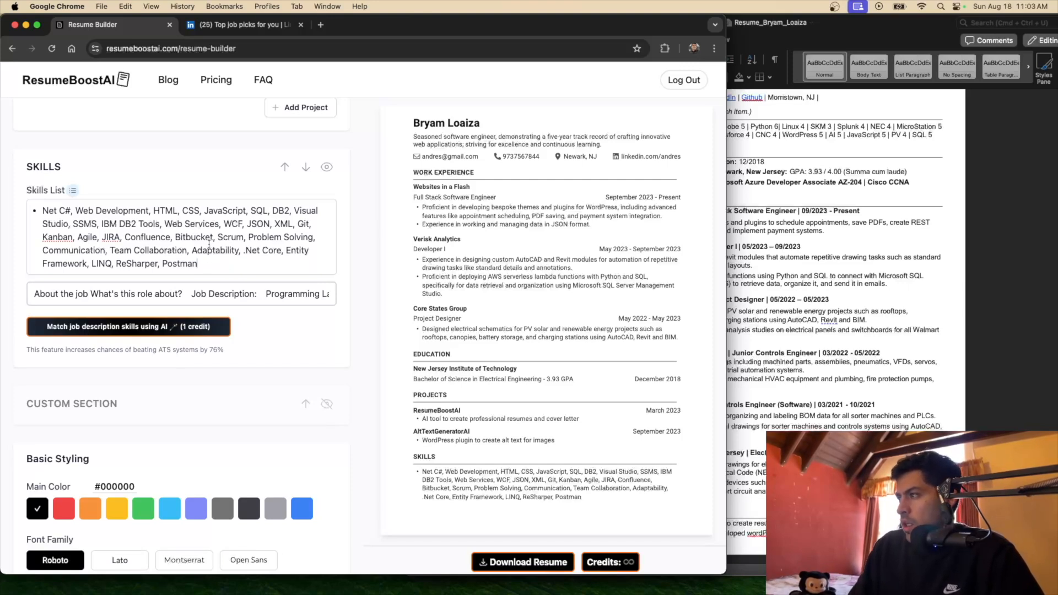
{"action": "type", "text": ", P"}
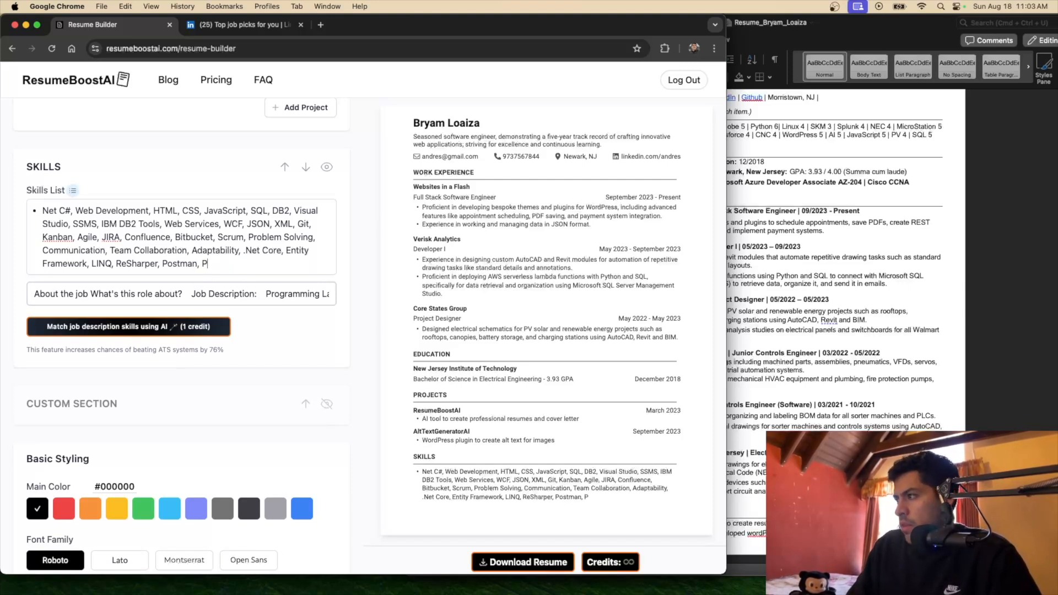
{"action": "type", "text": "ython"}
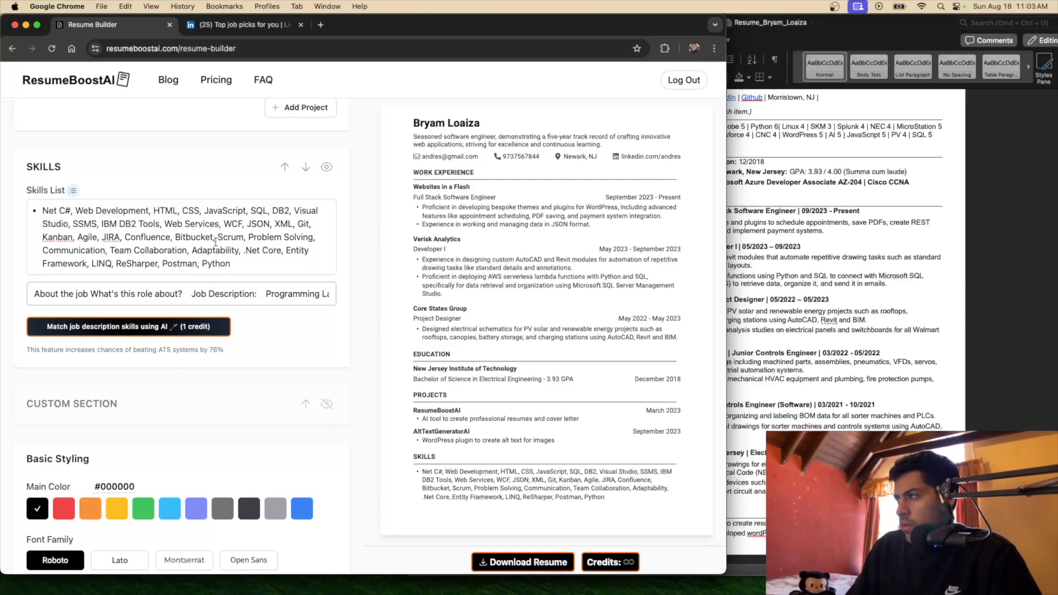
{"action": "mouse_move", "coordinate": [250, 237]}
{"action": "left_mouse_down"}
{"action": "mouse_move", "coordinate": [319, 238]}
{"action": "mouse_move", "coordinate": [146, 251]}
{"action": "mouse_move", "coordinate": [240, 250]}
{"action": "left_mouse_up"}
{"action": "key", "text": "BackSpace"}
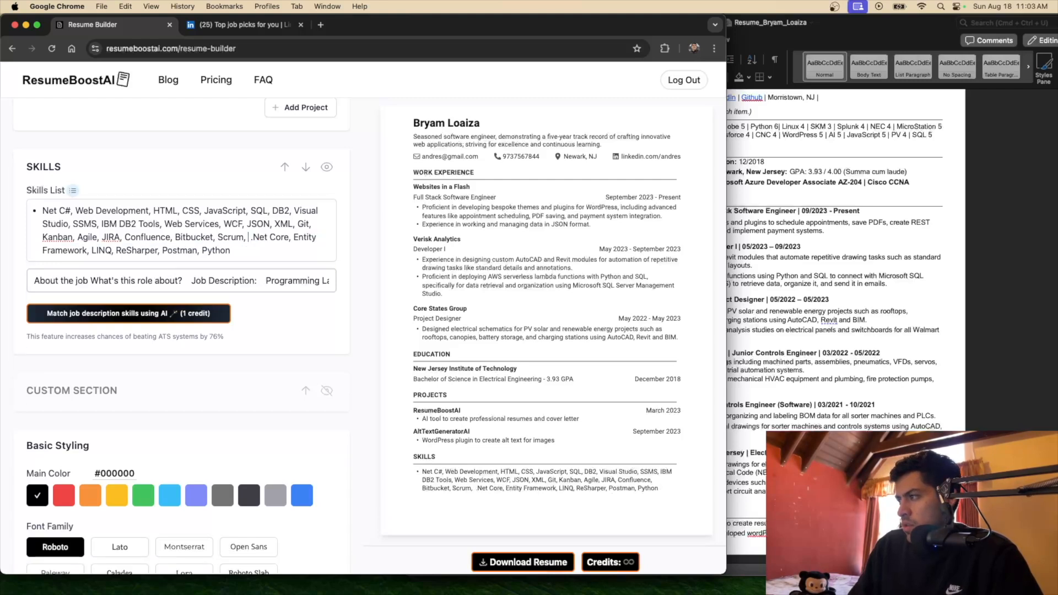
{"action": "key", "text": "BackSpace"}
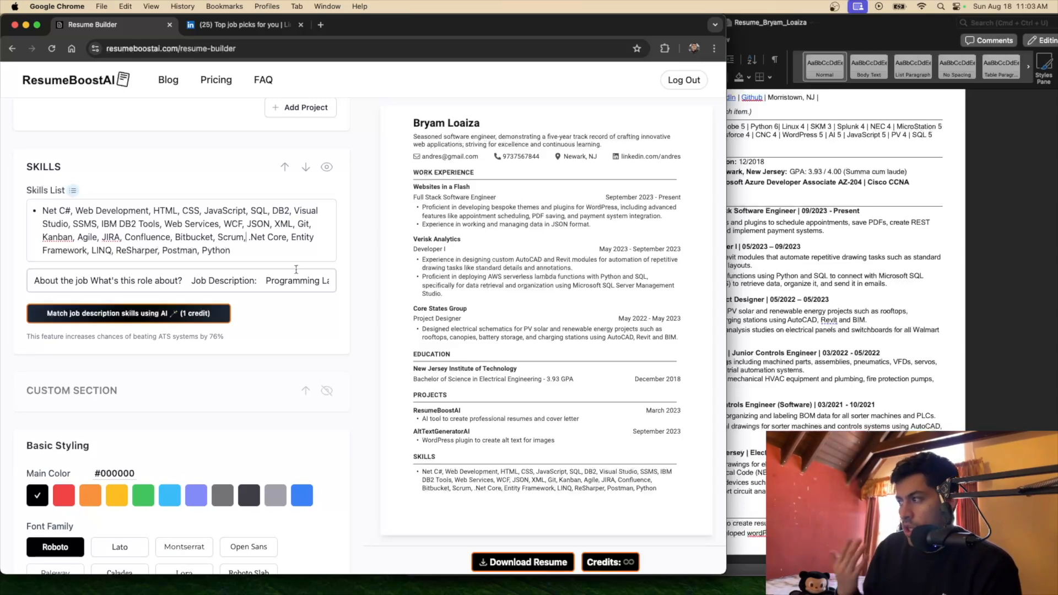
{"action": "scroll", "coordinate": [296, 270], "scroll_direction": "up", "scroll_amount": 1}
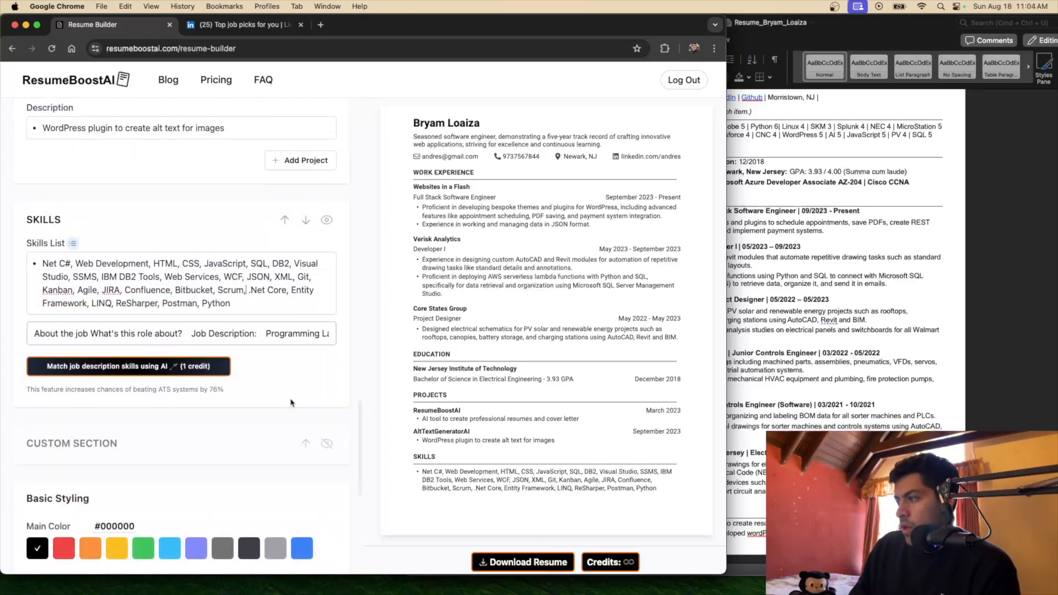
{"action": "scroll", "coordinate": [264, 380], "scroll_direction": "down", "scroll_amount": 4}
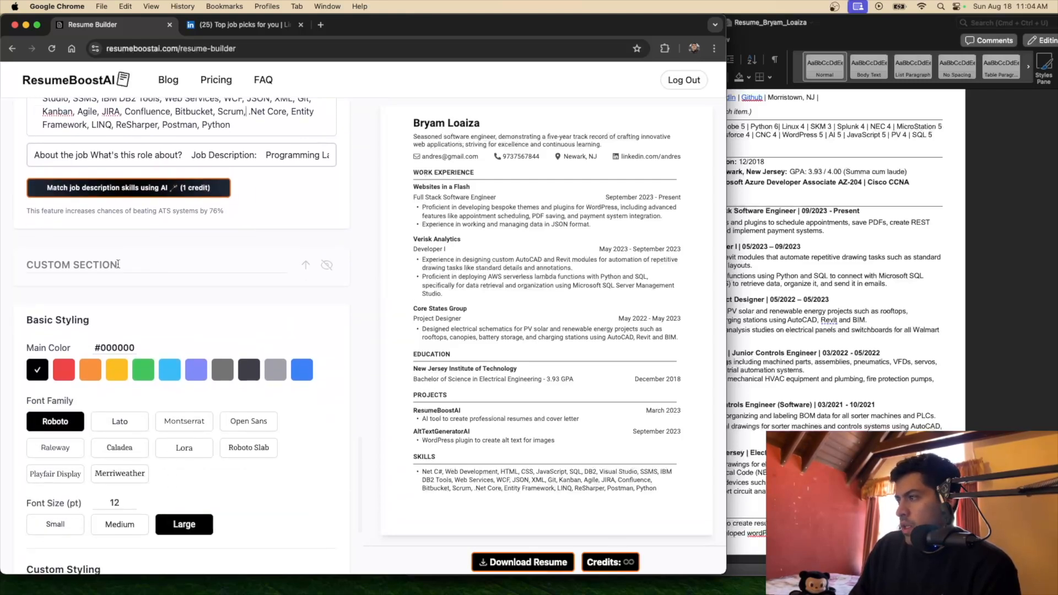
{"action": "left_click", "coordinate": [327, 265]}
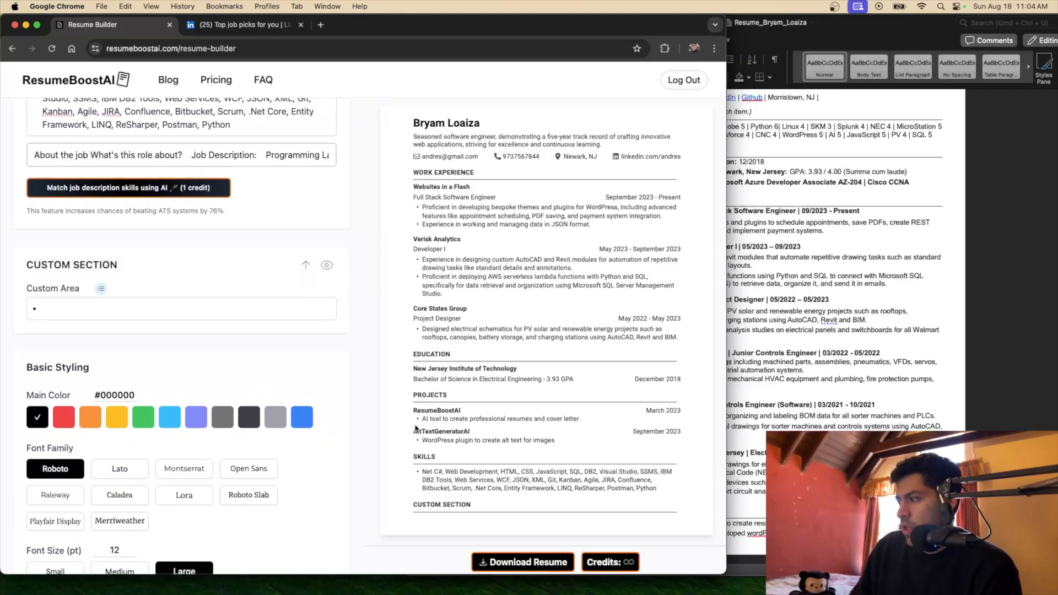
{"action": "triple_click", "coordinate": [122, 264]}
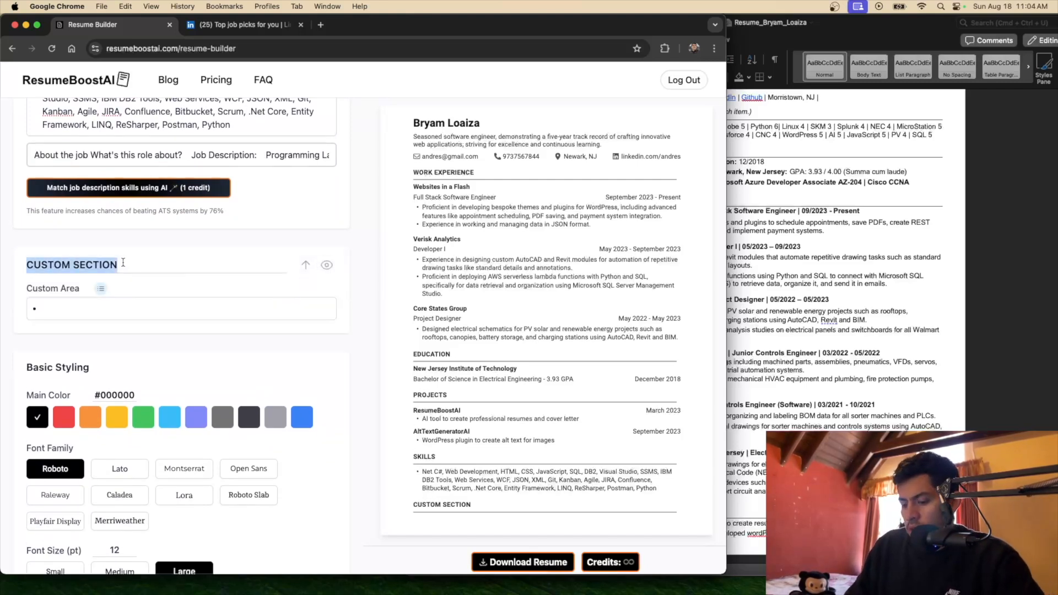
{"action": "type", "text": "aw"}
{"action": "key", "text": "BackSpace"}
{"action": "key", "text": "BackSpace"}
{"action": "type", "text": "a"}
{"action": "key", "text": "BackSpace"}
{"action": "type", "text": "Awards"}
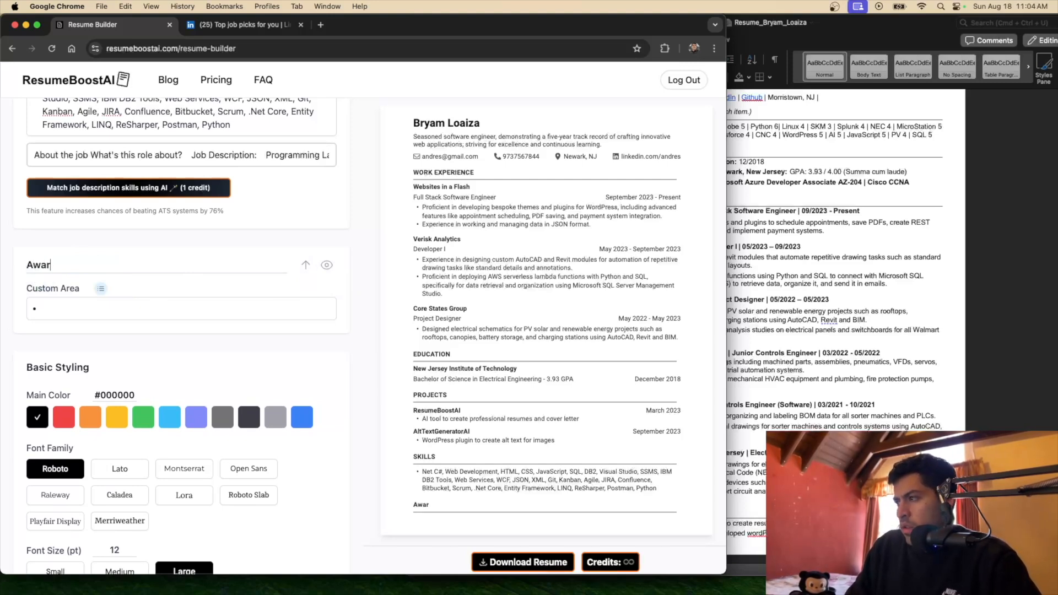
{"action": "key", "text": "BackSpace"}
{"action": "key", "text": "BackSpace"}
{"action": "key", "text": "BackSpace"}
{"action": "key", "text": "BackSpace"}
{"action": "key", "text": "BackSpace"}
{"action": "key", "text": "BackSpace"}
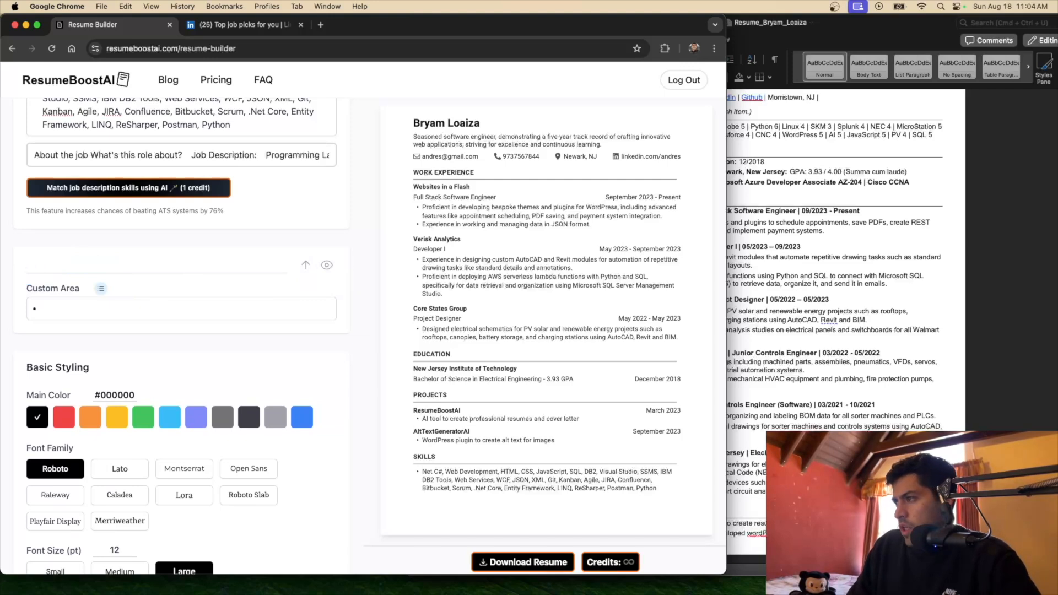
{"action": "left_click", "coordinate": [327, 265]}
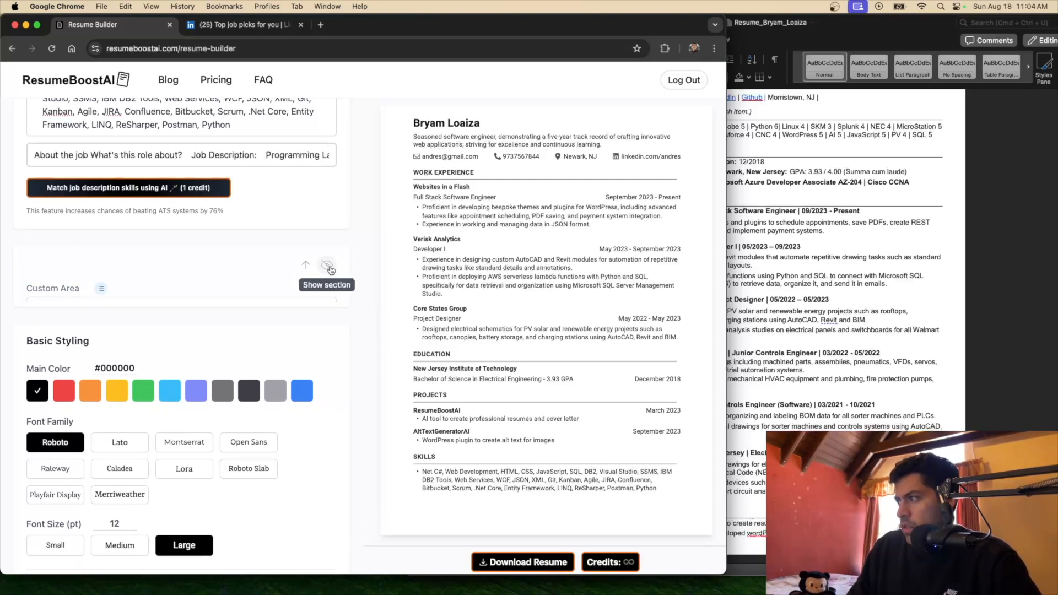
{"action": "scroll", "coordinate": [322, 356], "scroll_direction": "down", "scroll_amount": 1}
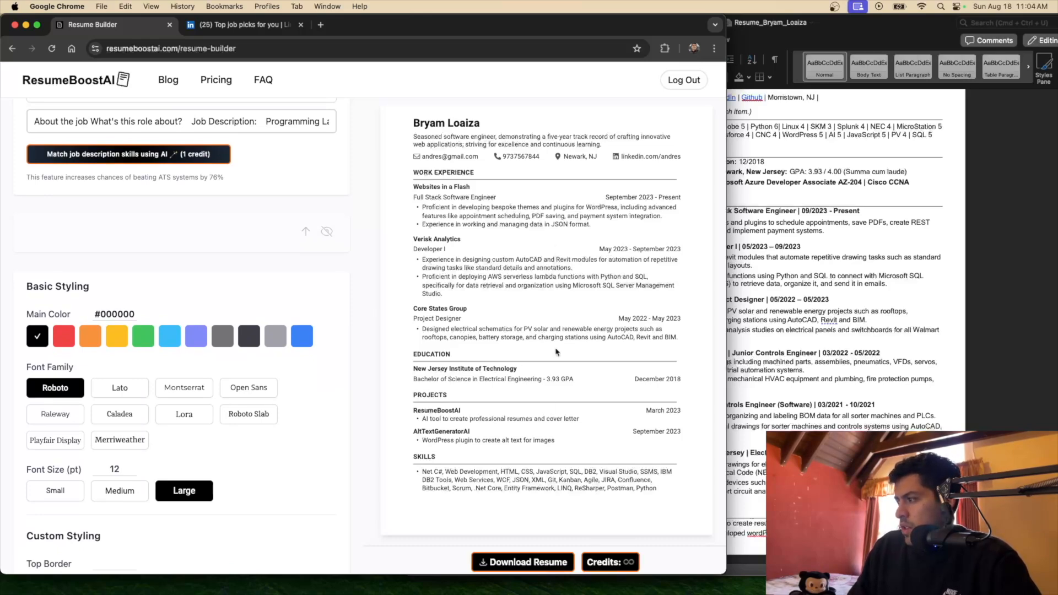
{"action": "scroll", "coordinate": [489, 465], "scroll_direction": "down", "scroll_amount": 2}
{"action": "scroll", "coordinate": [489, 465], "scroll_direction": "up", "scroll_amount": 2}
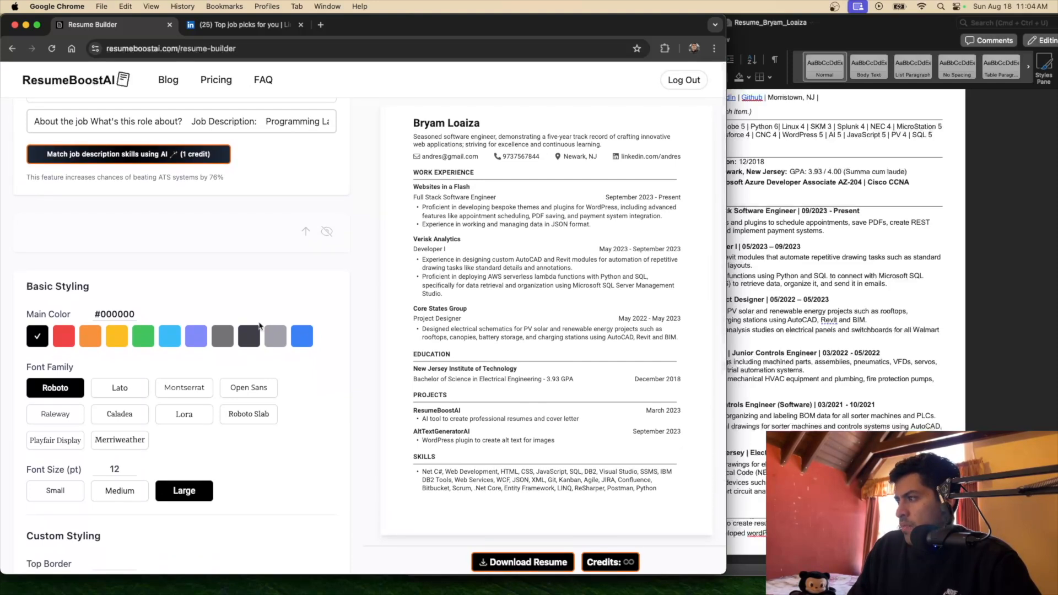
{"action": "scroll", "coordinate": [259, 325], "scroll_direction": "down", "scroll_amount": 1}
{"action": "scroll", "coordinate": [260, 326], "scroll_direction": "down", "scroll_amount": 3}
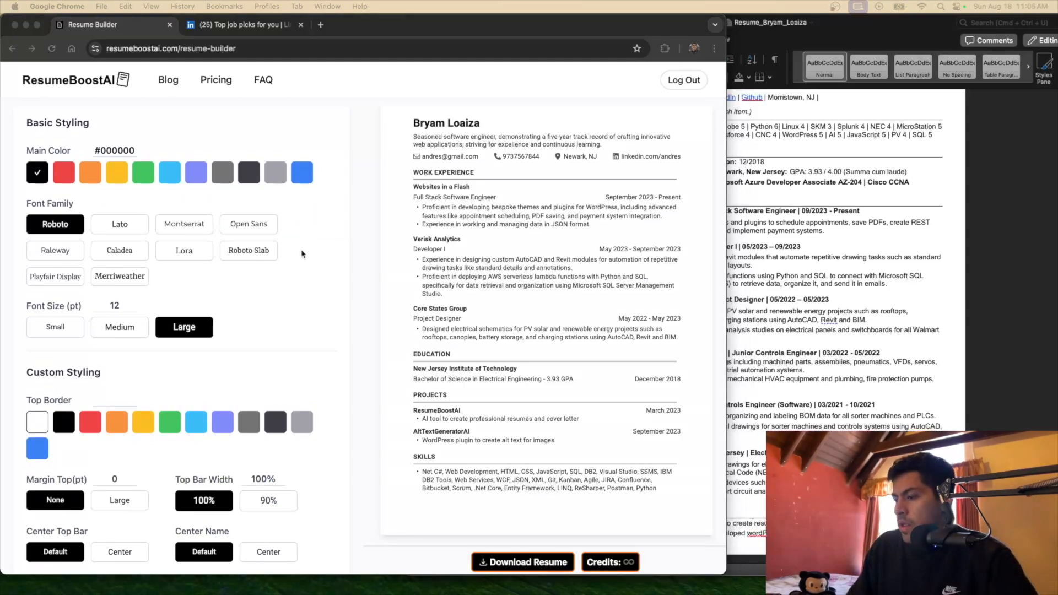
Try red as the main colour, then settle on orange #fb923c
{"action": "scroll", "coordinate": [195, 240], "scroll_direction": "up", "scroll_amount": 1}
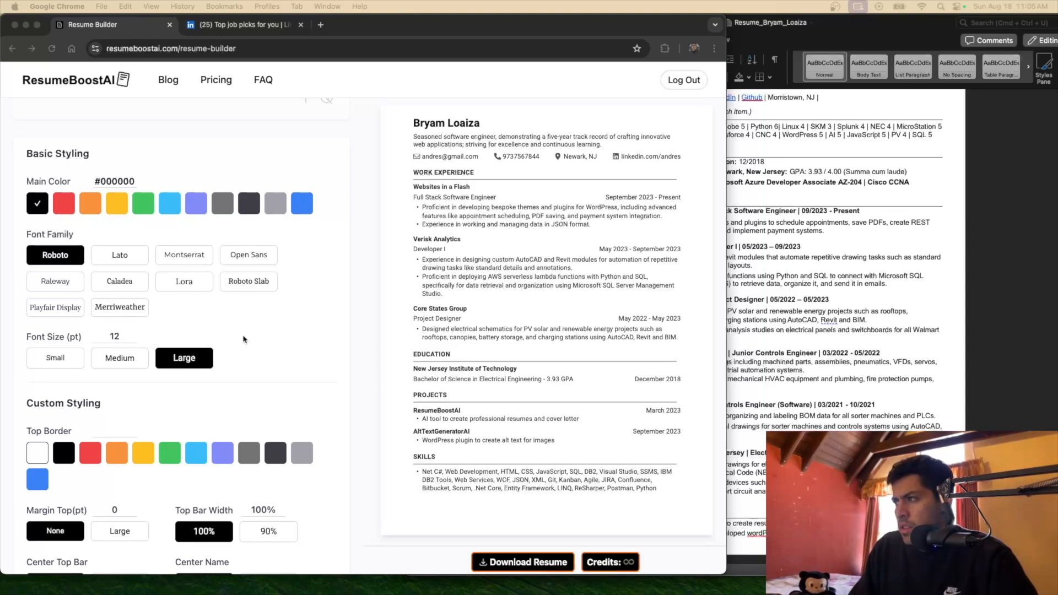
{"action": "left_click", "coordinate": [63, 205]}
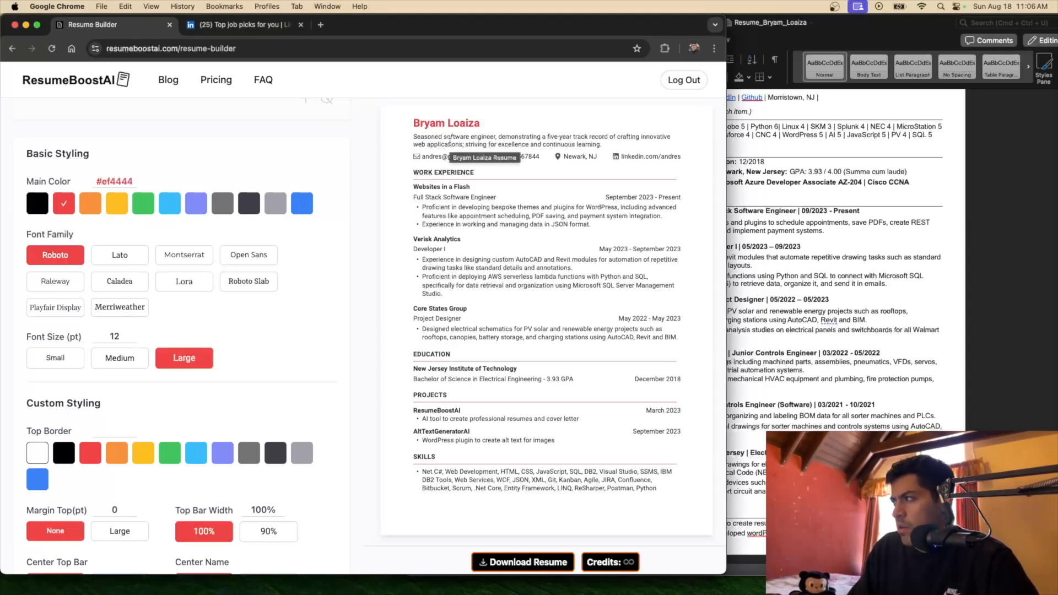
{"action": "left_click", "coordinate": [83, 207]}
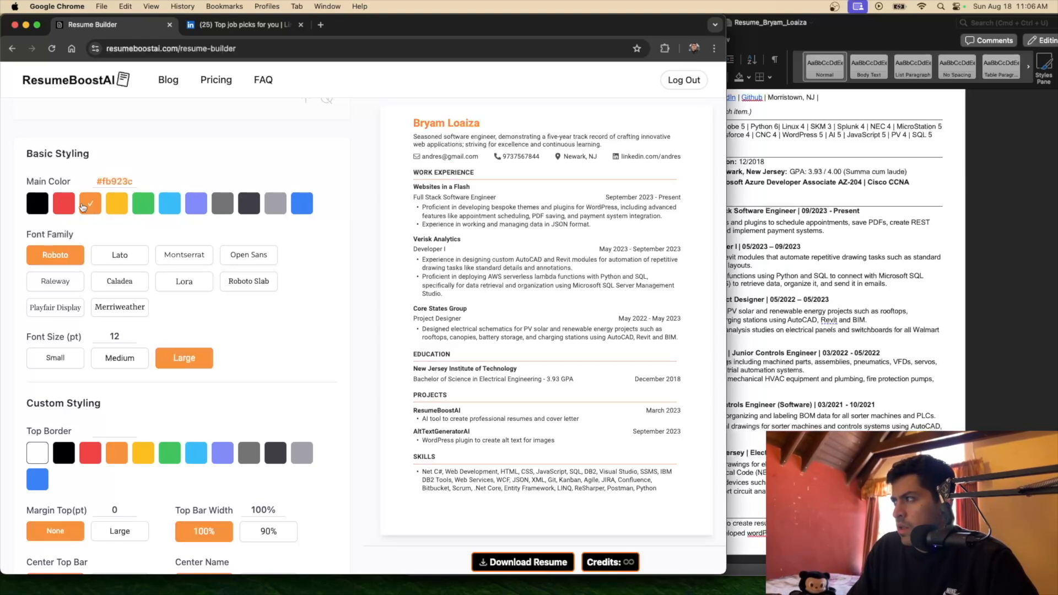
Set the main colour to dark gray #3f3f46 and try the Lato, then Montserrat, fonts
{"action": "left_click", "coordinate": [224, 204]}
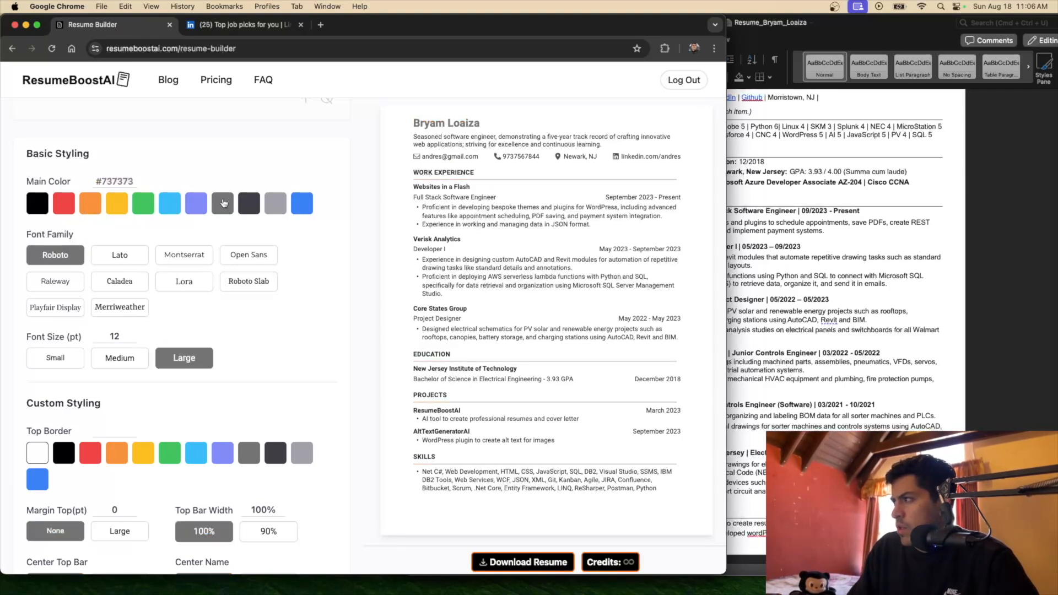
{"action": "left_click", "coordinate": [255, 208]}
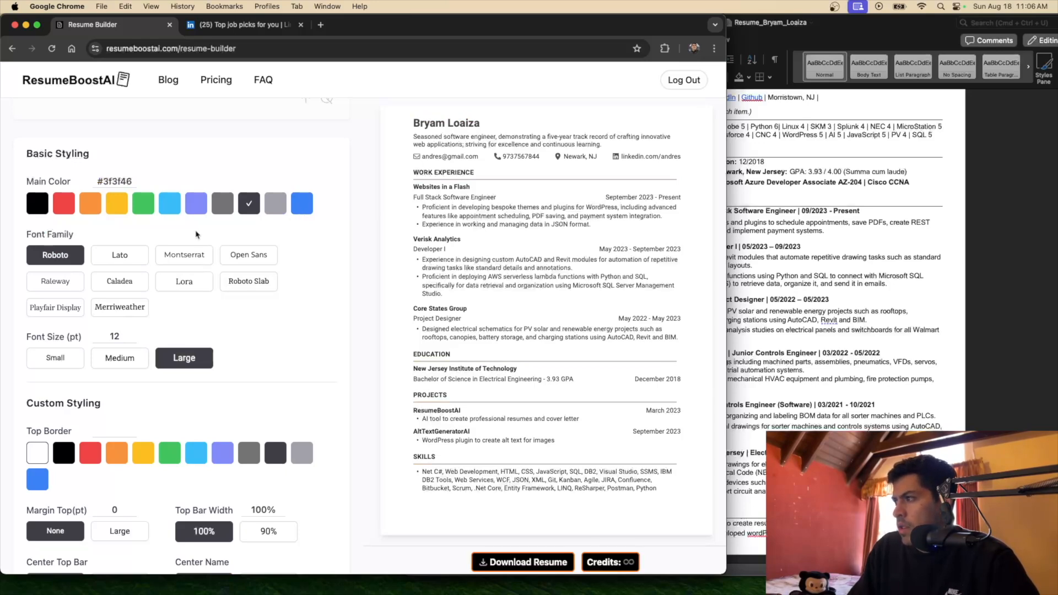
{"action": "left_click", "coordinate": [119, 260]}
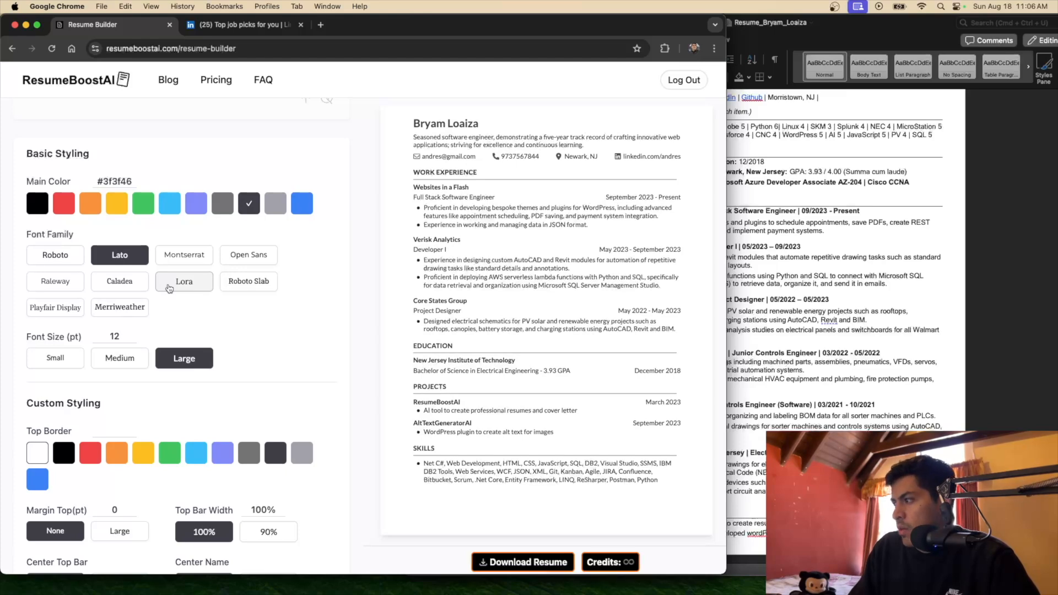
{"action": "left_click", "coordinate": [185, 255]}
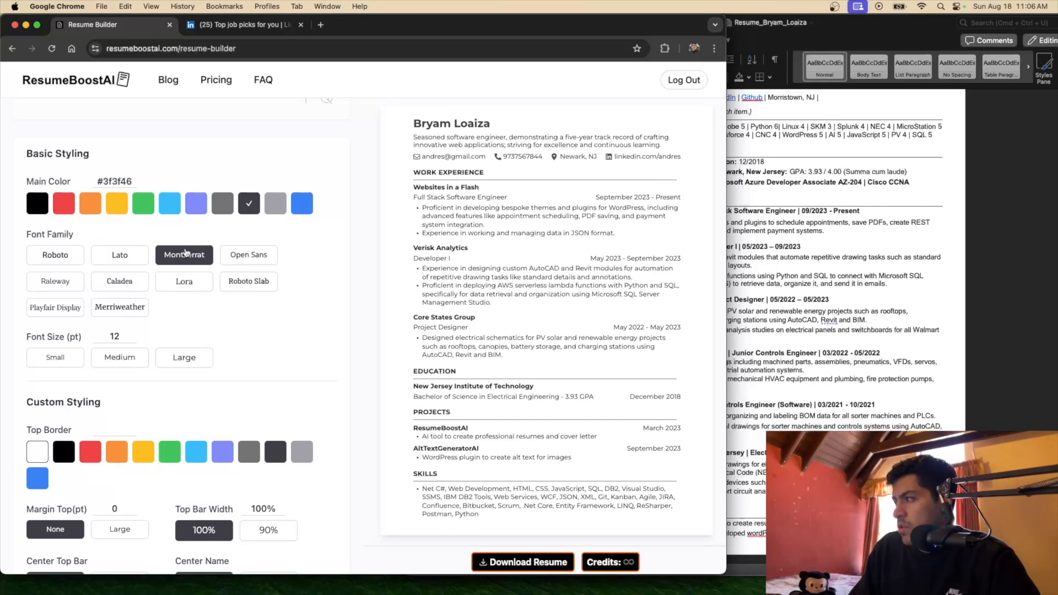
{"action": "left_click", "coordinate": [261, 259]}
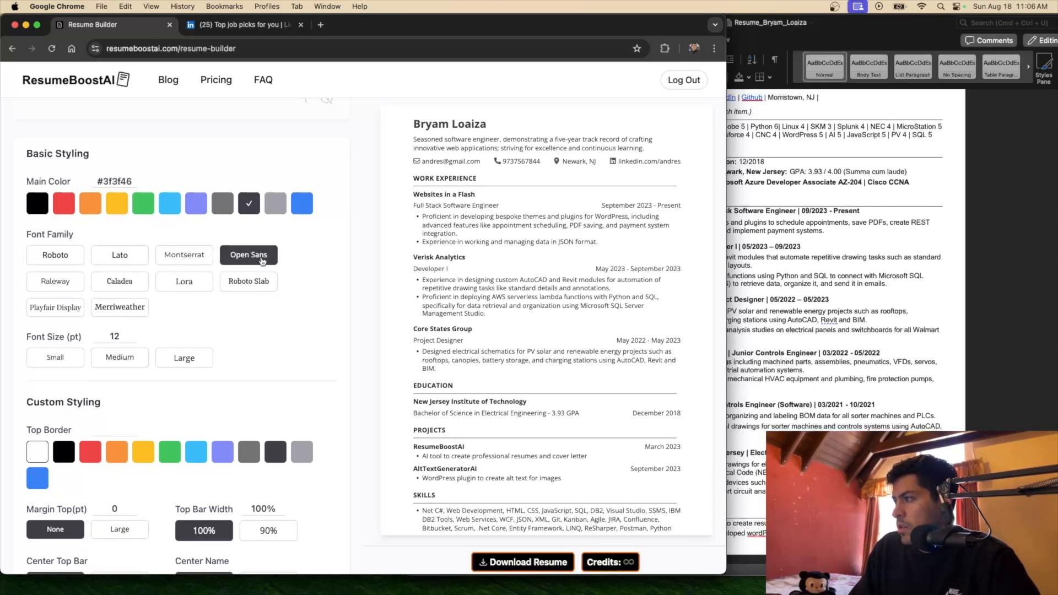
{"action": "left_click", "coordinate": [57, 285]}
{"action": "left_click", "coordinate": [112, 284]}
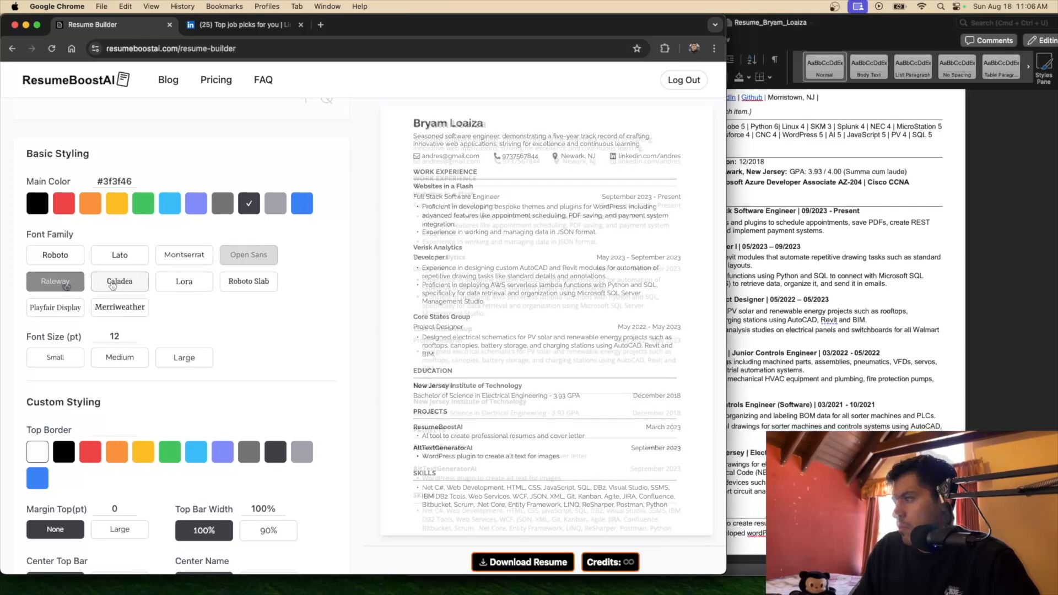
{"action": "left_click", "coordinate": [184, 358]}
{"action": "left_click", "coordinate": [189, 289]}
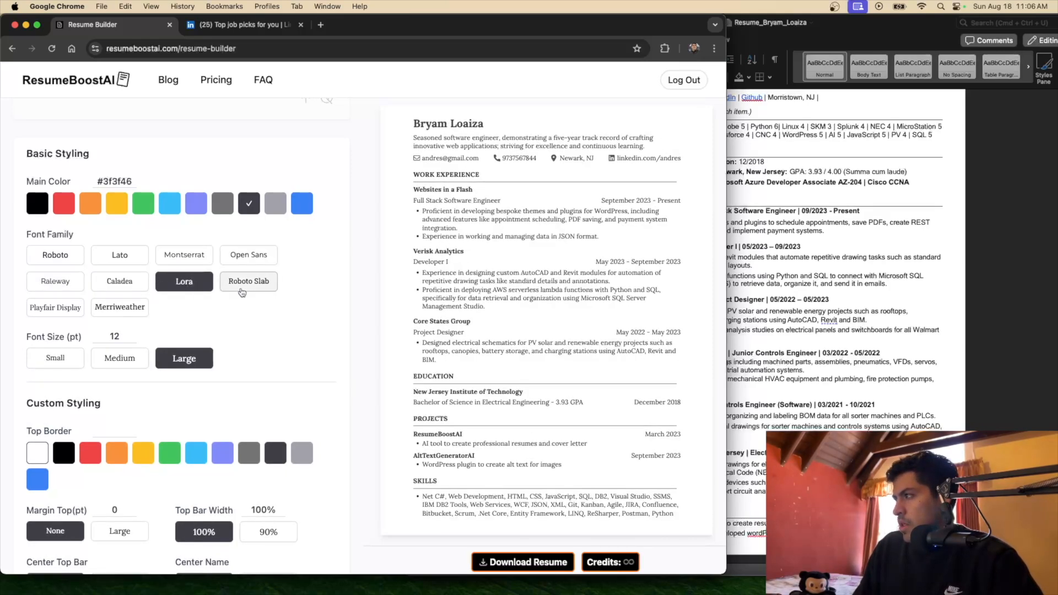
{"action": "left_click", "coordinate": [235, 290]}
{"action": "left_click", "coordinate": [135, 312]}
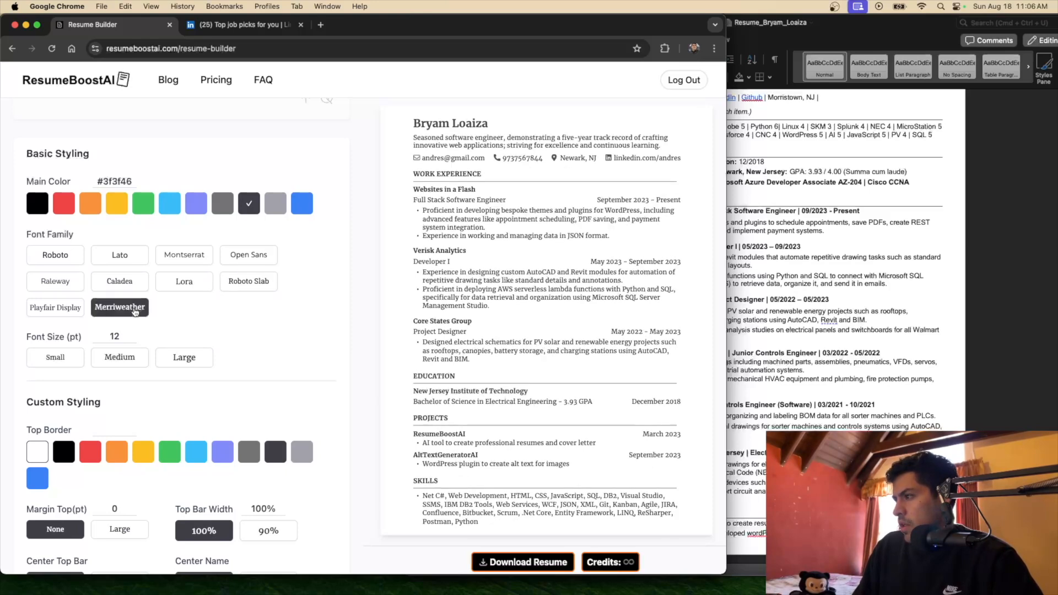
{"action": "left_click", "coordinate": [47, 315]}
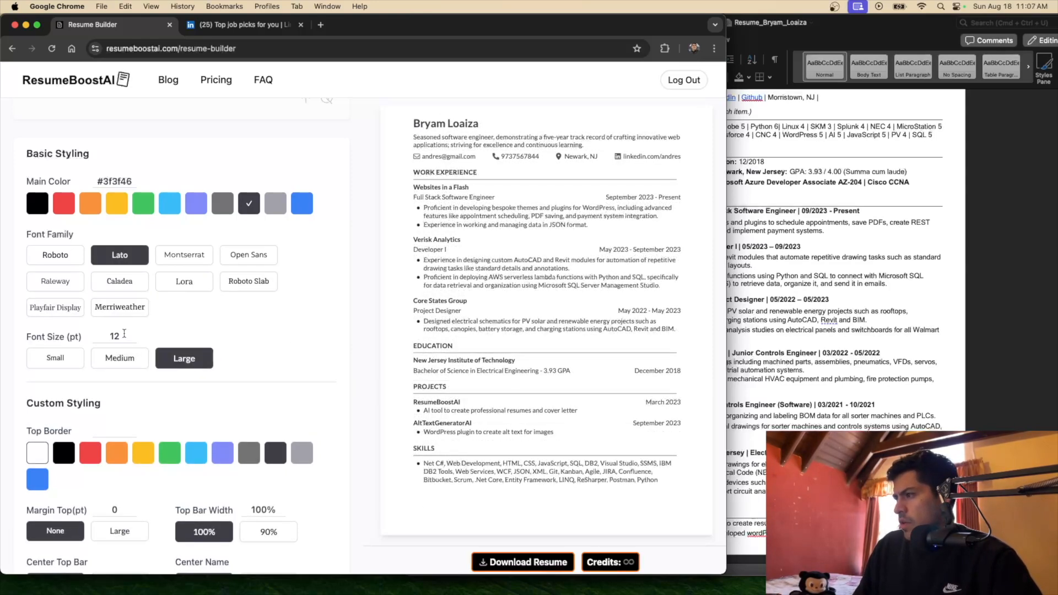
{"action": "left_click", "coordinate": [120, 360]}
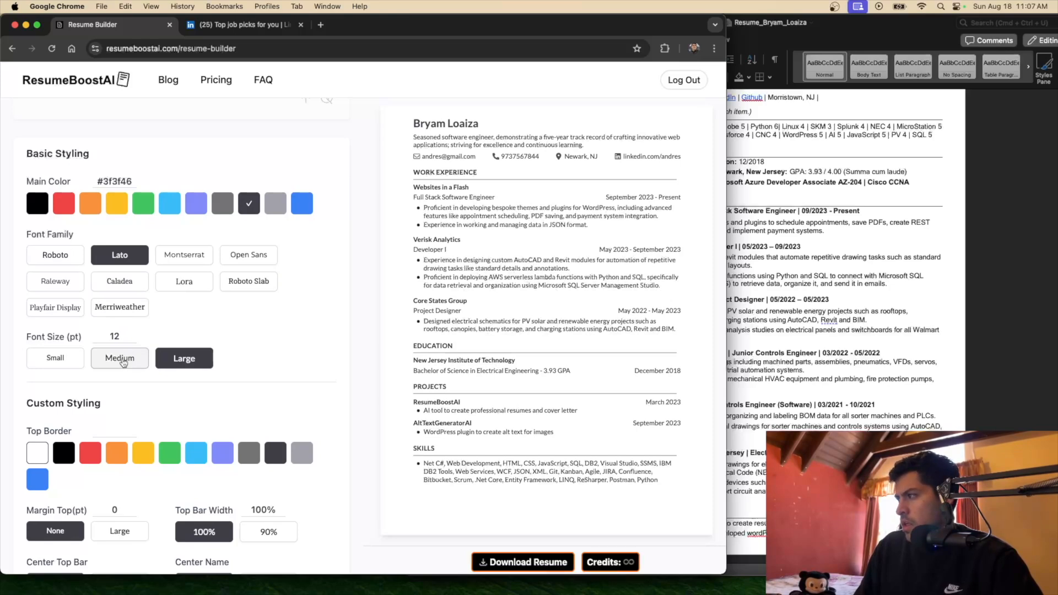
{"action": "left_click", "coordinate": [63, 361]}
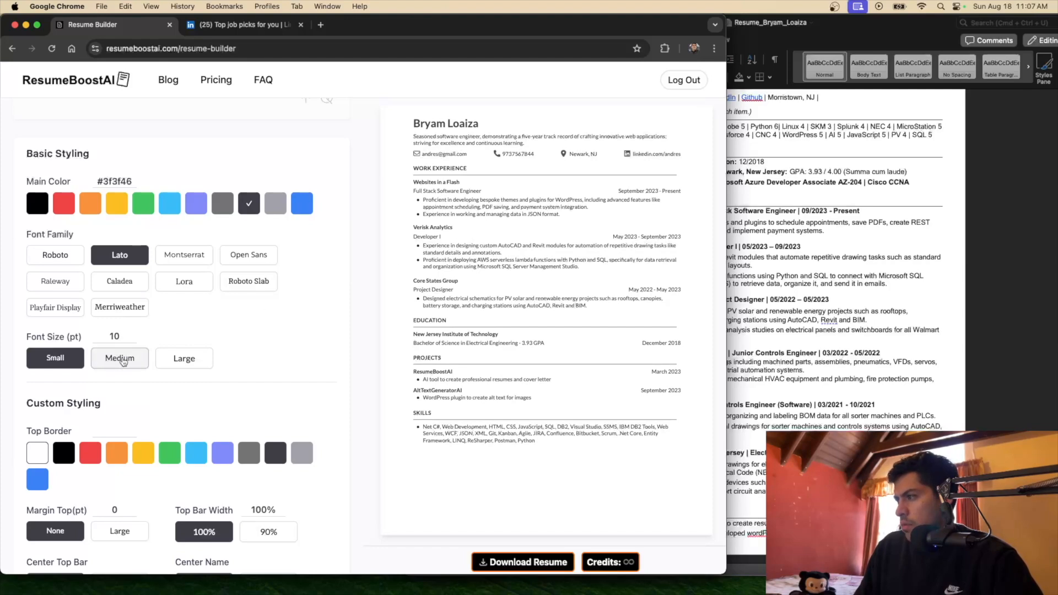
{"action": "left_click", "coordinate": [122, 361]}
{"action": "left_click", "coordinate": [185, 361]}
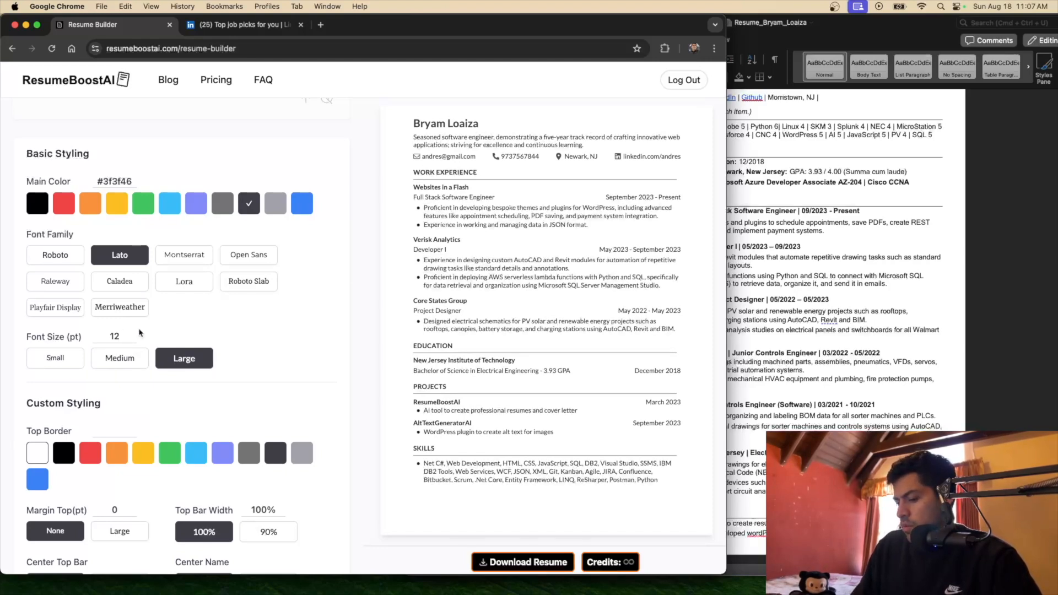
{"action": "key", "text": "BackSpace"}
{"action": "type", "text": "4"}
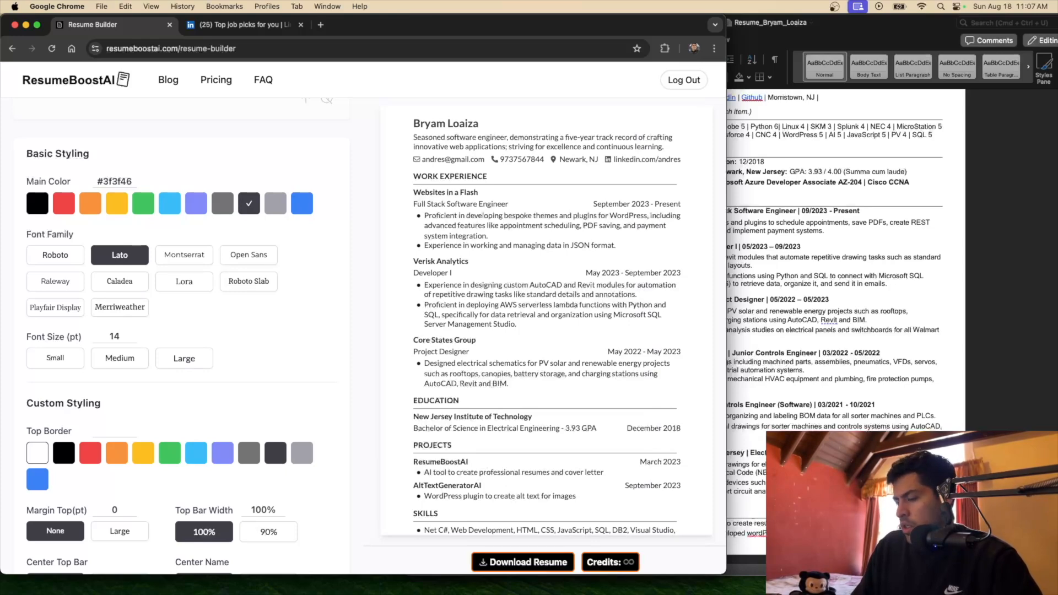
{"action": "key", "text": "BackSpace"}
{"action": "type", "text": "3"}
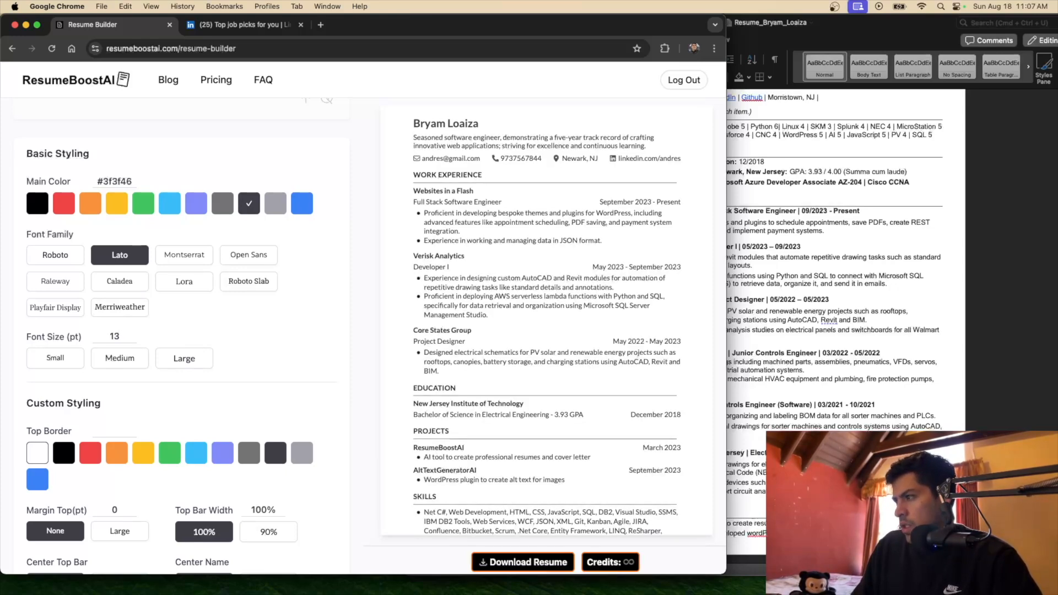
{"action": "key", "text": "BackSpace"}
{"action": "type", "text": "2"}
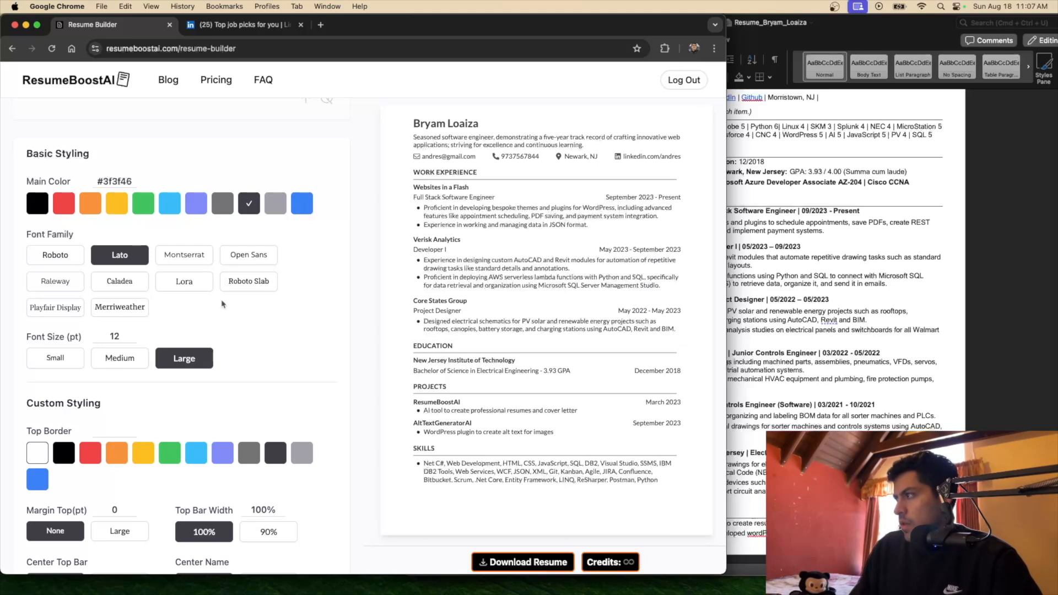
{"action": "scroll", "coordinate": [222, 304], "scroll_direction": "down", "scroll_amount": 2}
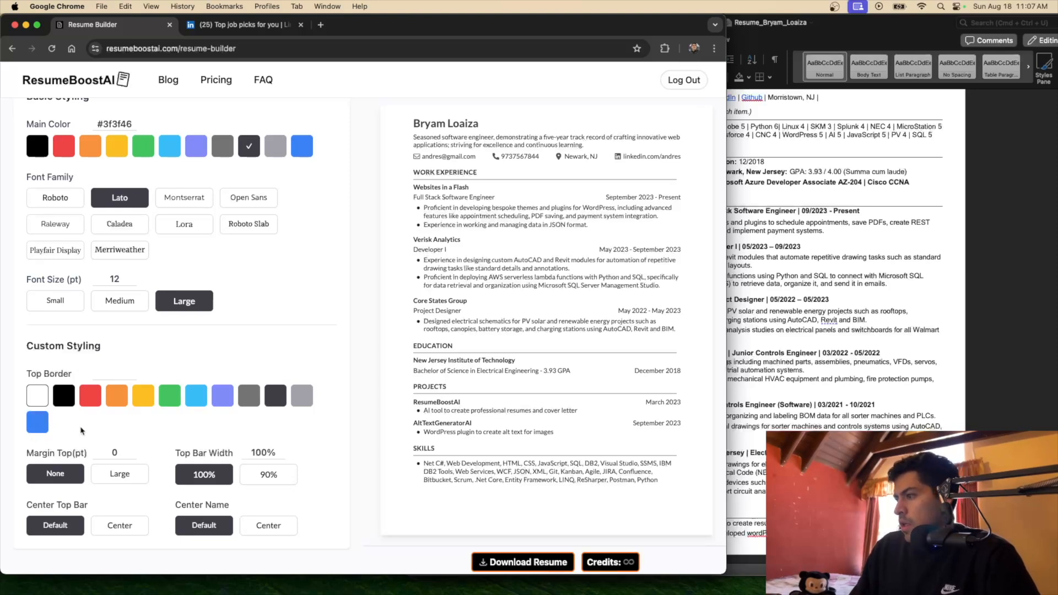
{"action": "left_click", "coordinate": [67, 403]}
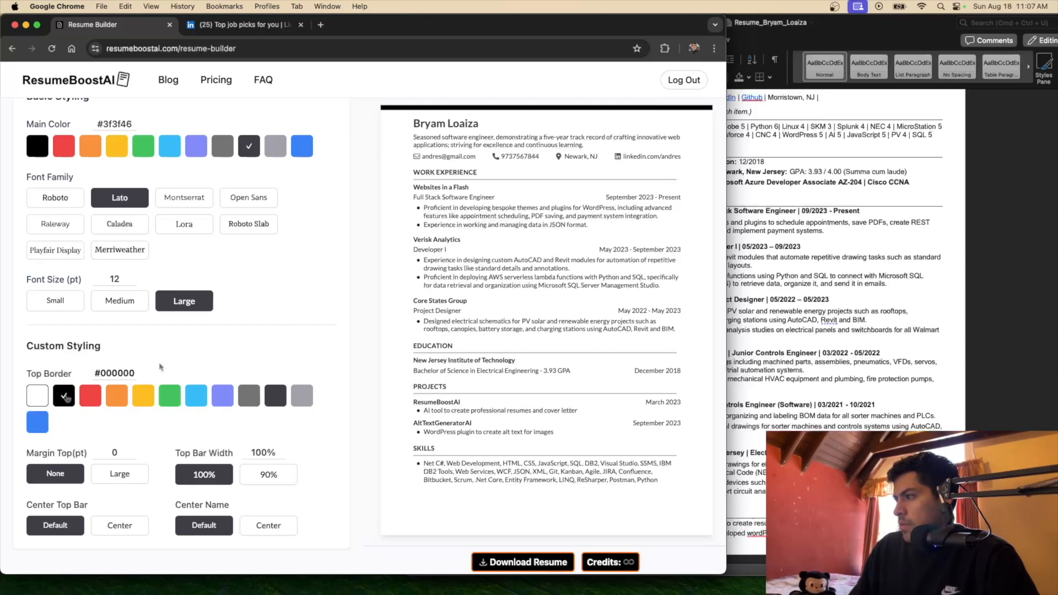
{"action": "left_click", "coordinate": [92, 402]}
{"action": "left_click", "coordinate": [120, 401]}
{"action": "left_click", "coordinate": [226, 403]}
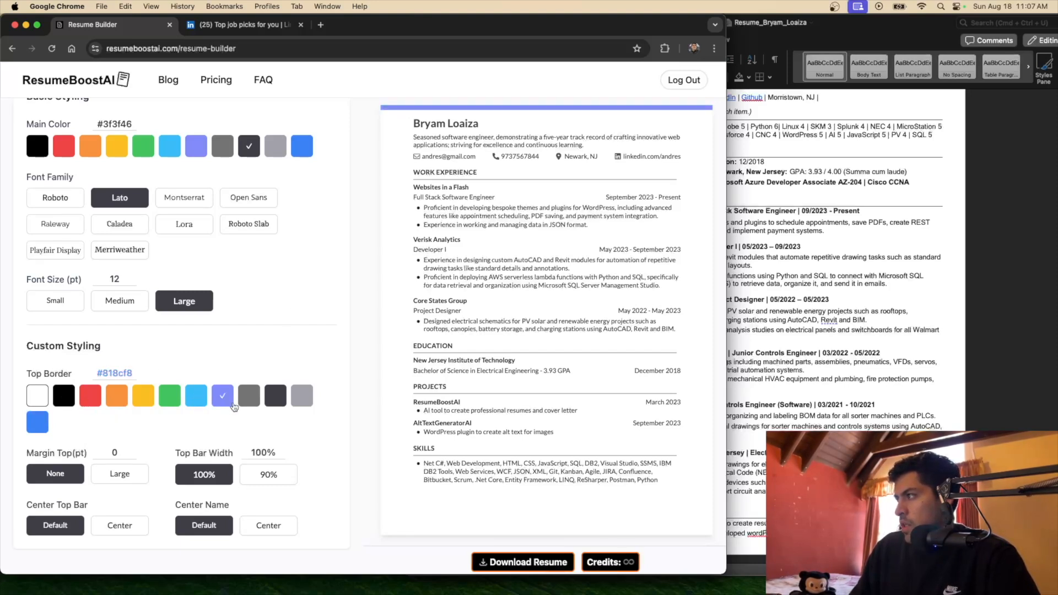
{"action": "left_click", "coordinate": [251, 396]}
{"action": "left_click", "coordinate": [281, 399]}
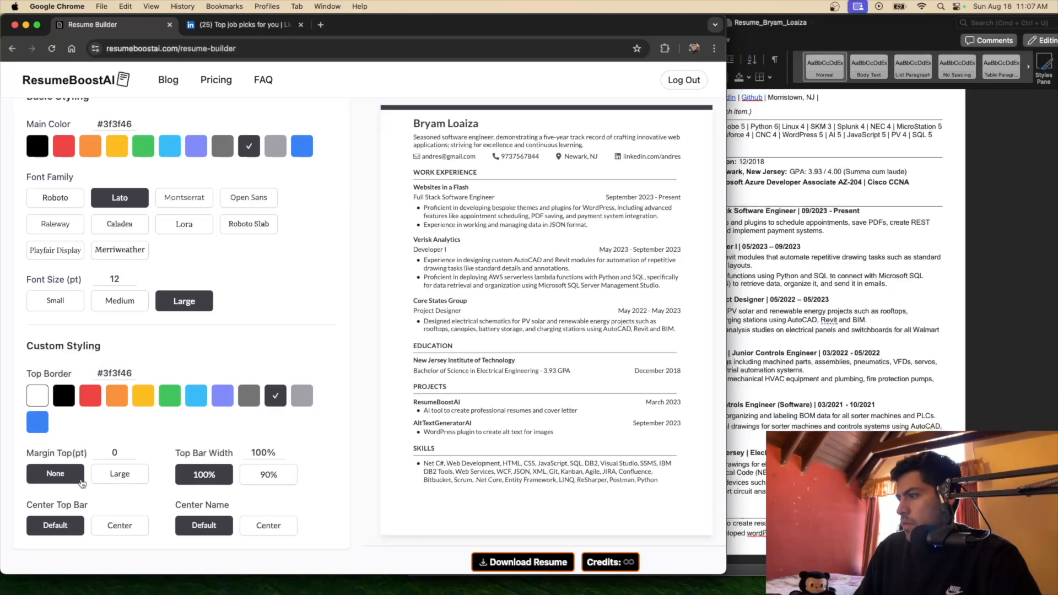
{"action": "left_click", "coordinate": [116, 478]}
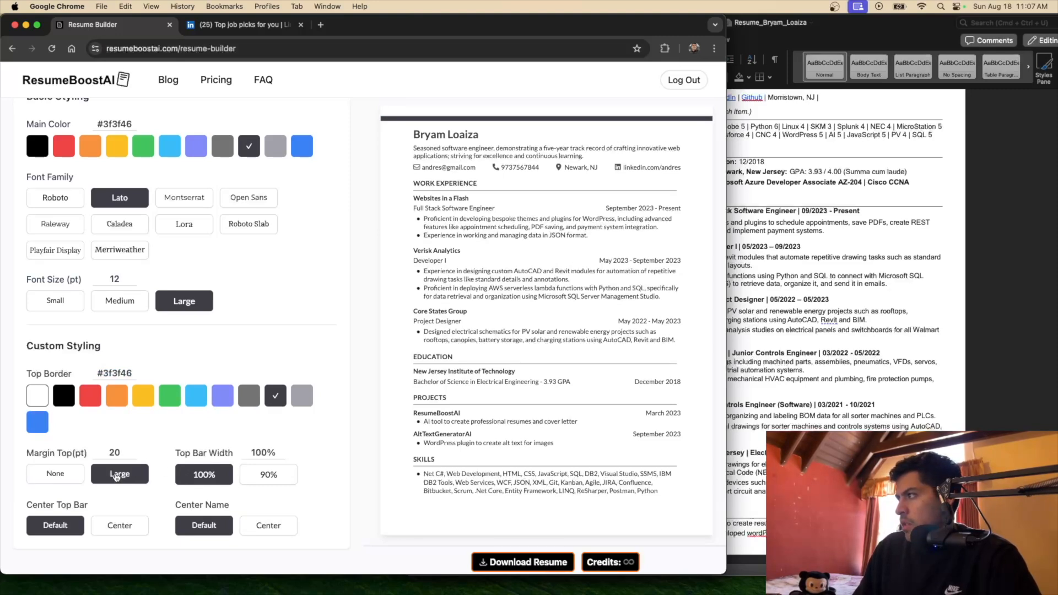
{"action": "left_click", "coordinate": [65, 475]}
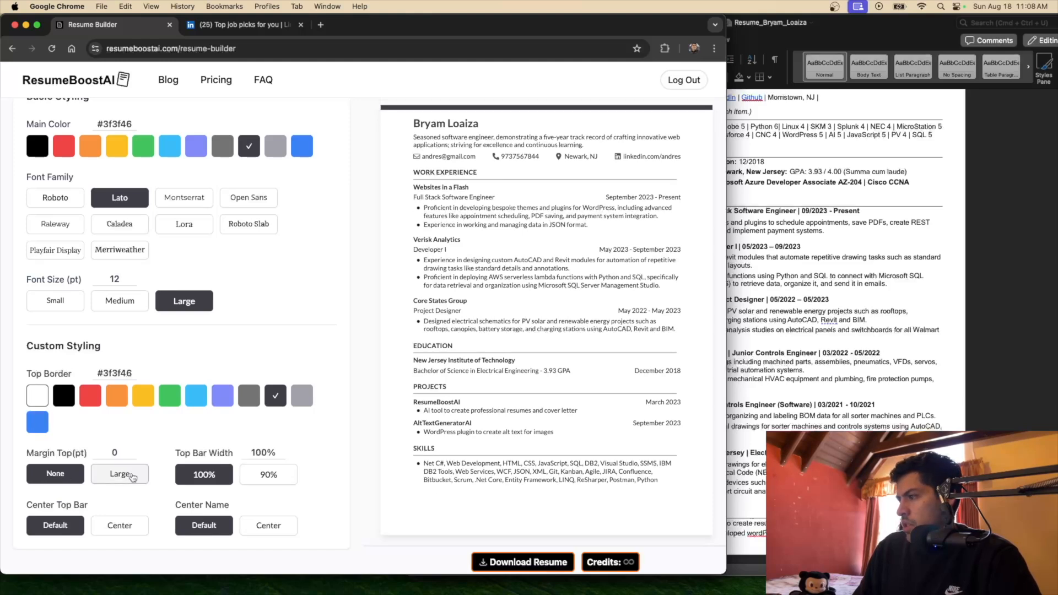
{"action": "left_click", "coordinate": [38, 396]}
{"action": "left_click", "coordinate": [124, 479]}
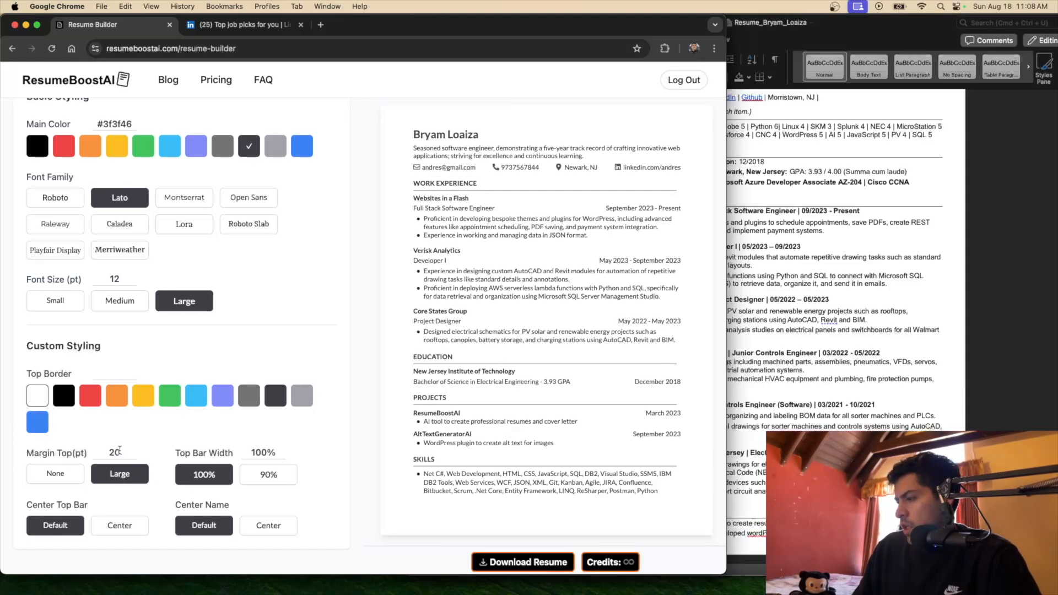
{"action": "left_click", "coordinate": [75, 473]}
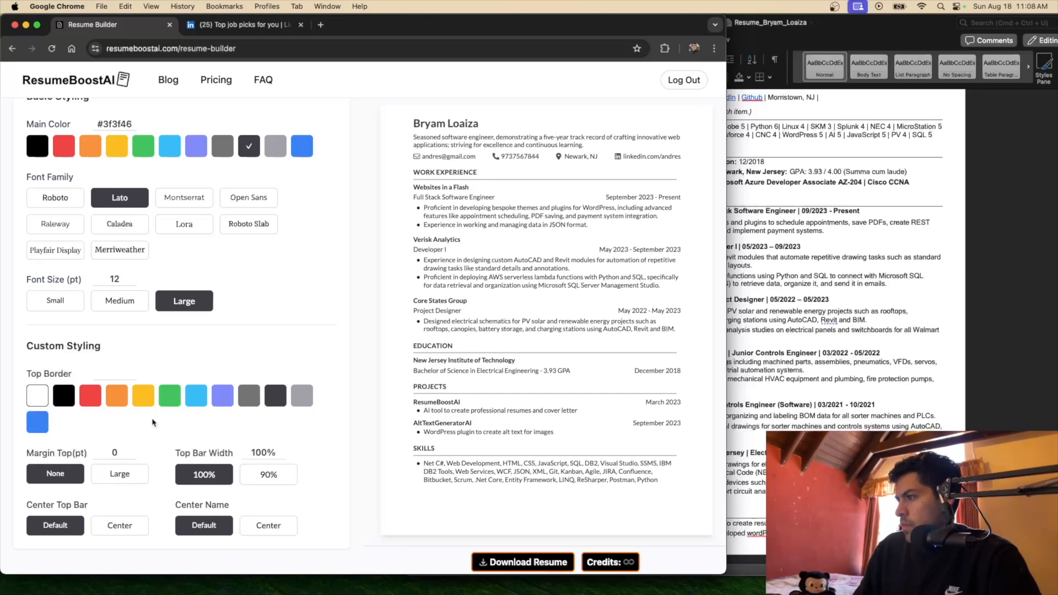
{"action": "left_click", "coordinate": [278, 397]}
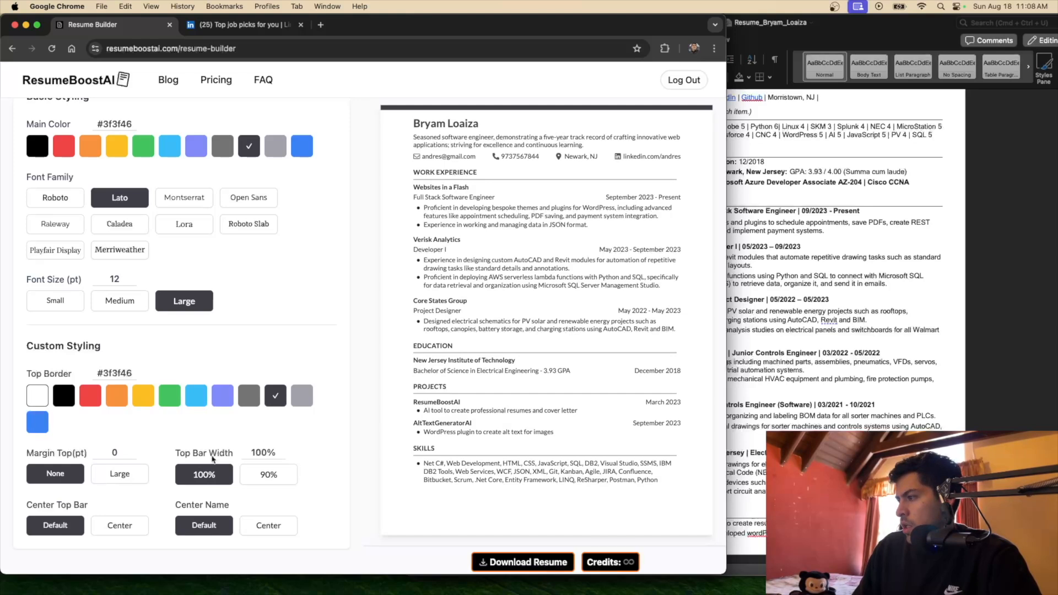
{"action": "left_click", "coordinate": [269, 476]}
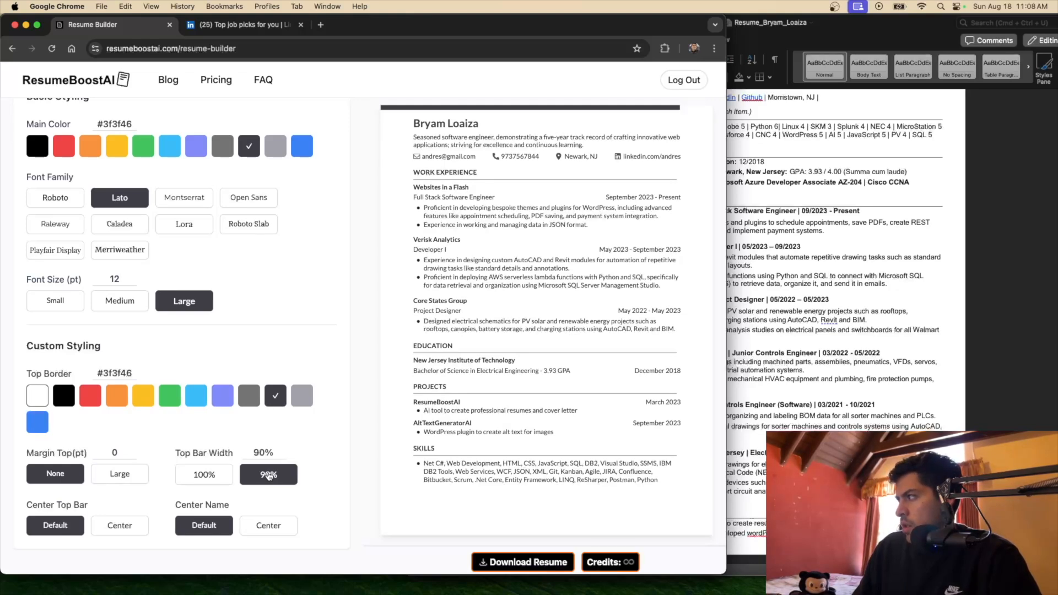
Center the top bar and the name, and make the top bar white
{"action": "left_click", "coordinate": [114, 527]}
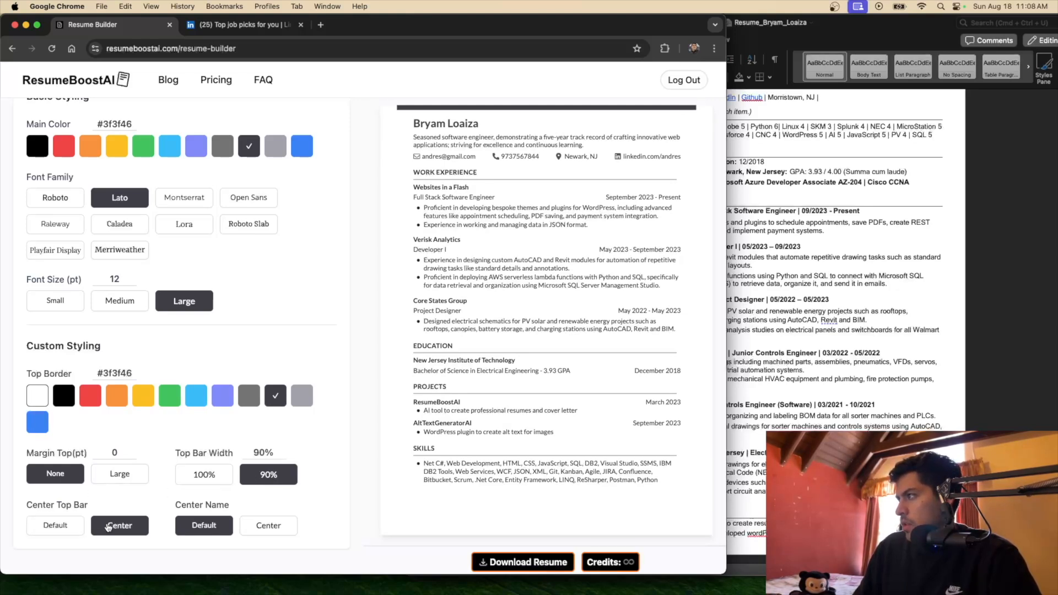
{"action": "left_click", "coordinate": [270, 527]}
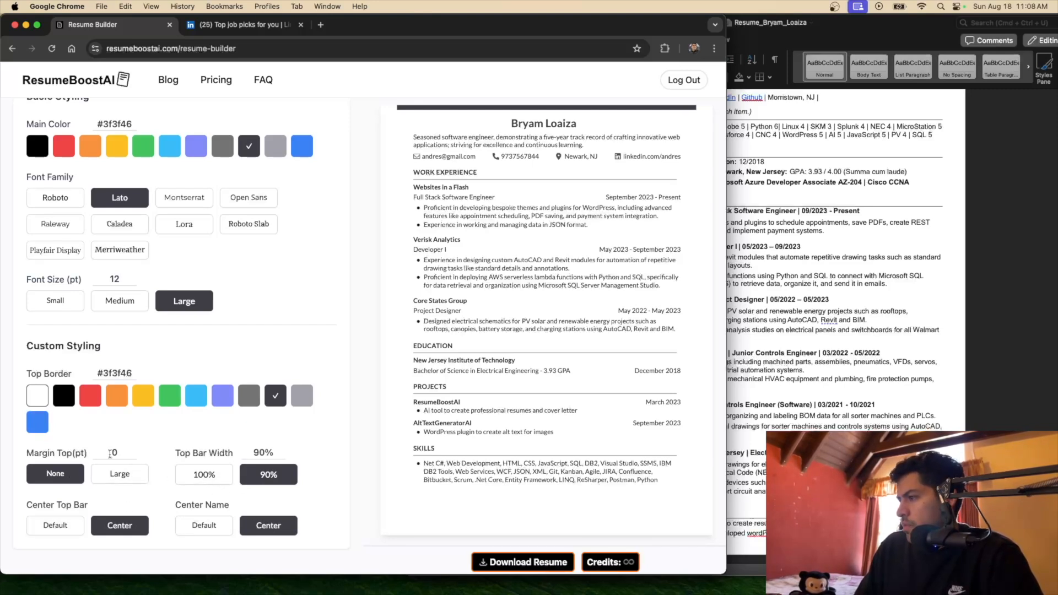
{"action": "left_click", "coordinate": [37, 395]}
{"action": "mouse_move", "coordinate": [101, 593]}
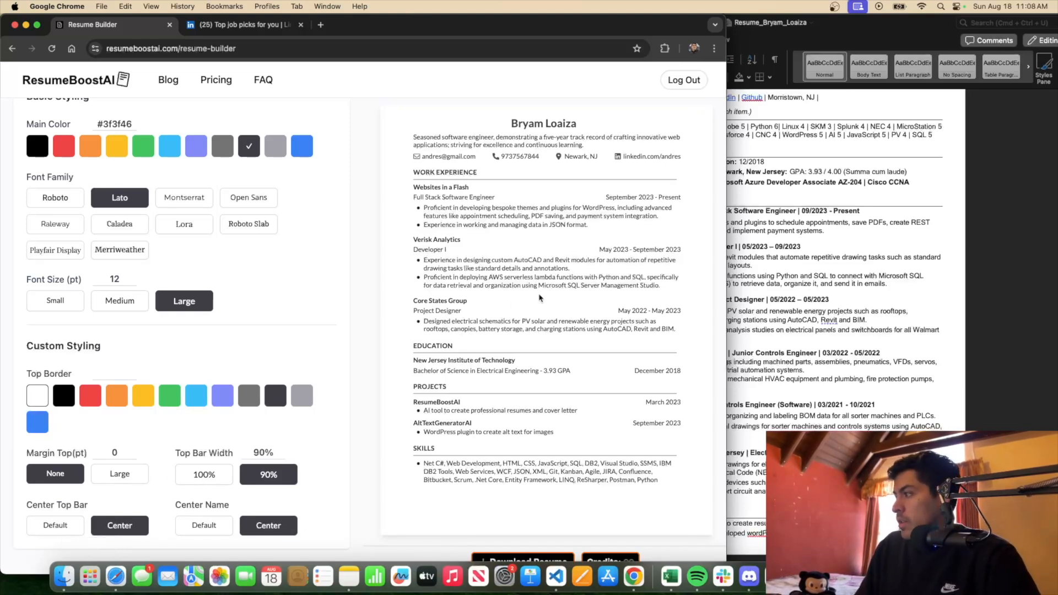
Try purple for the top bar and main colour, then restore a white bar and dark gray #3f3f46
{"action": "scroll", "coordinate": [486, 273], "scroll_direction": "down", "scroll_amount": 3}
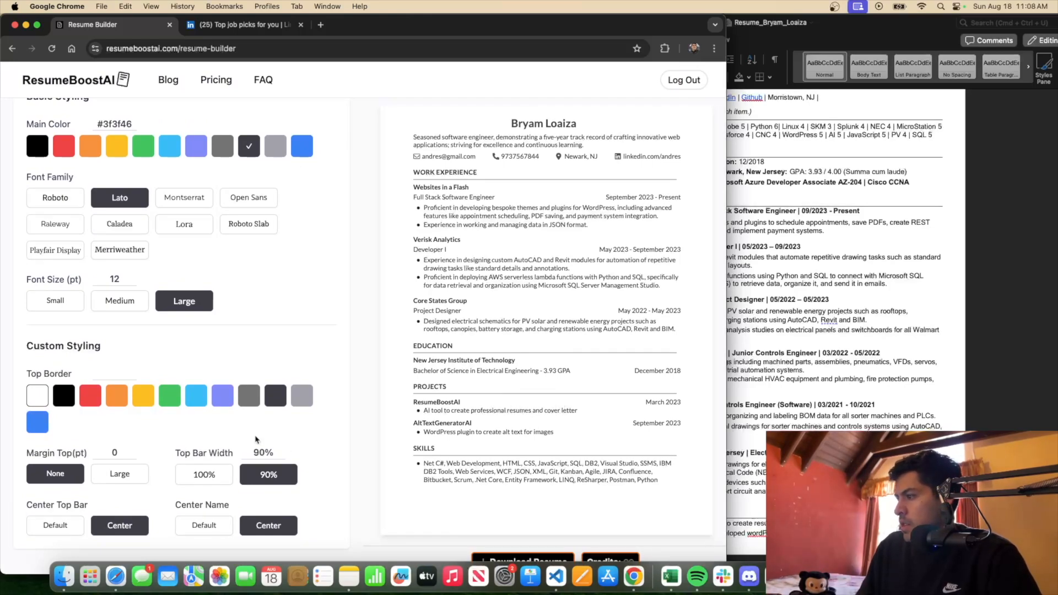
{"action": "scroll", "coordinate": [303, 438], "scroll_direction": "down", "scroll_amount": 2}
{"action": "scroll", "coordinate": [314, 430], "scroll_direction": "up", "scroll_amount": 3}
{"action": "left_click", "coordinate": [221, 397]}
{"action": "left_click", "coordinate": [197, 147]}
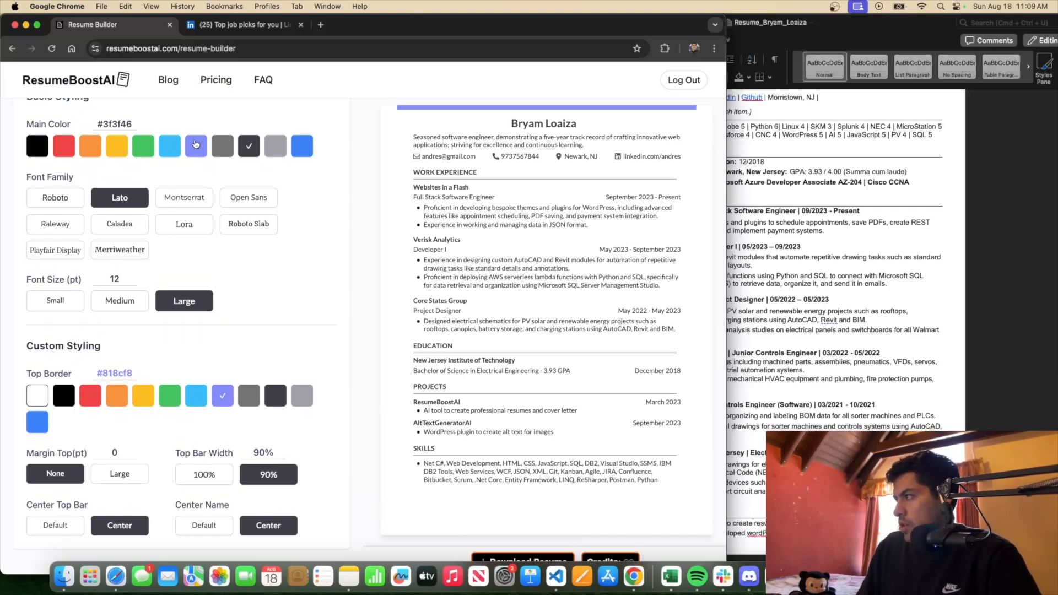
{"action": "left_click", "coordinate": [37, 396]}
{"action": "left_click", "coordinate": [244, 146]}
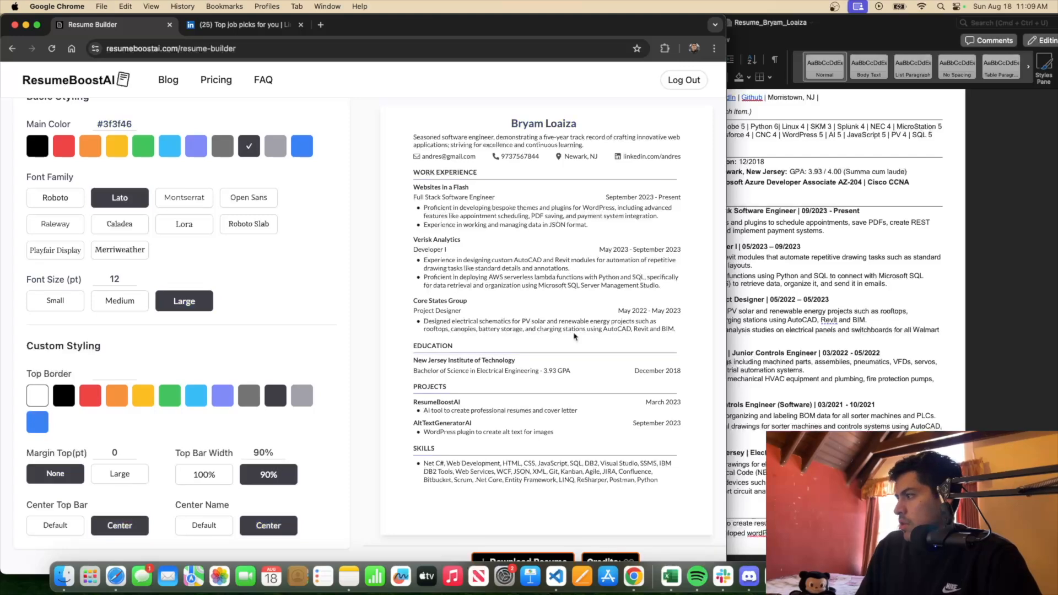
{"action": "scroll", "coordinate": [308, 396], "scroll_direction": "up", "scroll_amount": 15}
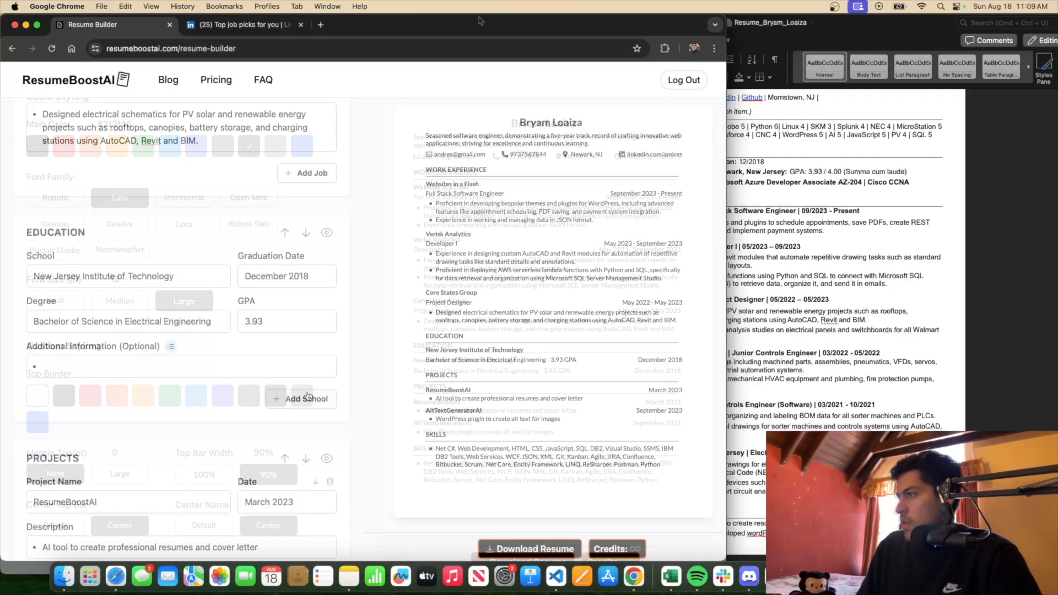
Download the resume as a PDF and open the downloaded file from Chrome's downloads list
{"action": "scroll", "coordinate": [308, 396], "scroll_direction": "up", "scroll_amount": 3}
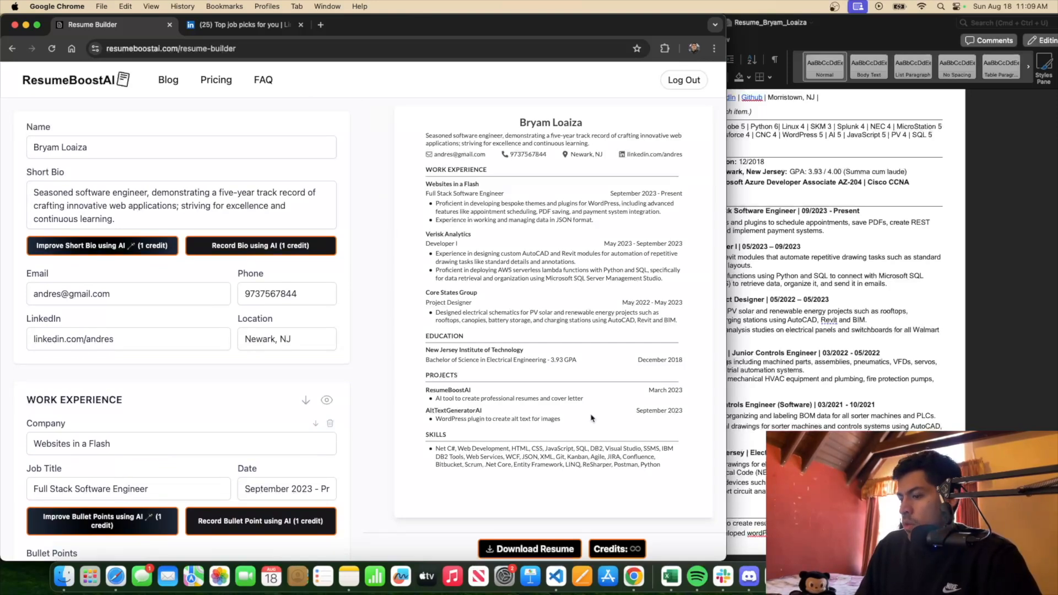
{"action": "left_click", "coordinate": [519, 548]}
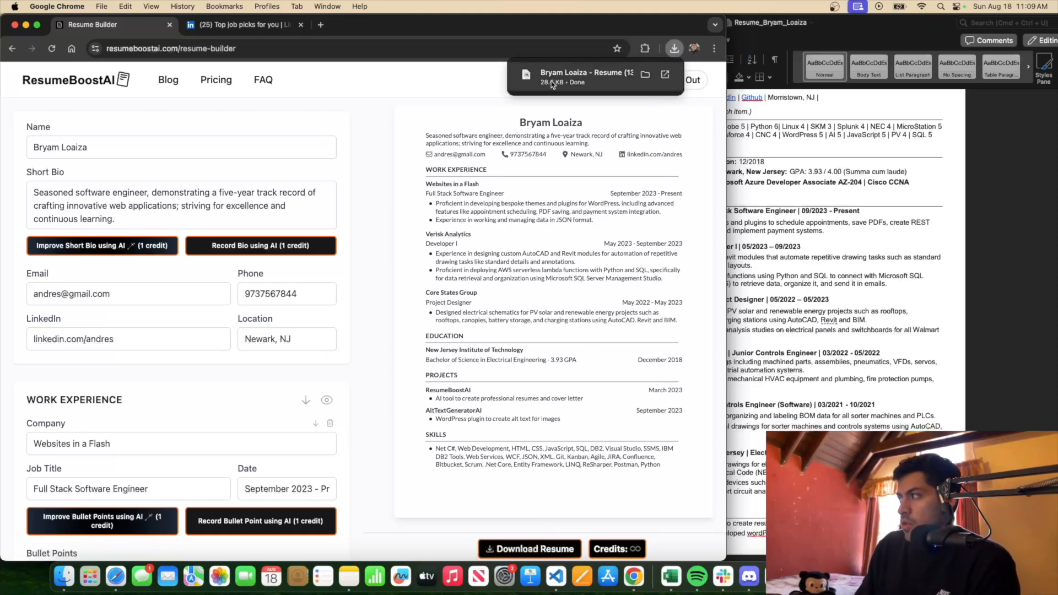
{"action": "left_click", "coordinate": [677, 51]}
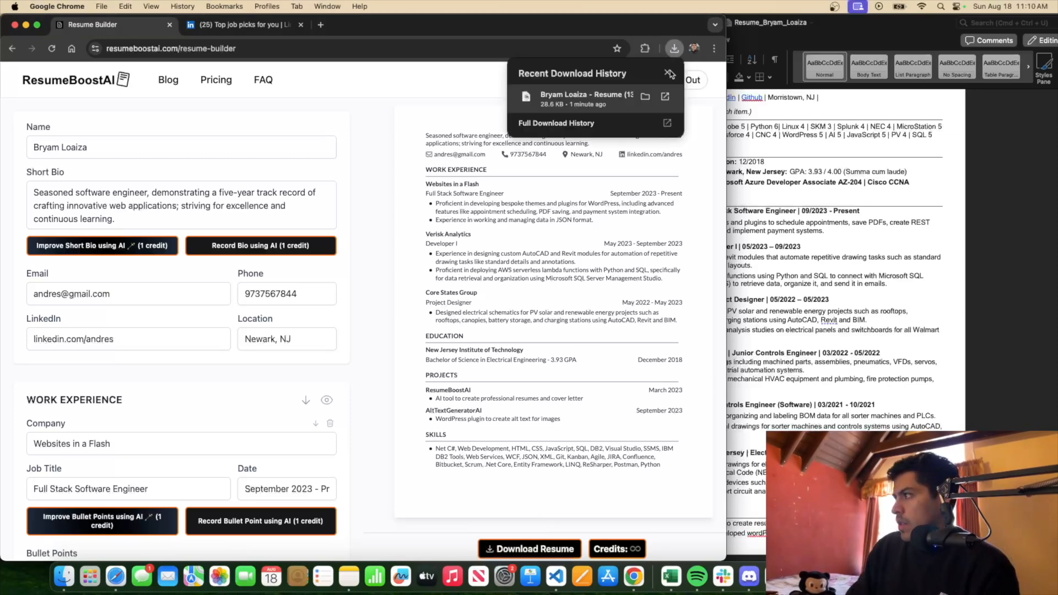
{"action": "left_click", "coordinate": [567, 99]}
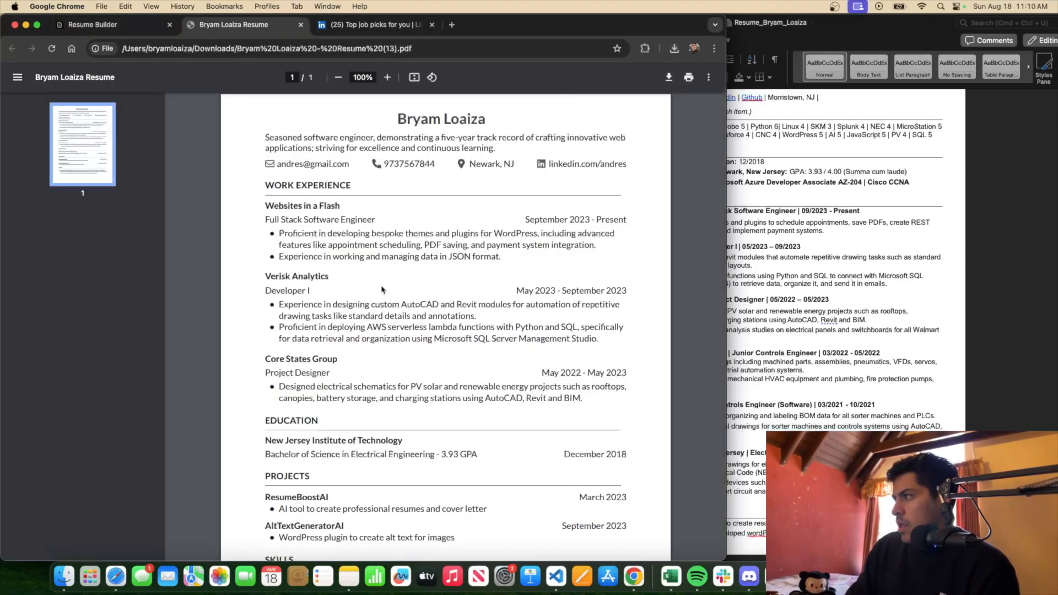
{"action": "scroll", "coordinate": [382, 287], "scroll_direction": "down", "scroll_amount": 2}
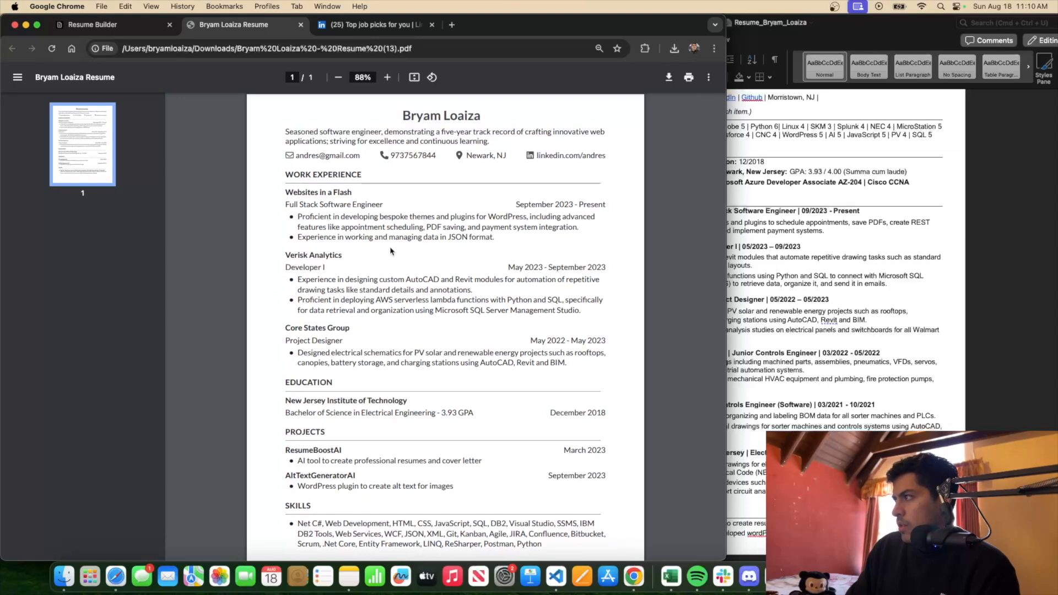
{"action": "scroll", "coordinate": [391, 252], "scroll_direction": "down", "scroll_amount": 1}
{"action": "scroll", "coordinate": [389, 248], "scroll_direction": "down", "scroll_amount": 2}
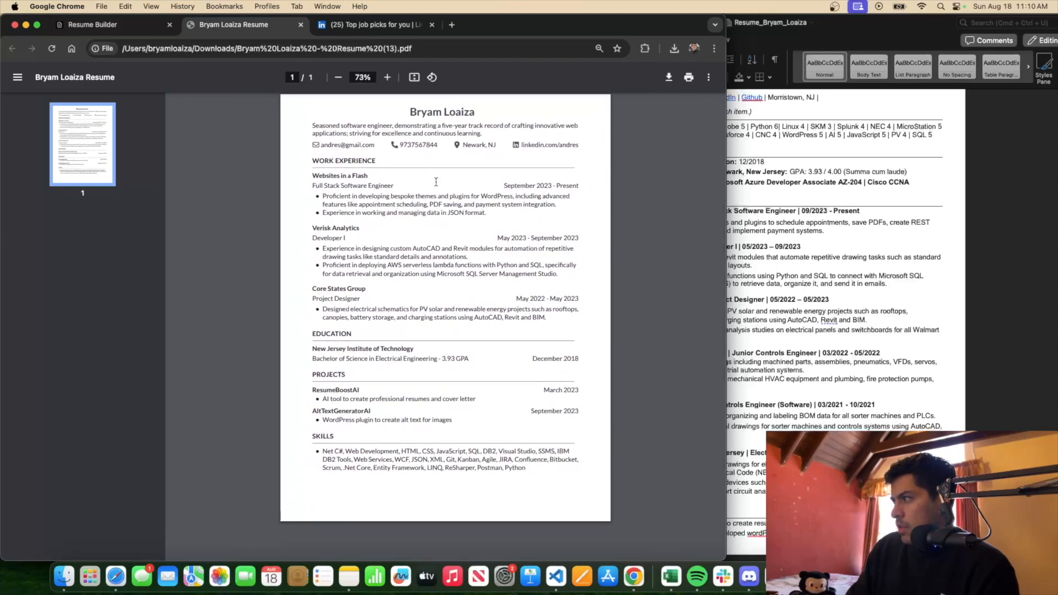
{"action": "scroll", "coordinate": [451, 164], "scroll_direction": "up", "scroll_amount": 1}
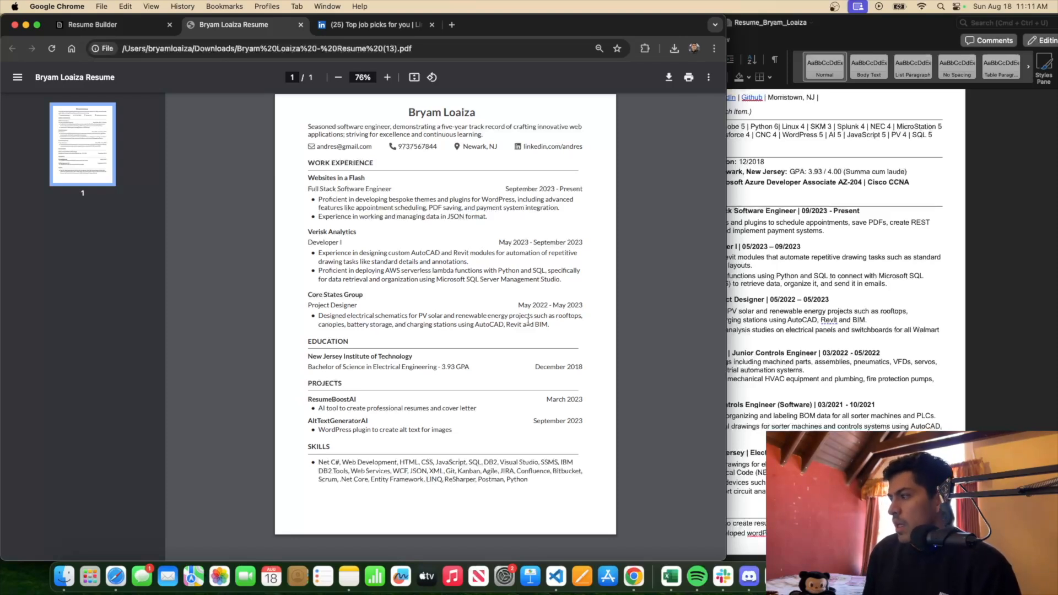
{"action": "left_click_drag", "start_coordinate": [320, 462], "coordinate": [537, 479]}
{"action": "left_click", "coordinate": [549, 503]}
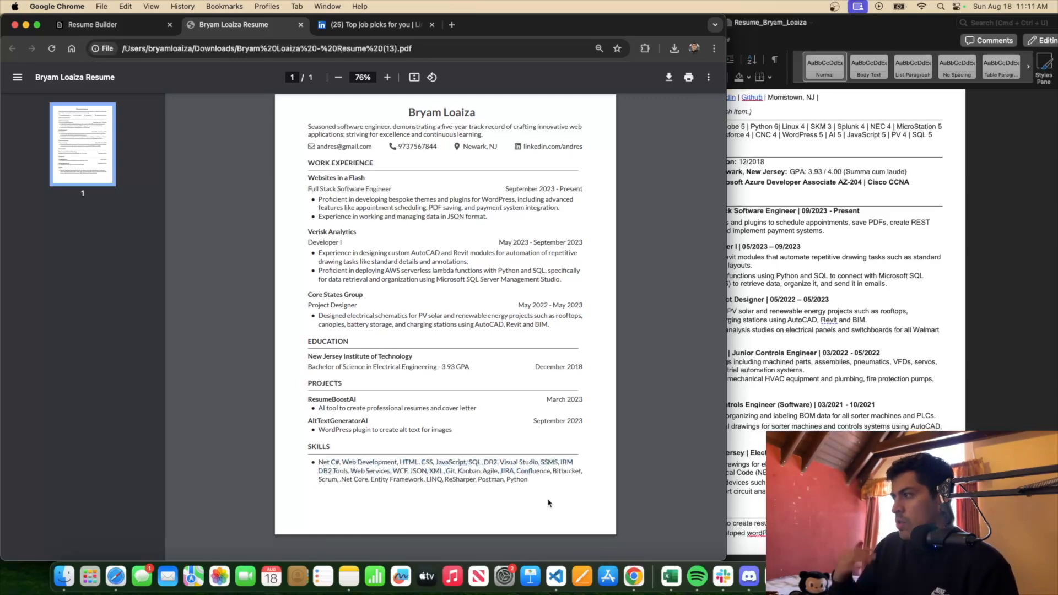
Switch back to the Resume Builder tab in Chrome
{"action": "left_click", "coordinate": [119, 25]}
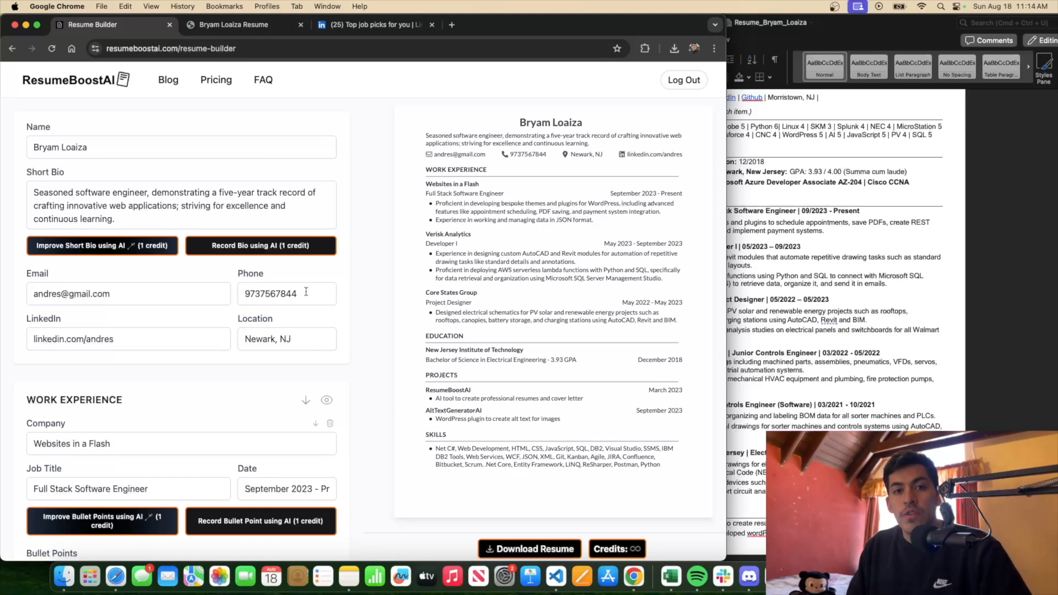